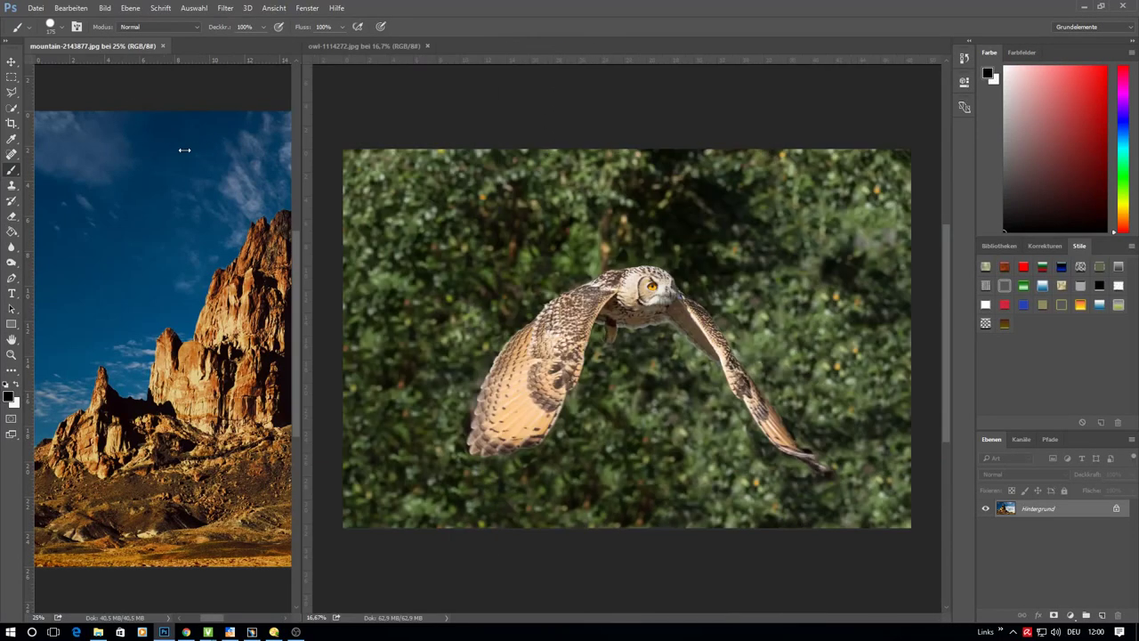
Give the owl photo the full workspace by moving the document split
left_click_drag(487, 124, 36, 125)
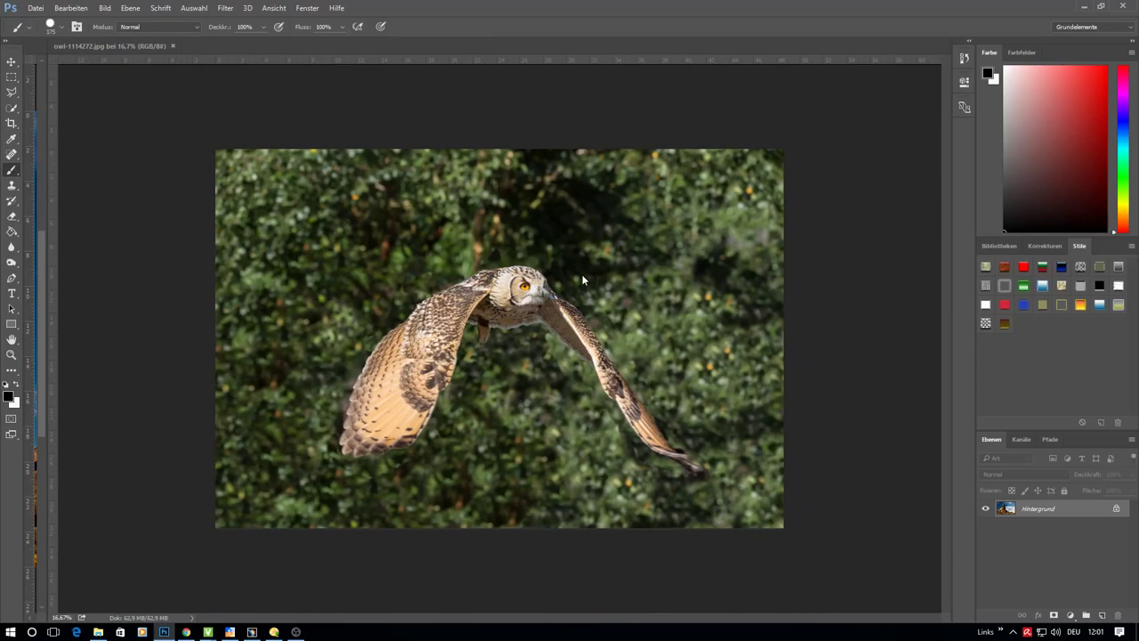
scroll(519, 296, "up", 1)
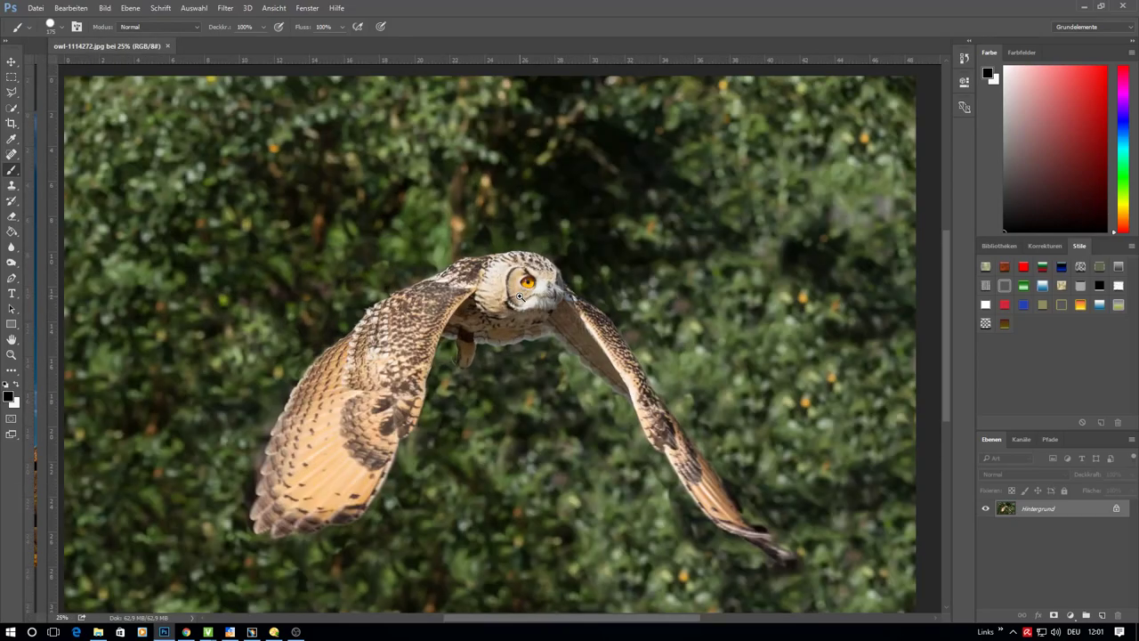
scroll(520, 297, "up", 1)
Convert the locked Hintergrund background into the editable layer Ebene 0
double_click(1050, 510)
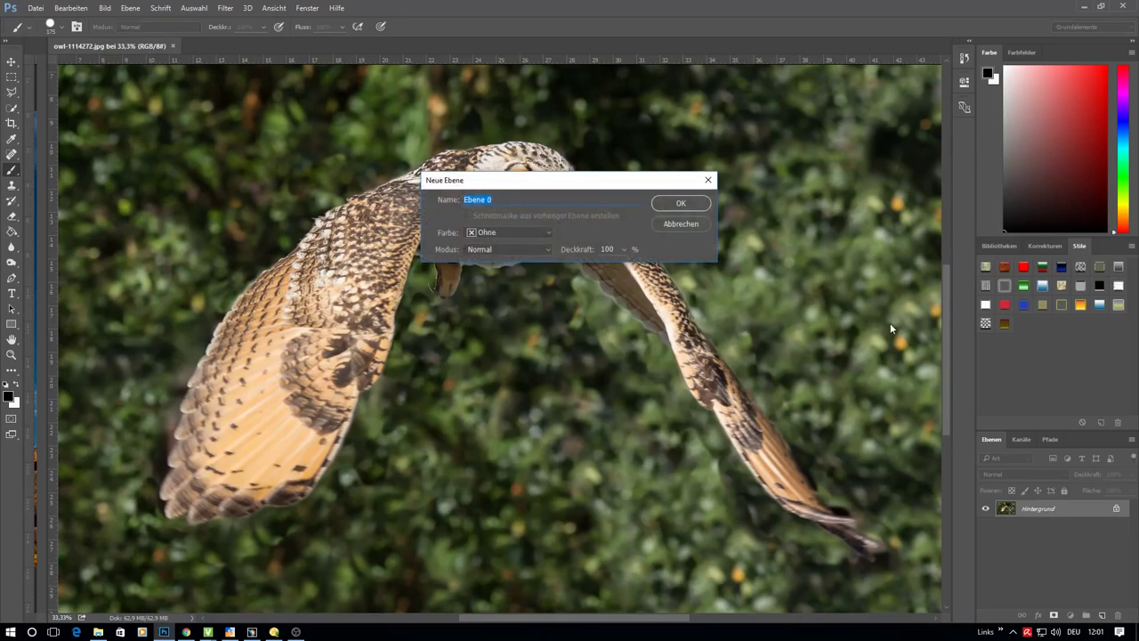
left_click(678, 203)
left_click(12, 108)
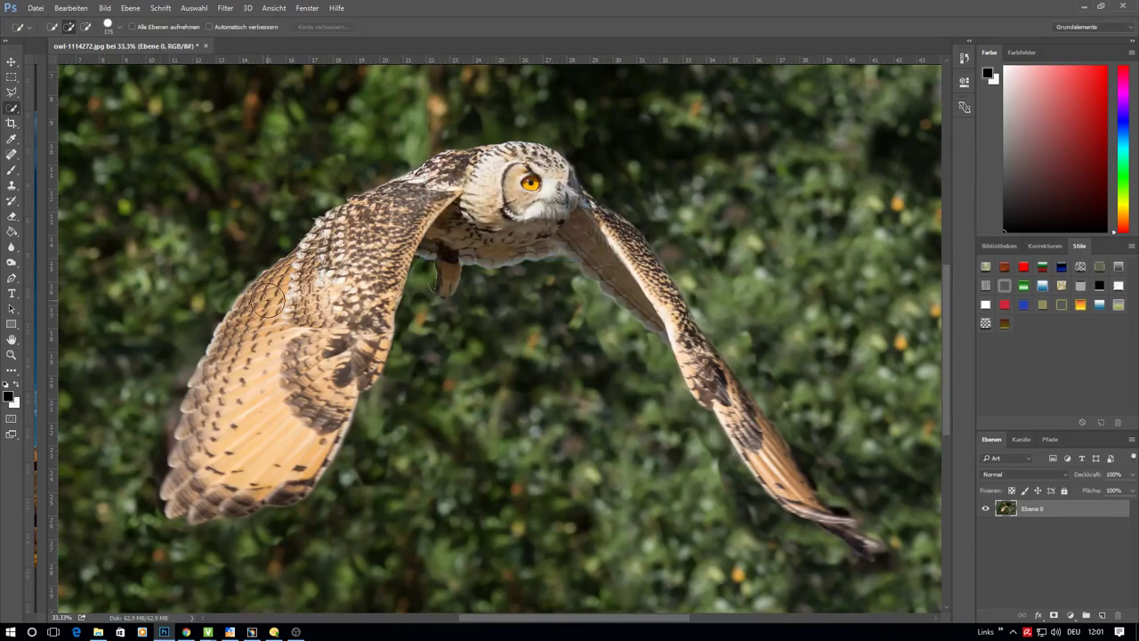
Quick-select the owl's left wing, right wing, right wingtip and top of head
mouse_move(270, 301)
left_mouse_down()
mouse_move(368, 215)
mouse_move(534, 164)
mouse_move(379, 253)
mouse_move(362, 367)
mouse_move(288, 481)
mouse_move(218, 477)
left_mouse_up()
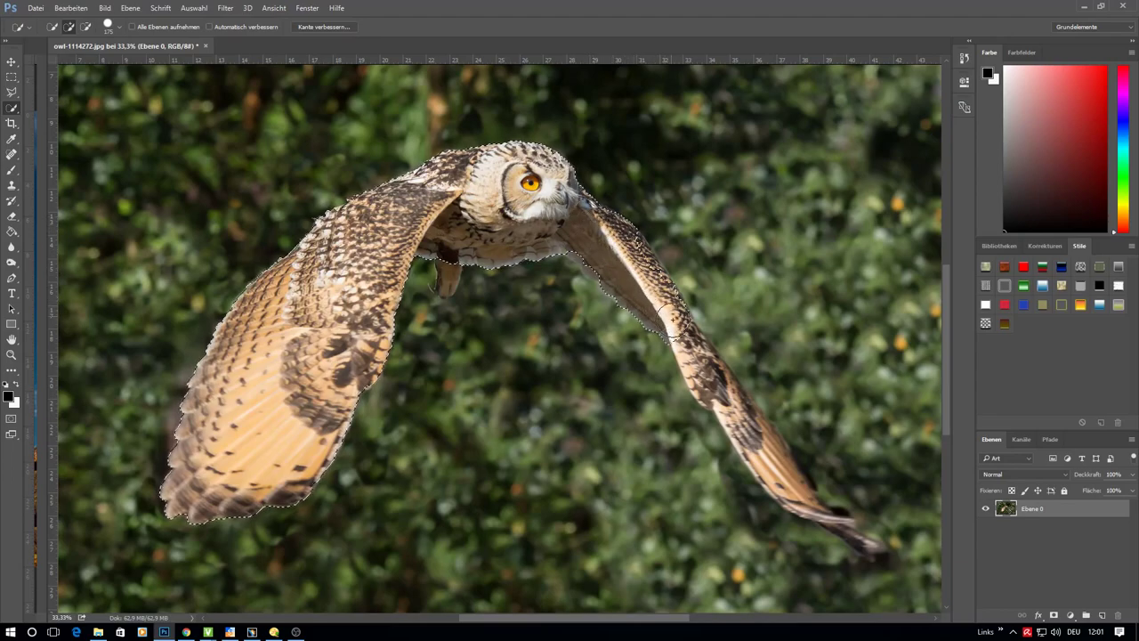
left_click_drag(673, 323, 809, 507)
left_click_drag(808, 507, 869, 545)
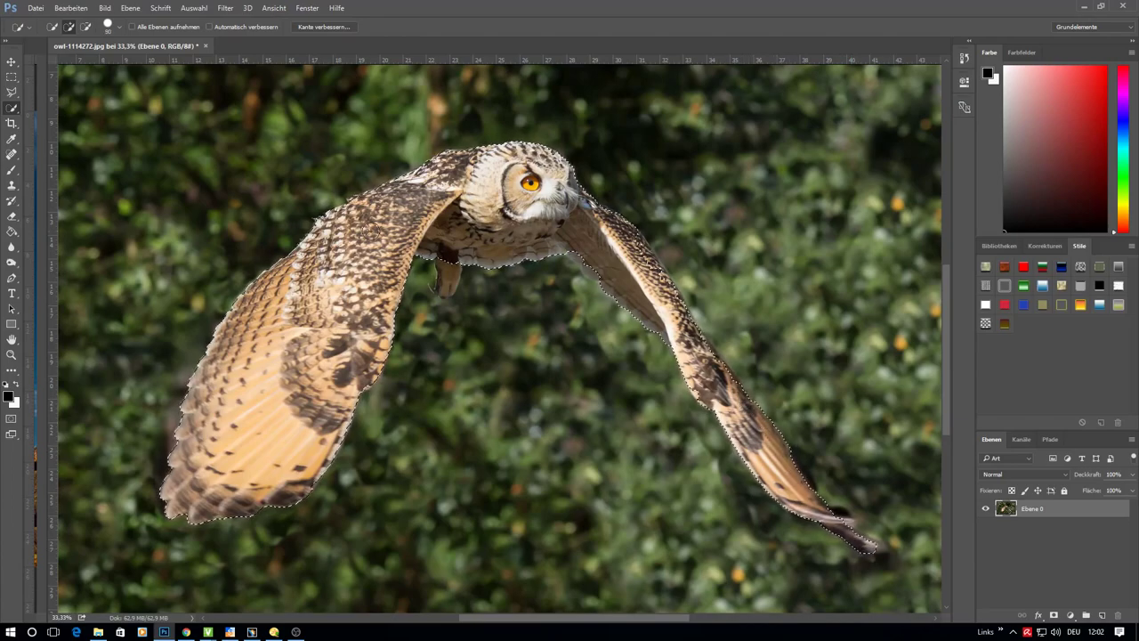
scroll(448, 158, "up", 1)
scroll(448, 157, "up", 2)
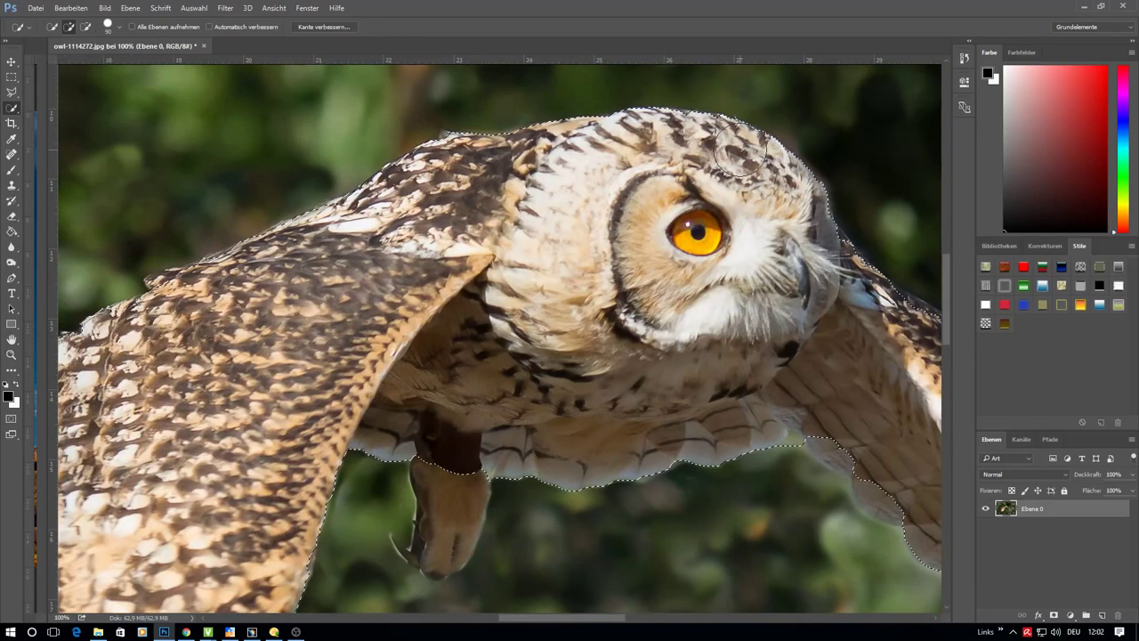
left_click(683, 135)
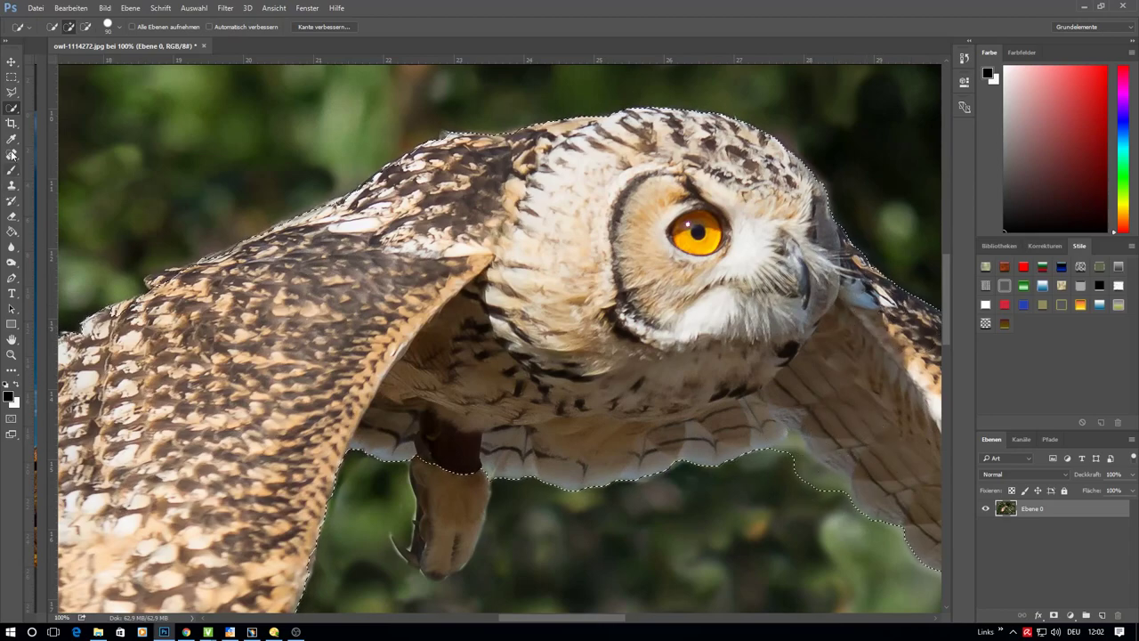
Subtract stray background at the lower wing edge, then add the foot and claw tip with a smaller brush
left_click(86, 26)
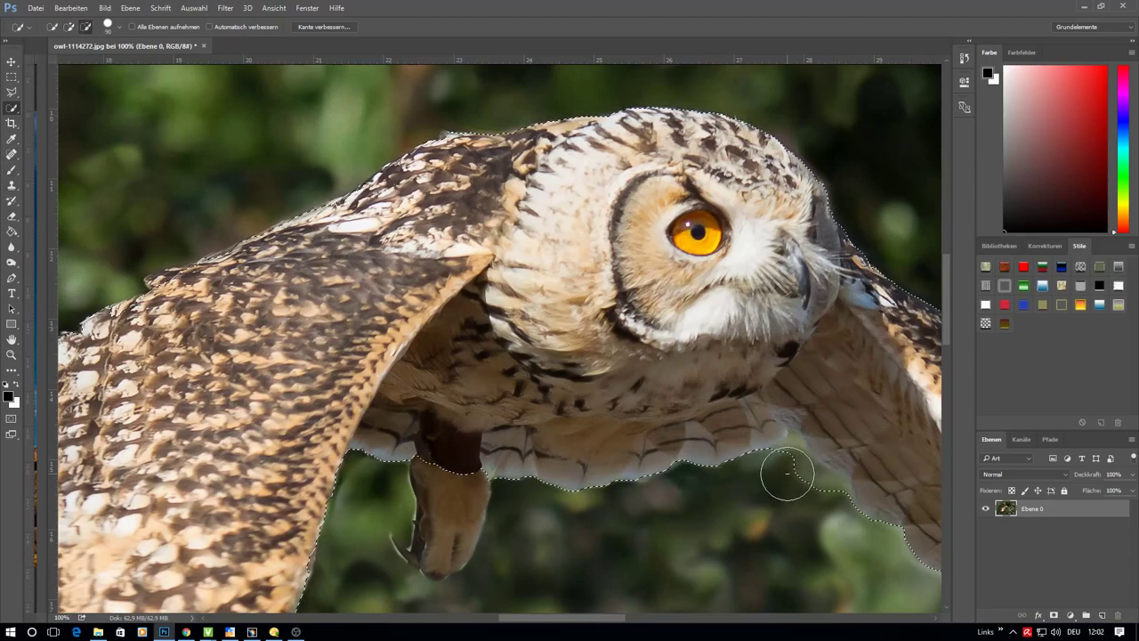
left_click(809, 496)
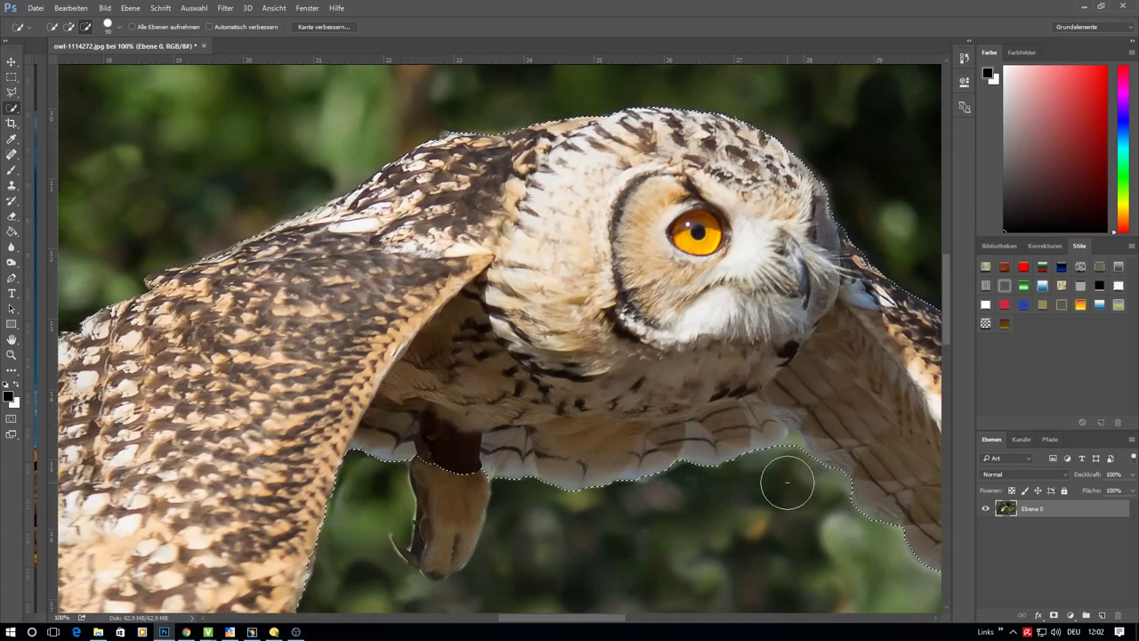
key("bracketleft")
key("bracketleft")
key("bracketleft")
scroll(519, 484, "down", 2)
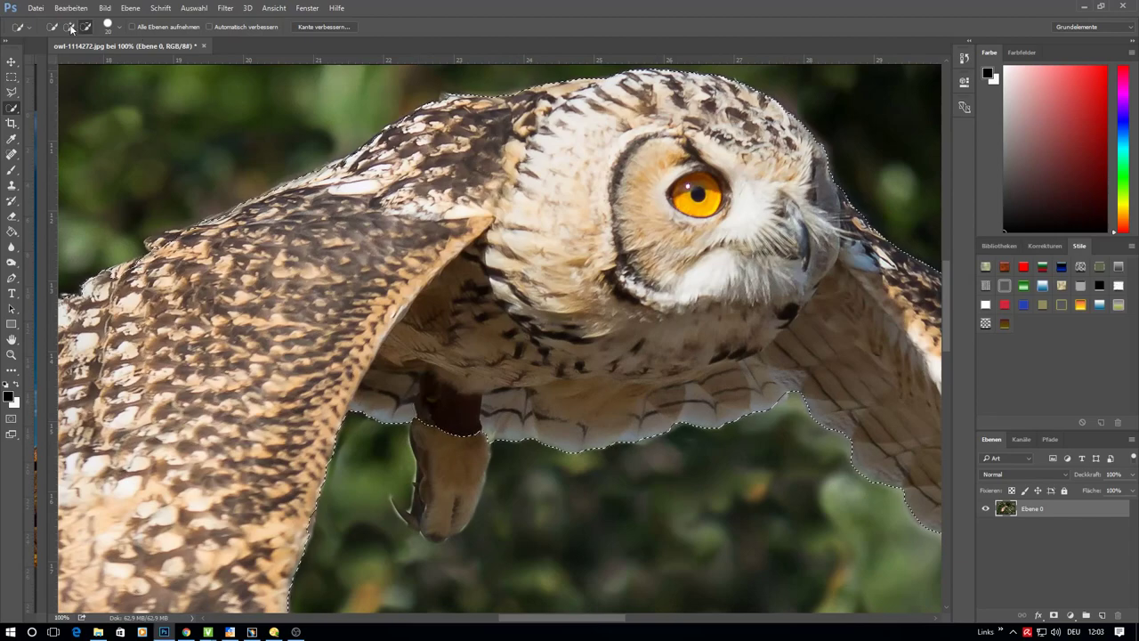
left_click_drag(422, 423, 417, 518)
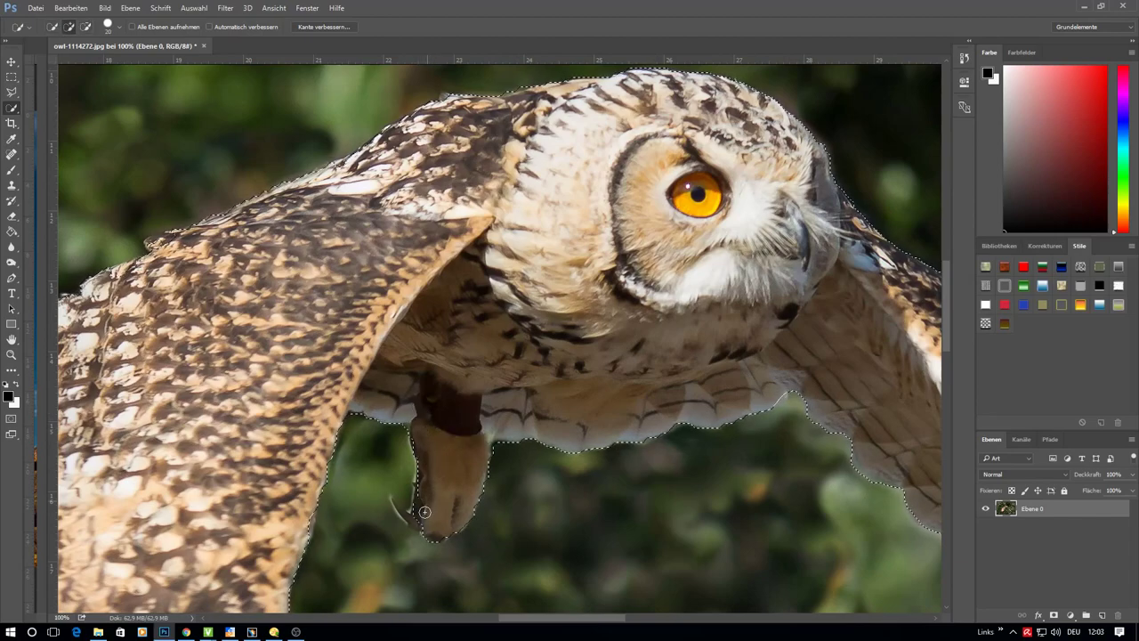
key("bracketleft")
key("bracketleft")
key("bracketleft")
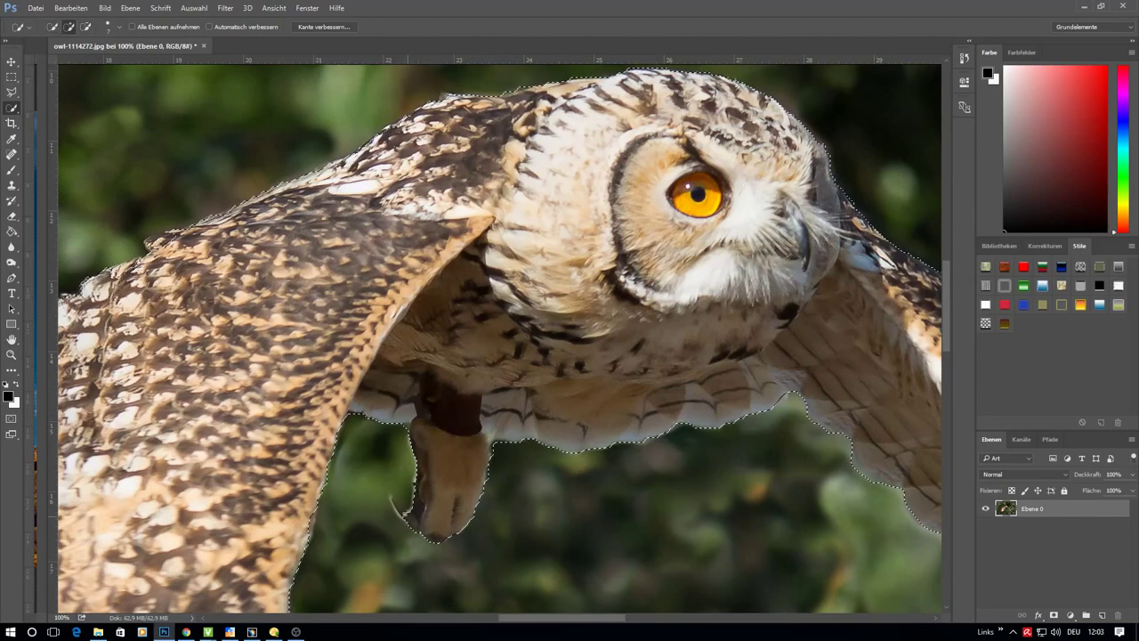
left_click_drag(408, 519, 395, 504)
Undo the last quick-selection addition and lasso-add the missed talon's edge
left_click(71, 8)
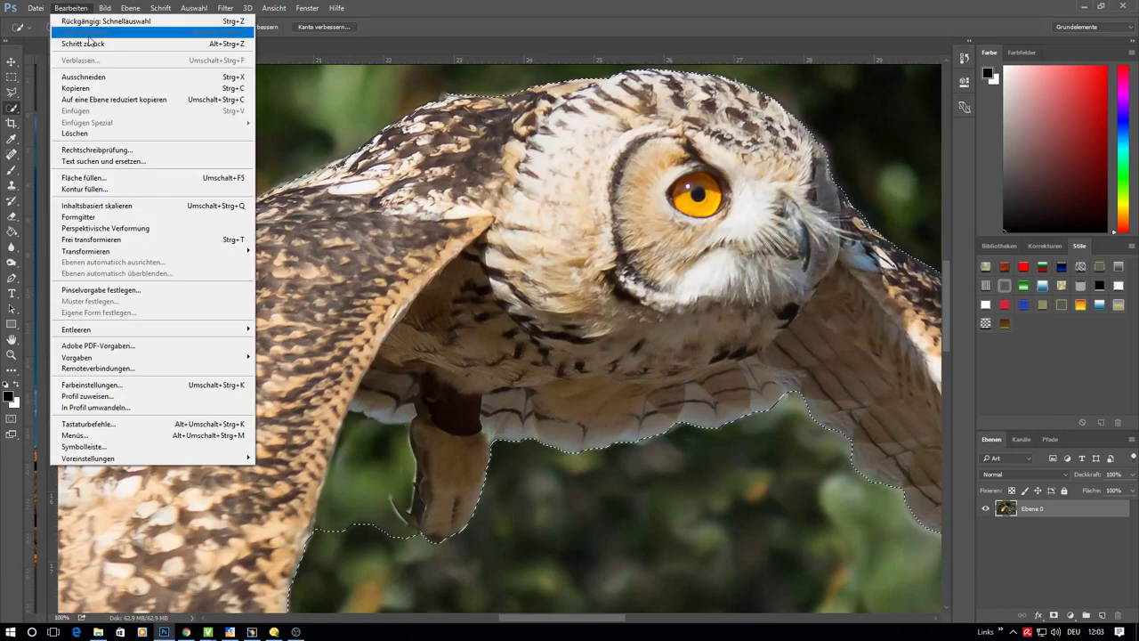
left_click(89, 20)
left_click(11, 92)
scroll(416, 465, "up", 3)
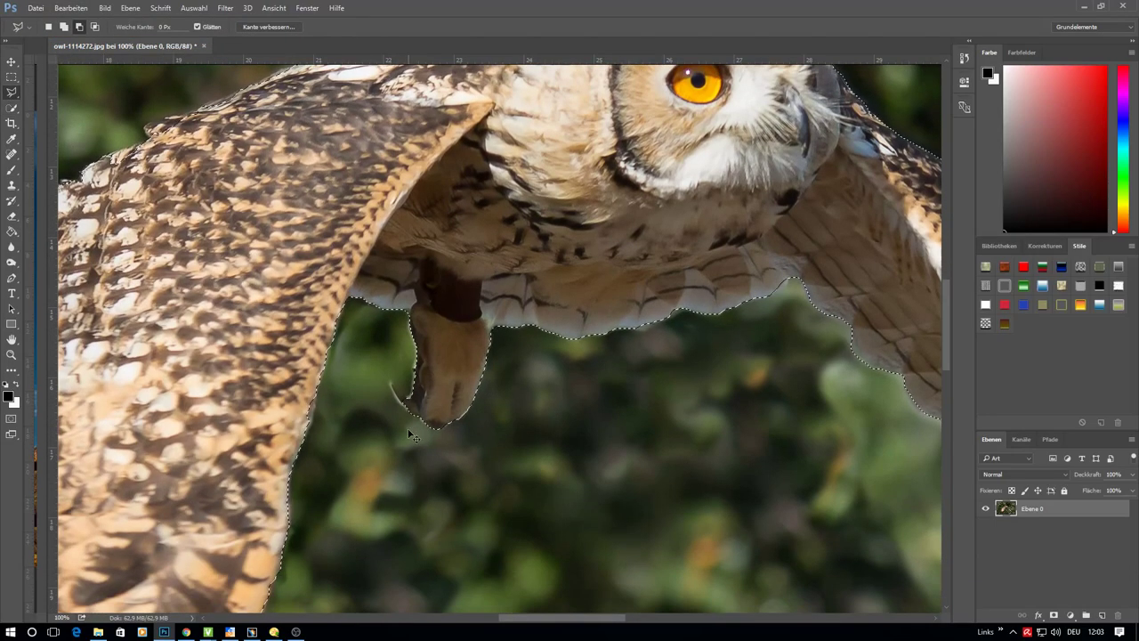
key("shift")
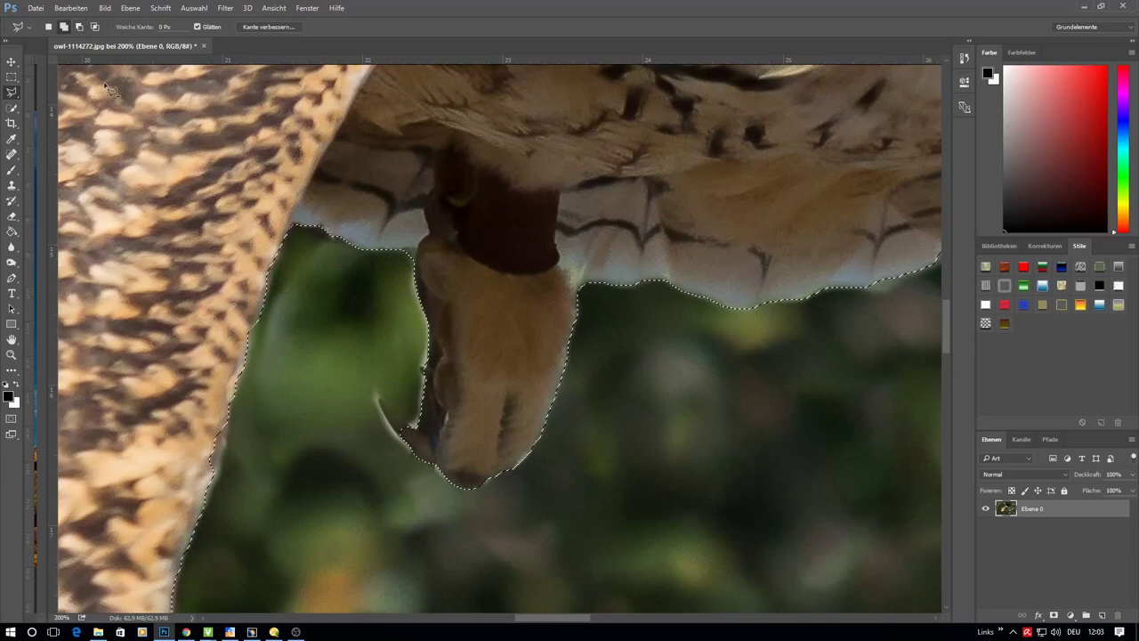
mouse_move(427, 442)
left_mouse_down()
mouse_move(390, 427)
mouse_move(418, 458)
left_mouse_up()
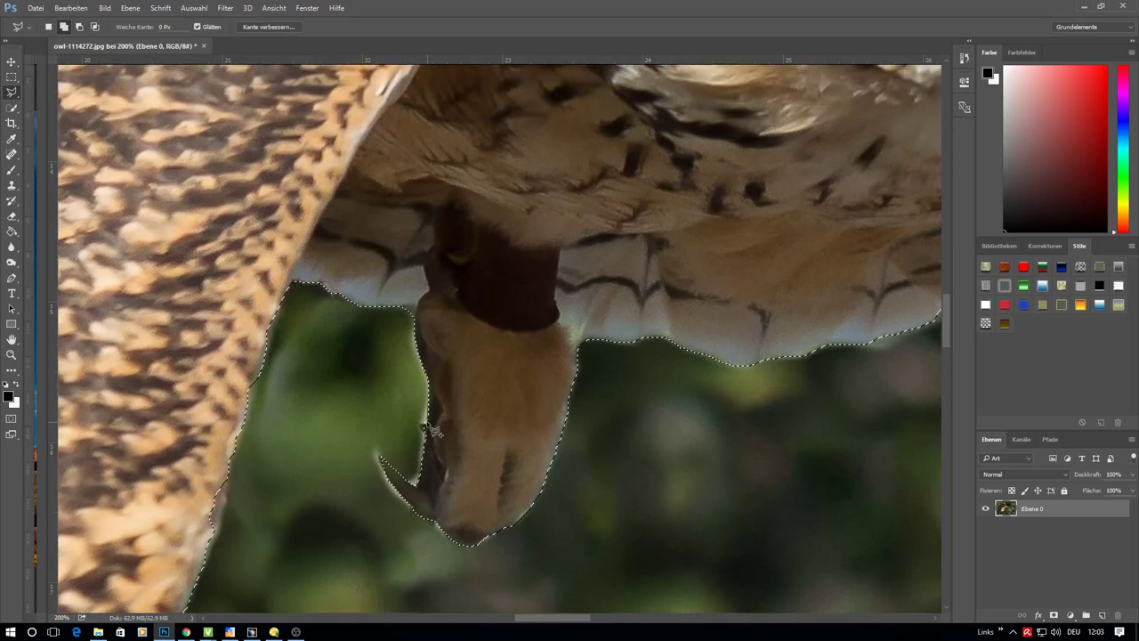
Extend the added lasso outline around the talon area
scroll(215, 413, "down", 5)
scroll(214, 414, "down", 4)
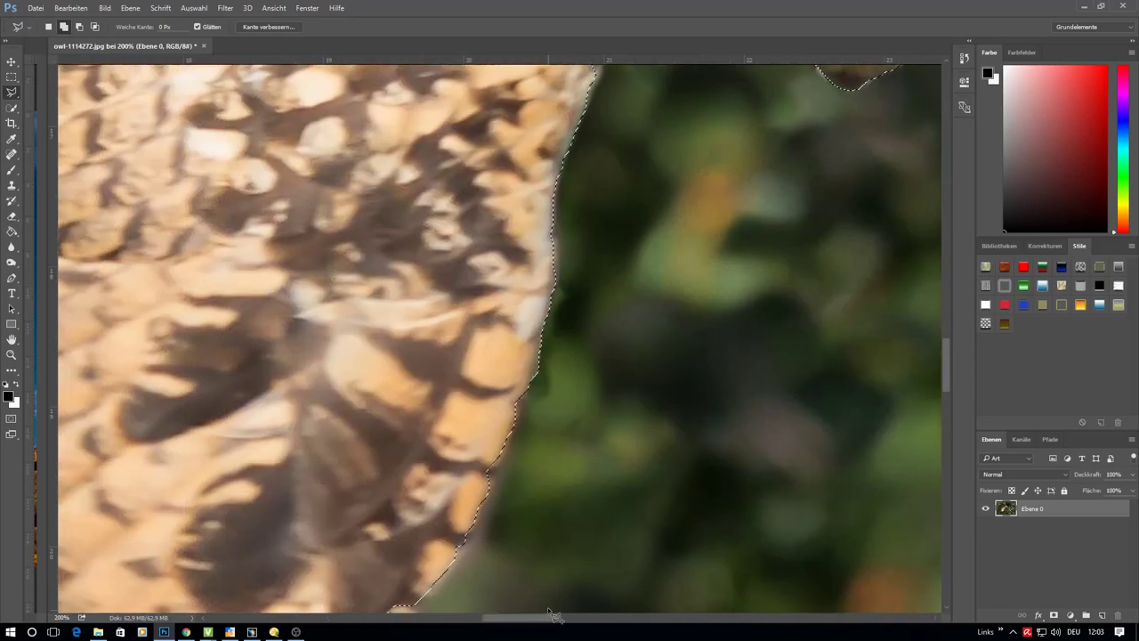
scroll(434, 431, "left", 5)
scroll(434, 431, "down", 3)
left_click(471, 228)
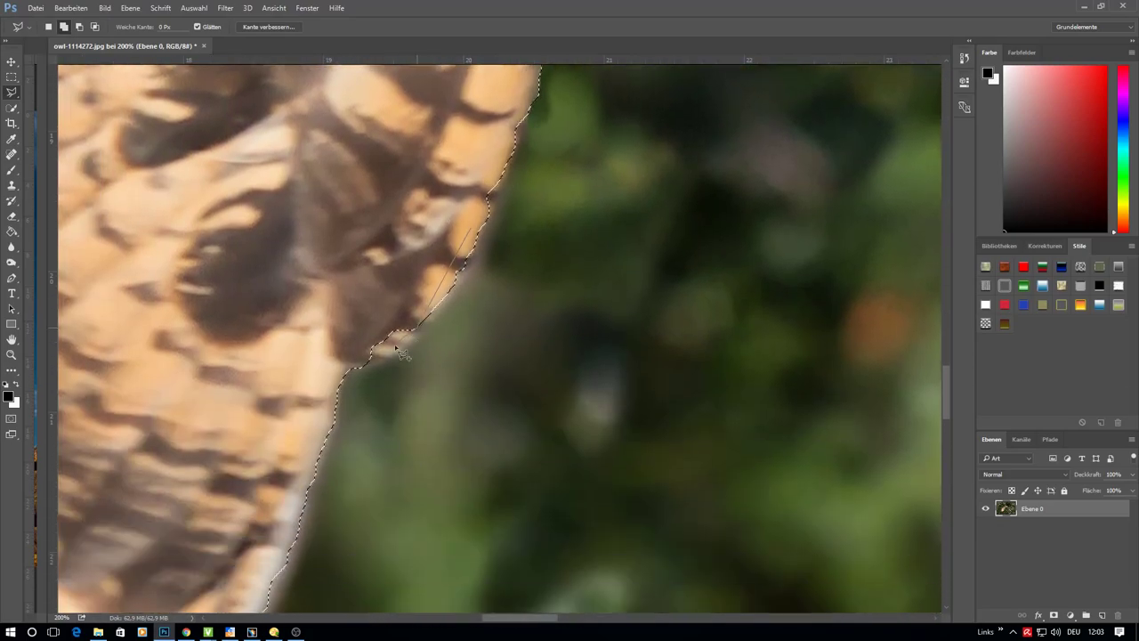
left_click(414, 281)
Lasso the right wing's outer edge, out to the dark wingtip, into the selection
scroll(402, 283, "down", 1)
scroll(403, 283, "down", 1)
scroll(371, 324, "down", 2)
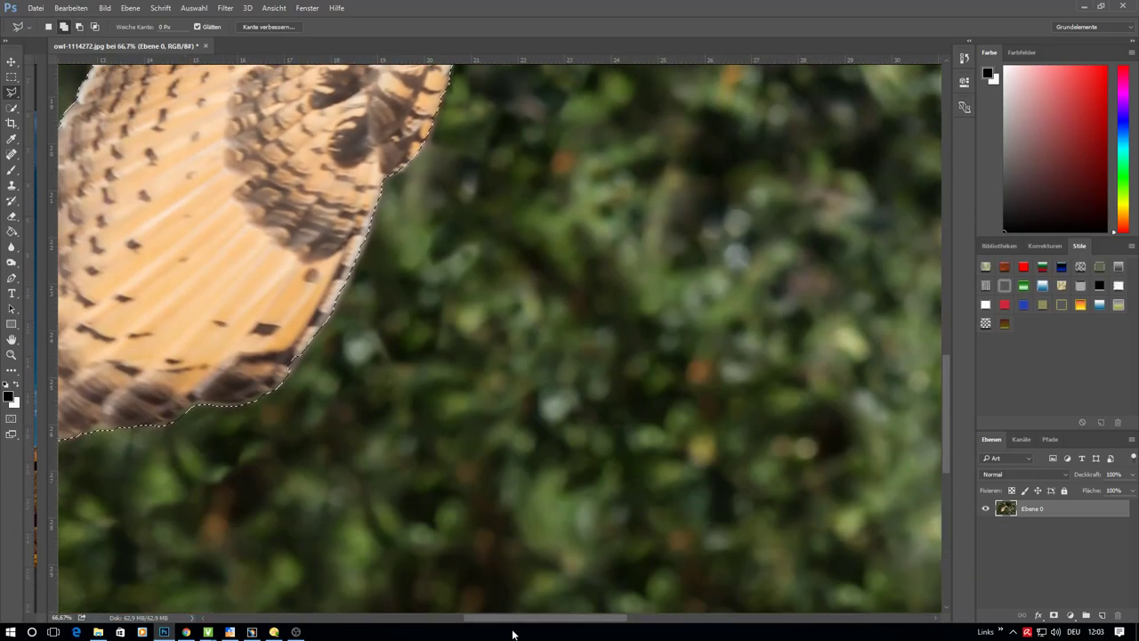
mouse_move(509, 617)
left_mouse_down()
mouse_move(575, 615)
mouse_move(665, 482)
left_mouse_up()
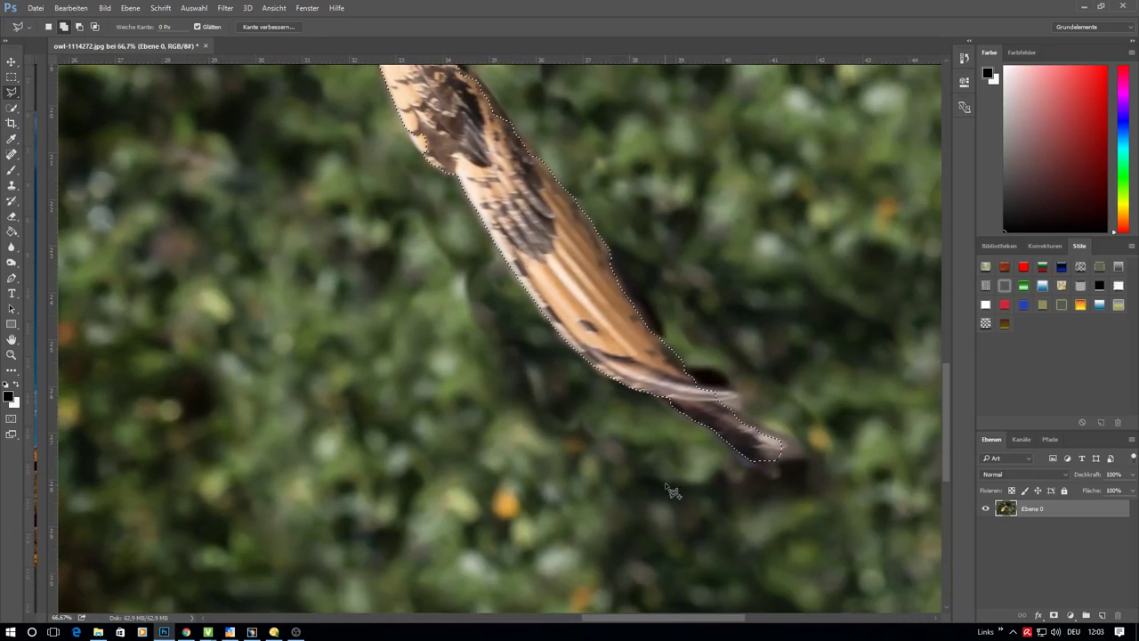
scroll(446, 235, "up", 2)
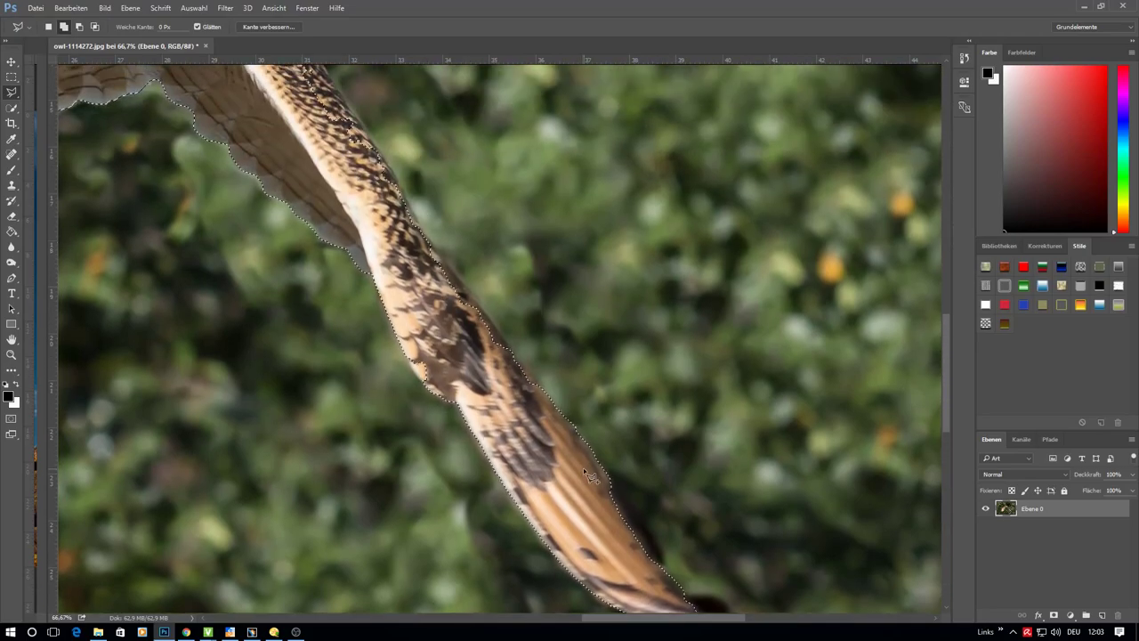
left_click(576, 432)
left_click(454, 272)
scroll(352, 267, "up", 1)
scroll(352, 267, "up", 3)
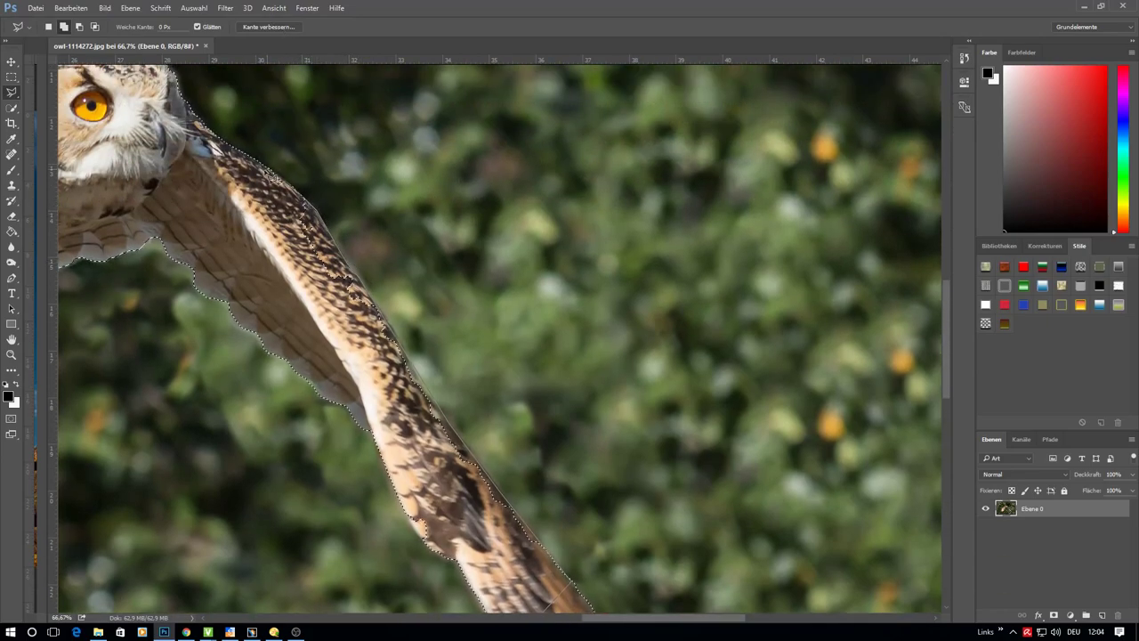
scroll(569, 614, "down", 6)
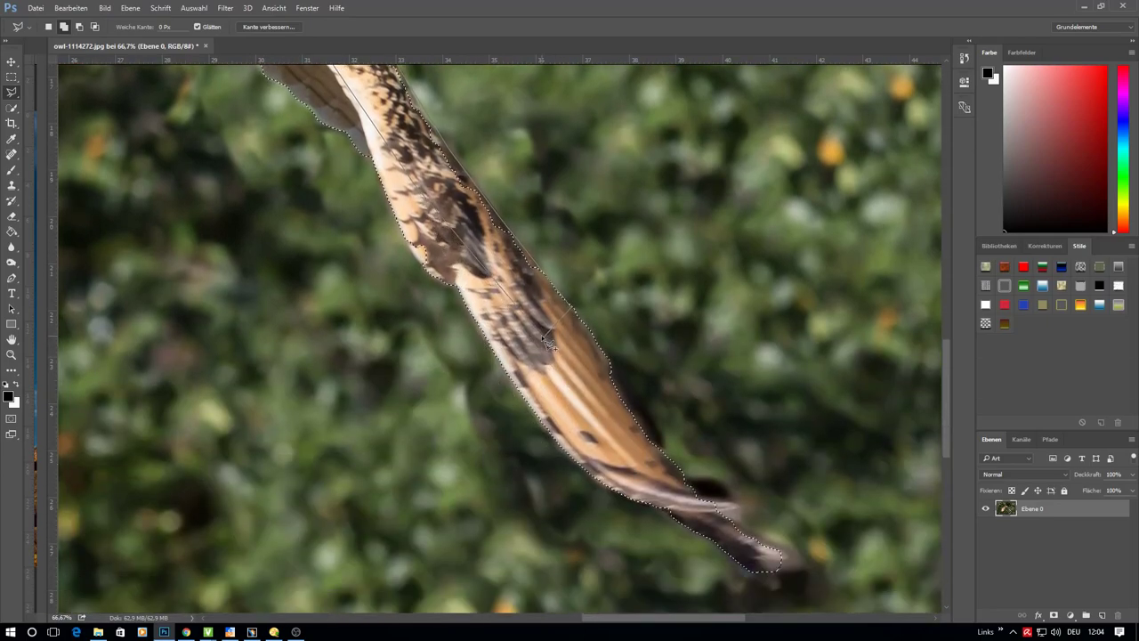
scroll(566, 404, "up", 6)
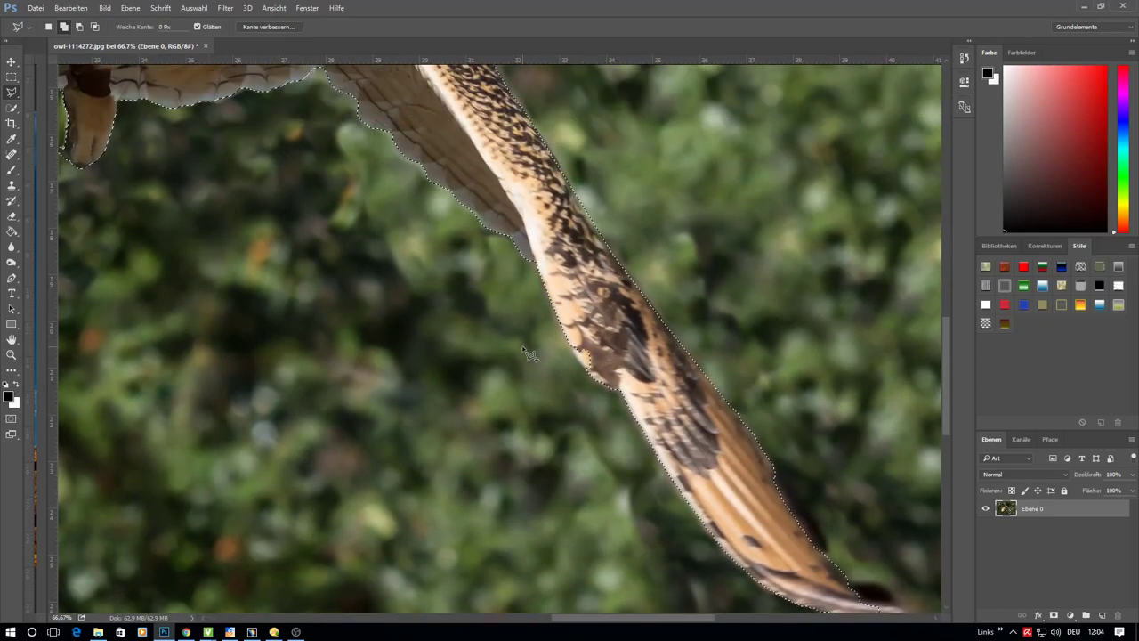
scroll(523, 356, "up", 5)
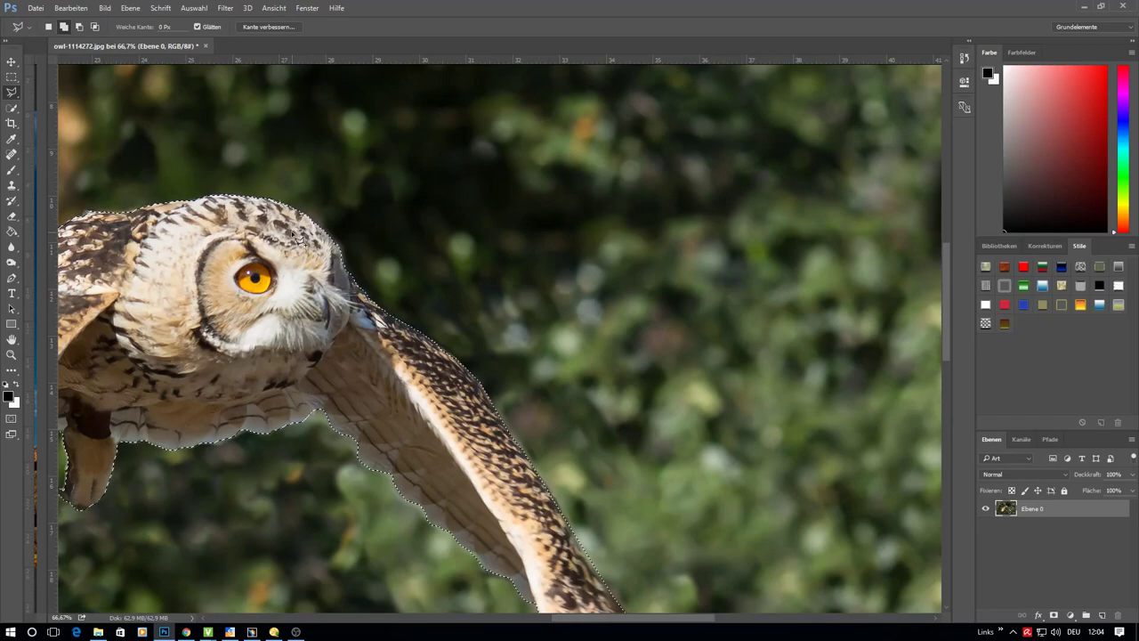
key("ctrl+0")
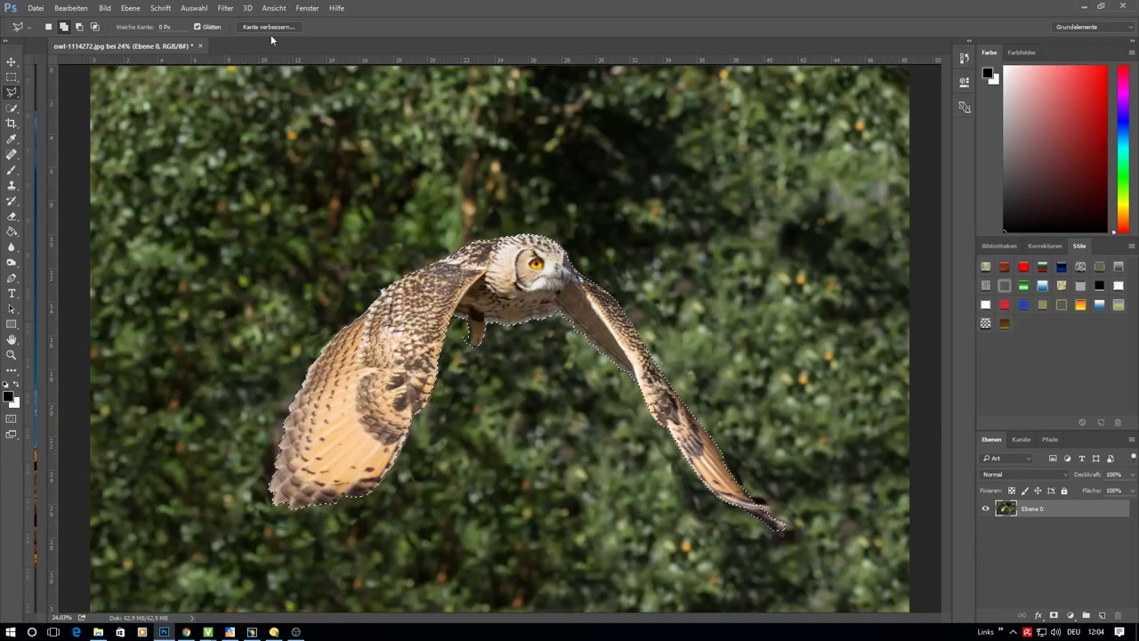
Feather the owl selection's edge by about 1.5 px with Refine Edge
left_click(268, 27)
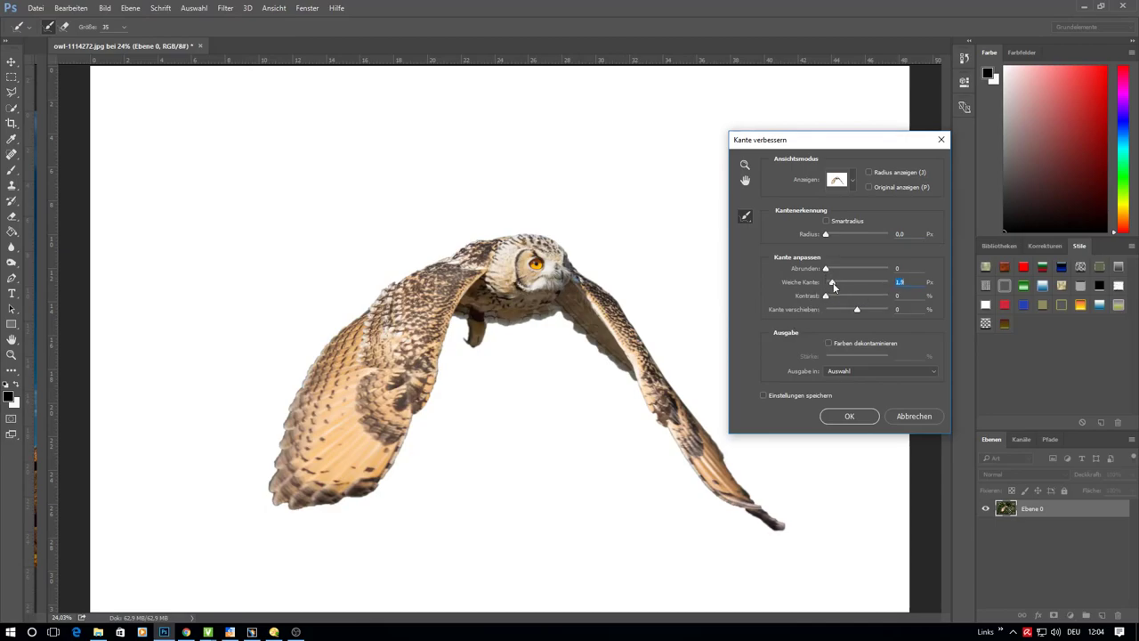
left_click(850, 416)
Copy the selected owl onto its own layer Ebene 1 and delete the original layer Ebene 0
right_click(540, 288)
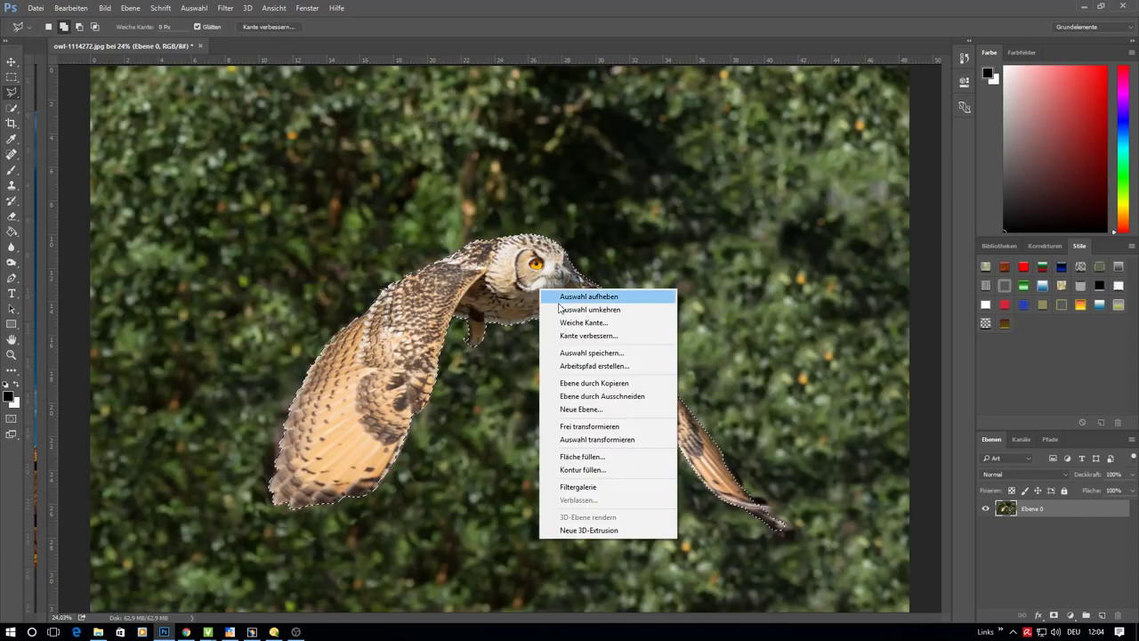
left_click(594, 383)
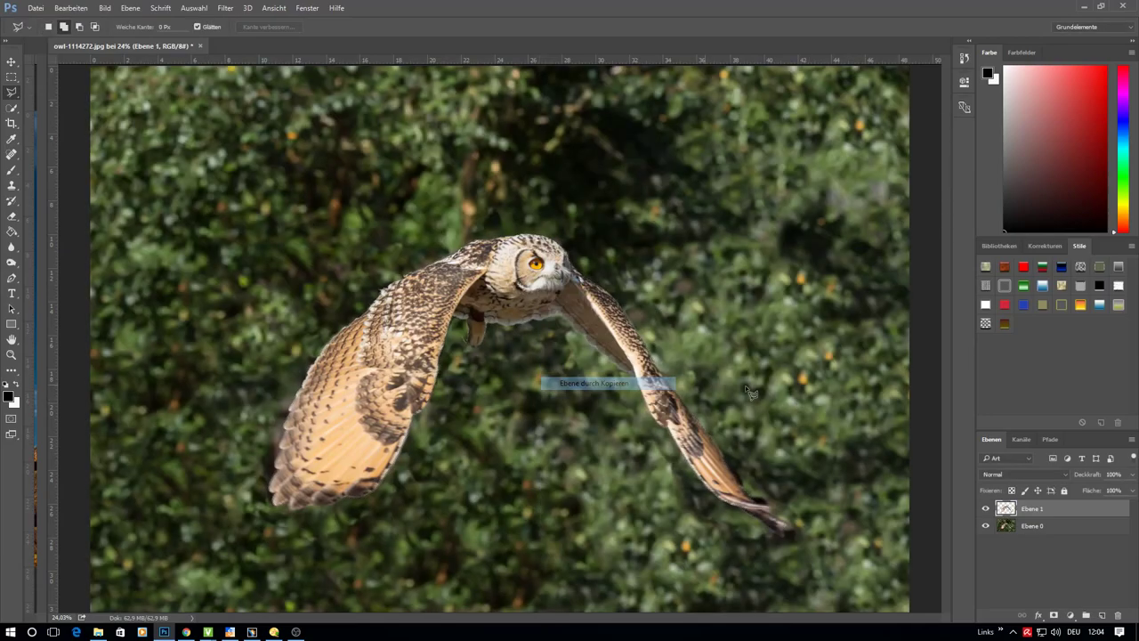
left_click(1051, 529)
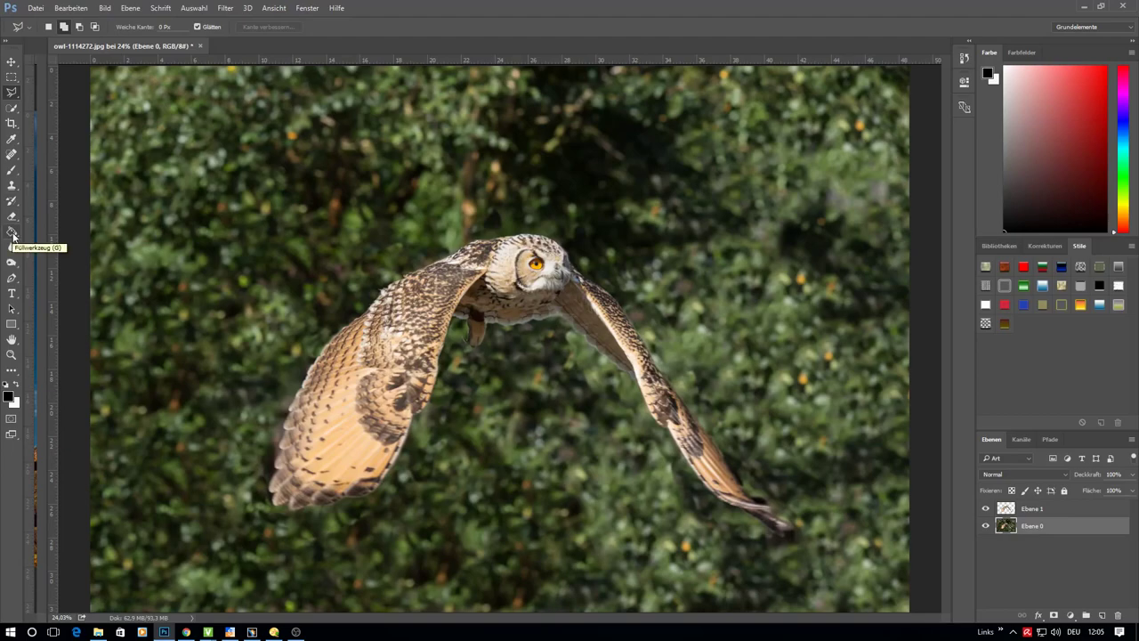
left_click(225, 8)
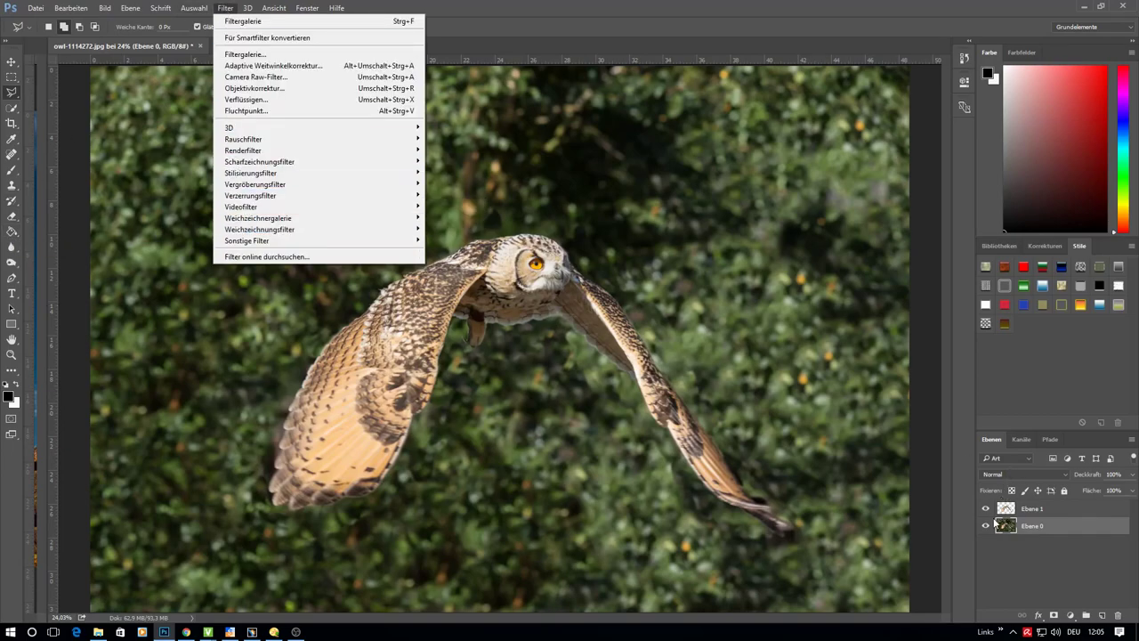
left_click(1064, 547)
key("Delete")
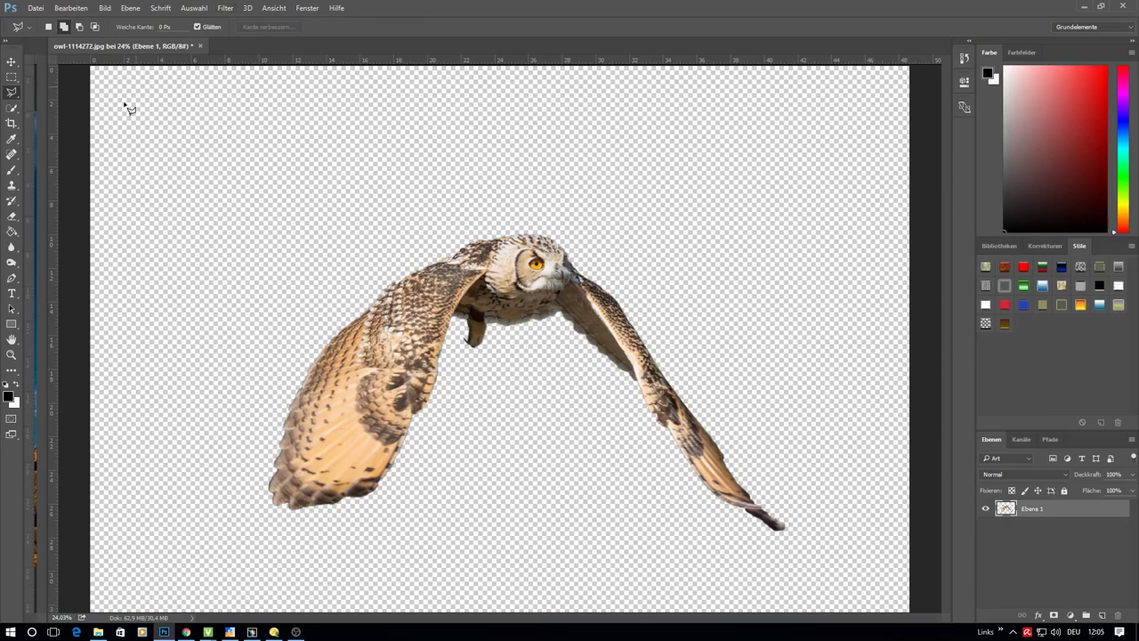
Drag the owl layer into the mountain photo and close the owl file without saving
mouse_move(46, 200)
left_mouse_down()
mouse_move(462, 215)
mouse_move(434, 218)
left_mouse_up()
left_click(307, 8)
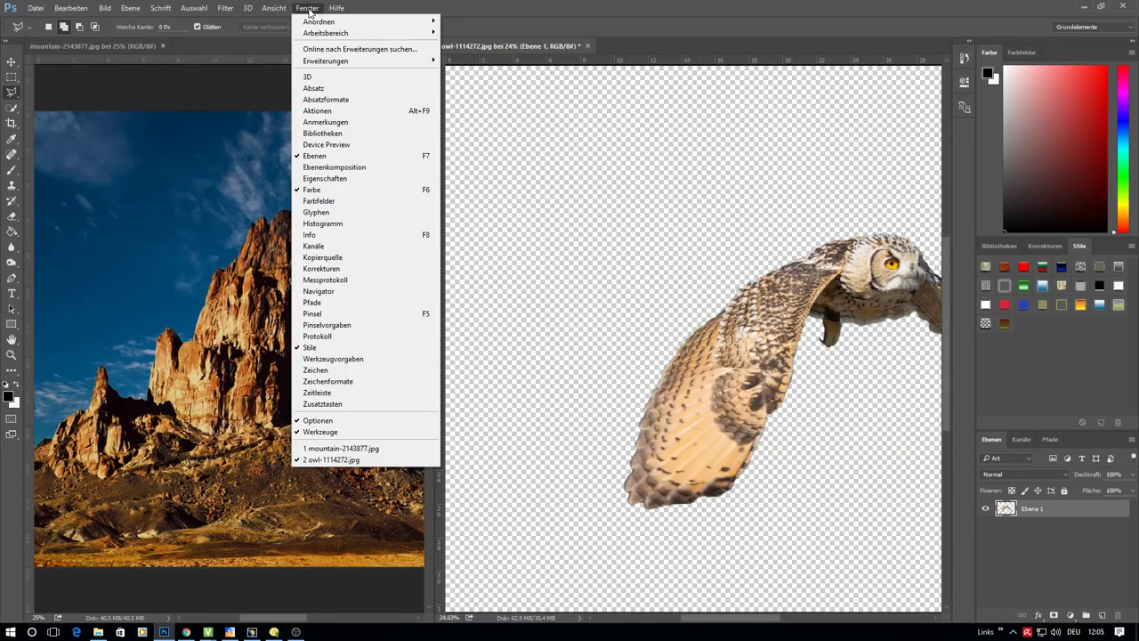
key("v")
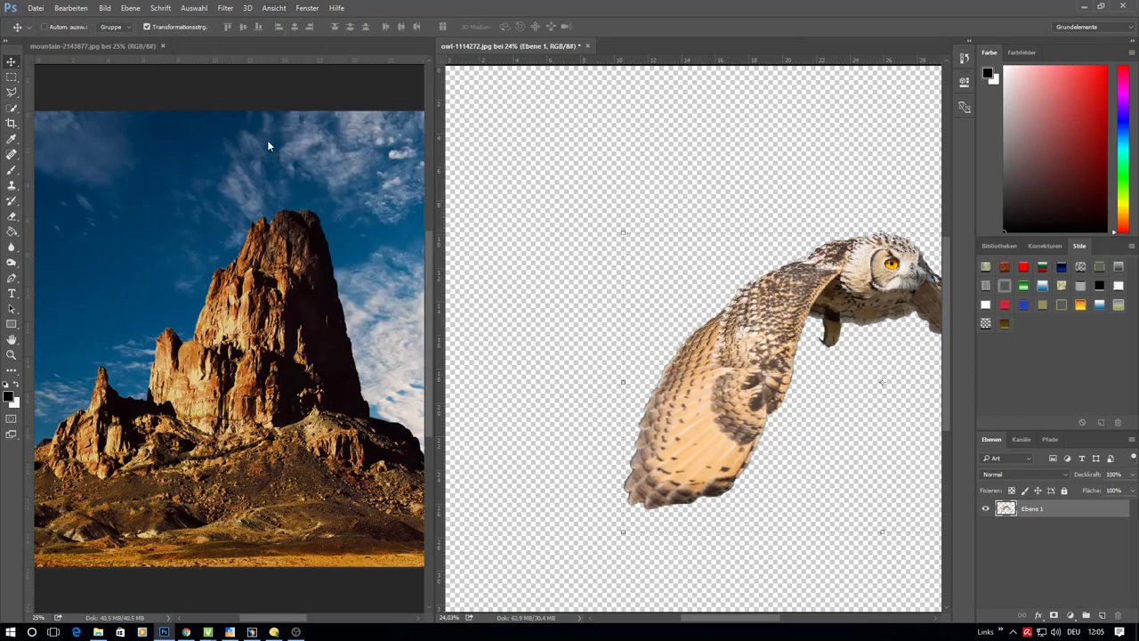
left_click_drag(712, 331, 244, 325)
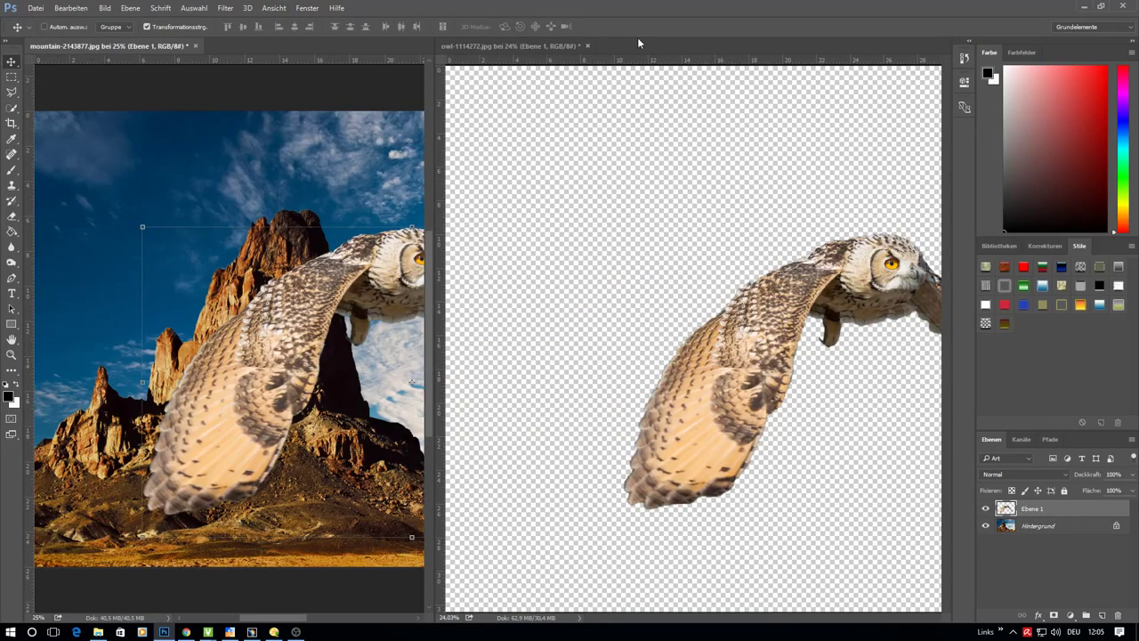
left_click(587, 44)
left_click(587, 242)
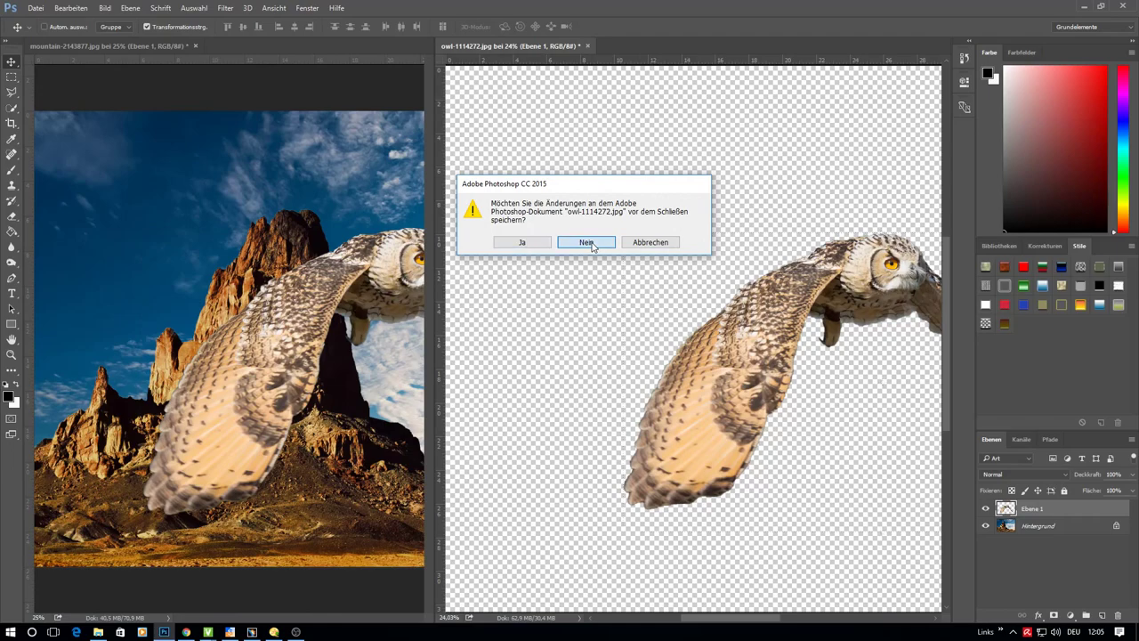
Position the owl over the mountain scene and flip it horizontally
left_click_drag(526, 297, 472, 225)
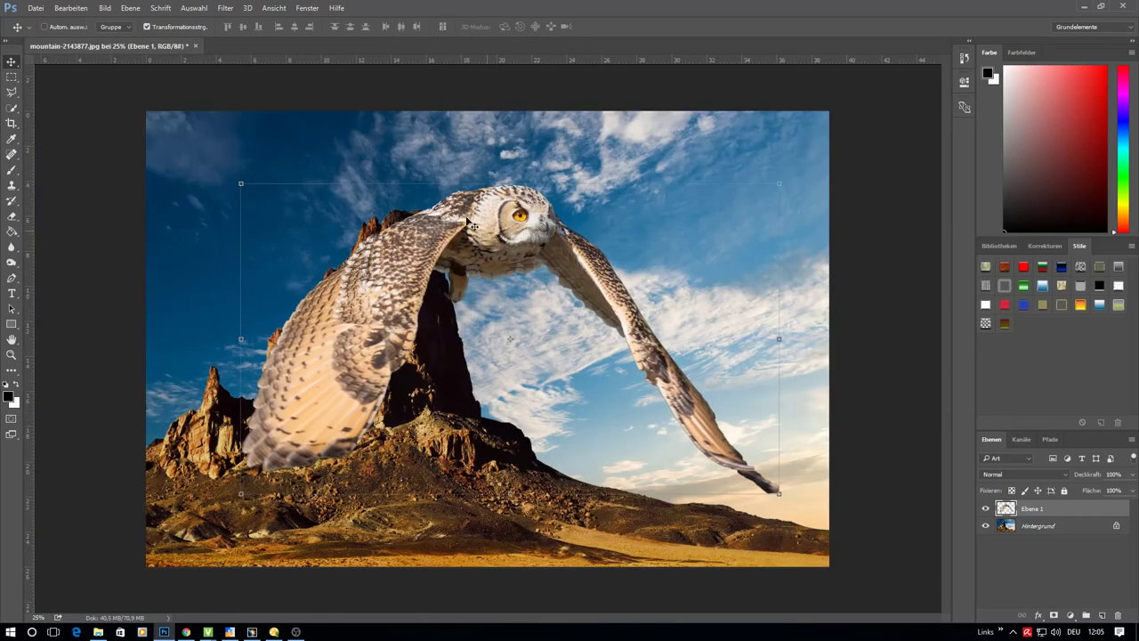
left_click(89, 12)
mouse_move(86, 251)
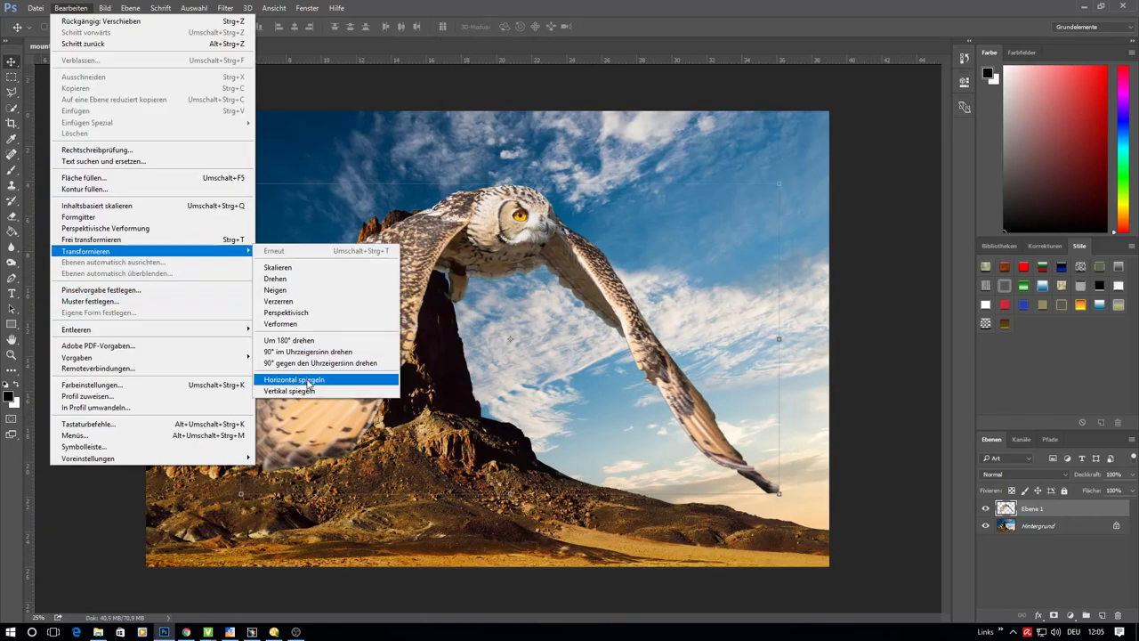
left_click(309, 380)
Scale the owl down to about 60% and place it in the sky
left_click_drag(326, 233, 336, 251)
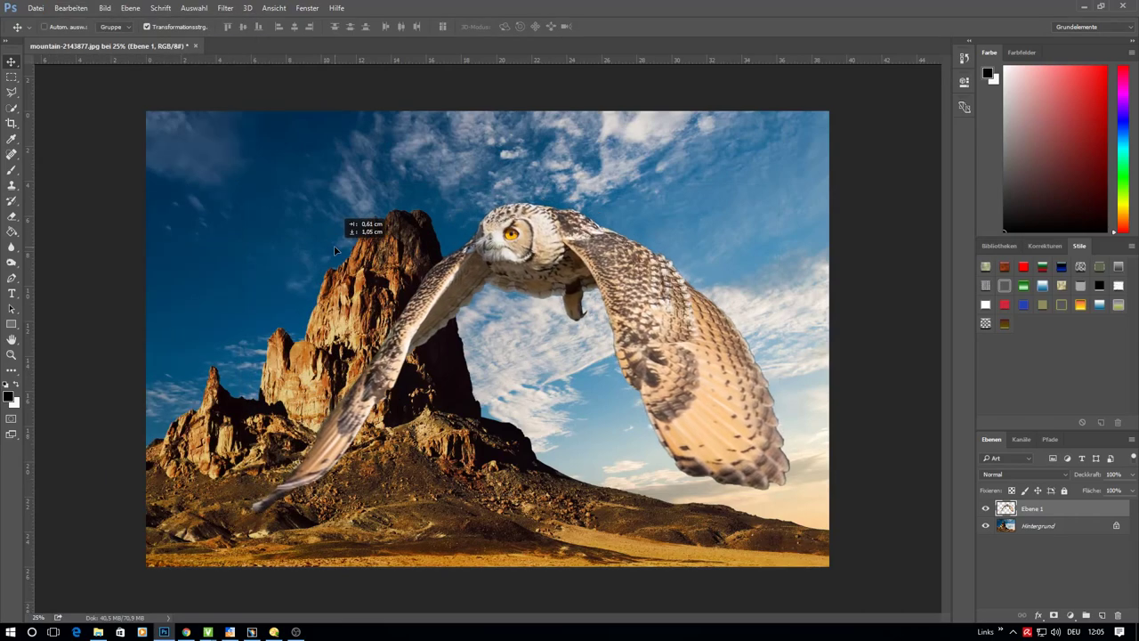
left_click(71, 8)
left_click(107, 240)
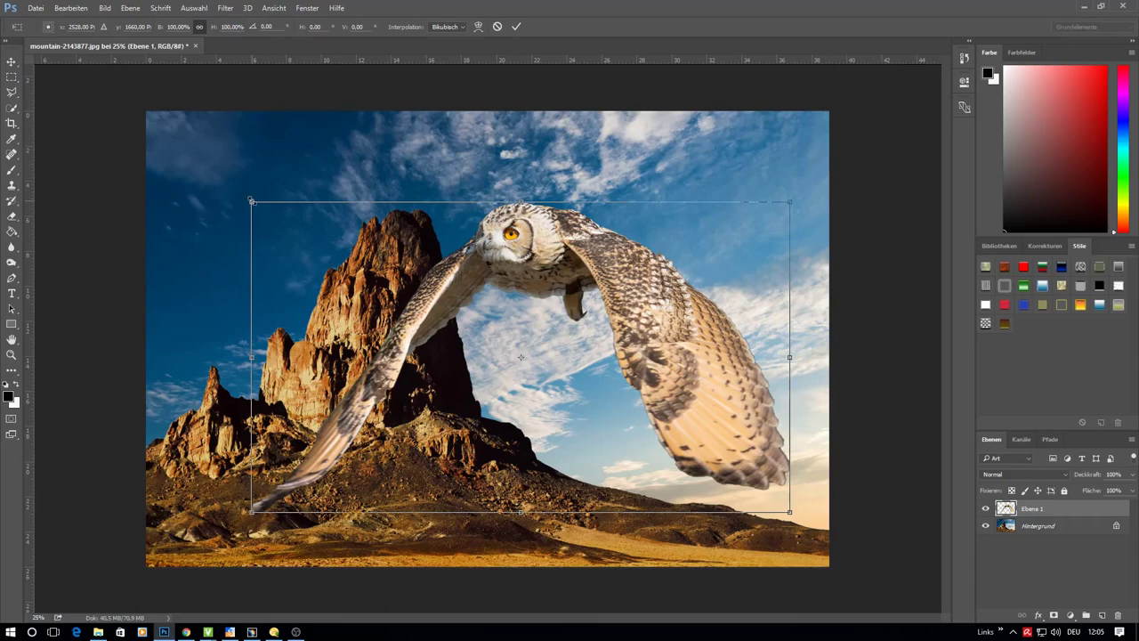
left_click_drag(252, 201, 360, 263)
mouse_move(409, 322)
left_mouse_down()
mouse_move(394, 234)
mouse_move(362, 236)
left_mouse_up()
left_click_drag(315, 178, 421, 240)
mouse_move(462, 302)
left_mouse_down()
mouse_move(385, 285)
mouse_move(389, 294)
left_mouse_up()
left_click(517, 28)
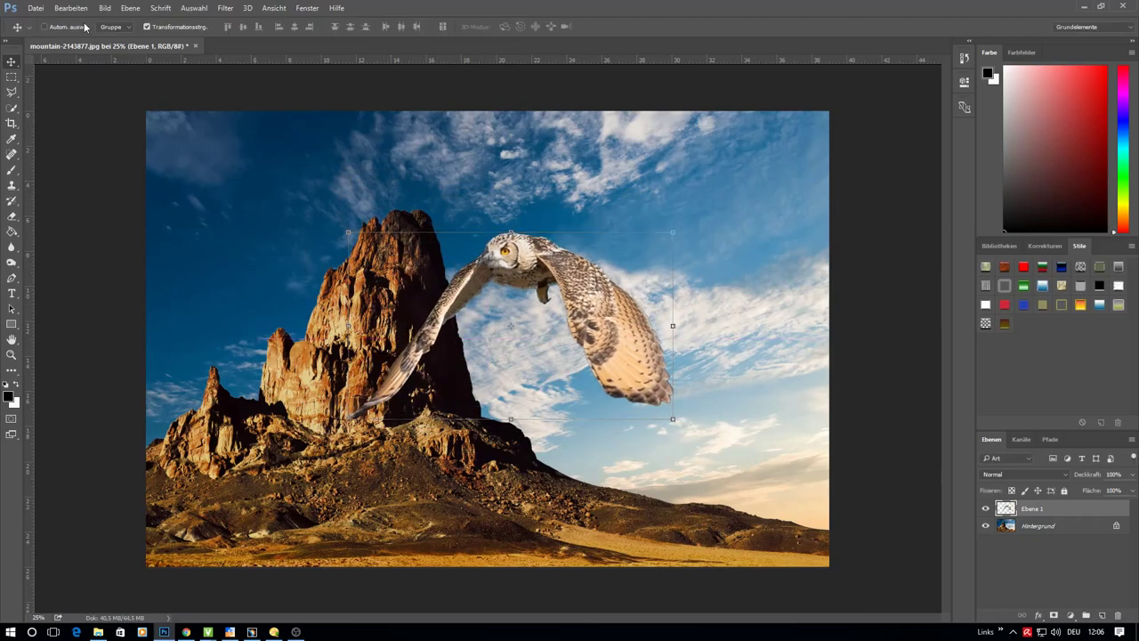
Distort the owl by lowering its top-right corner and adjusting its bottom-left corner
left_click(71, 8)
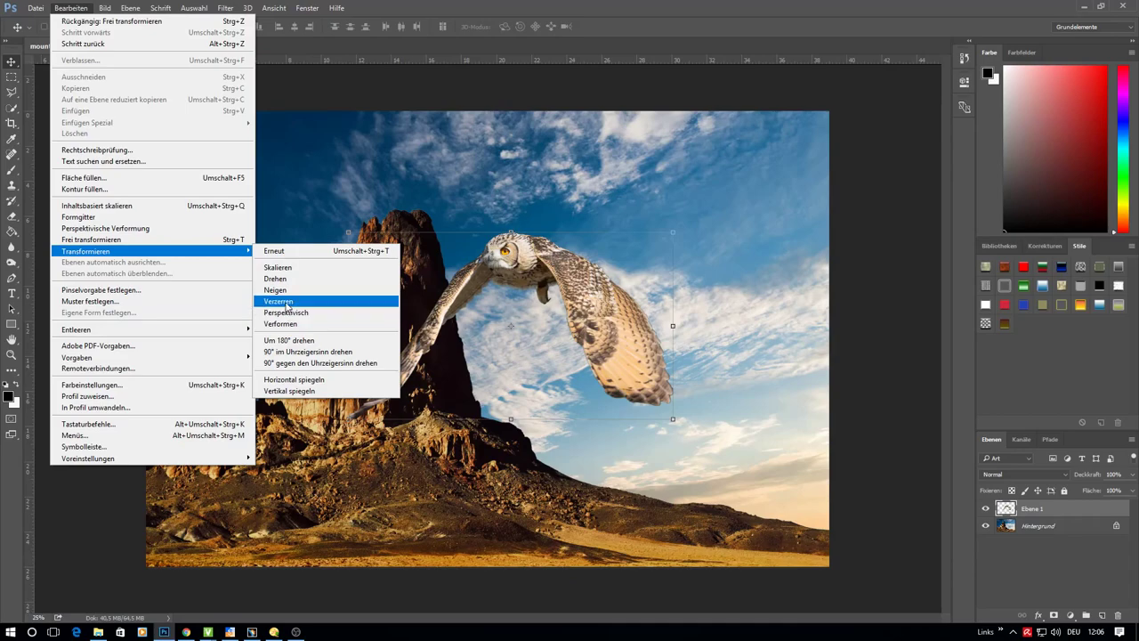
left_click(283, 302)
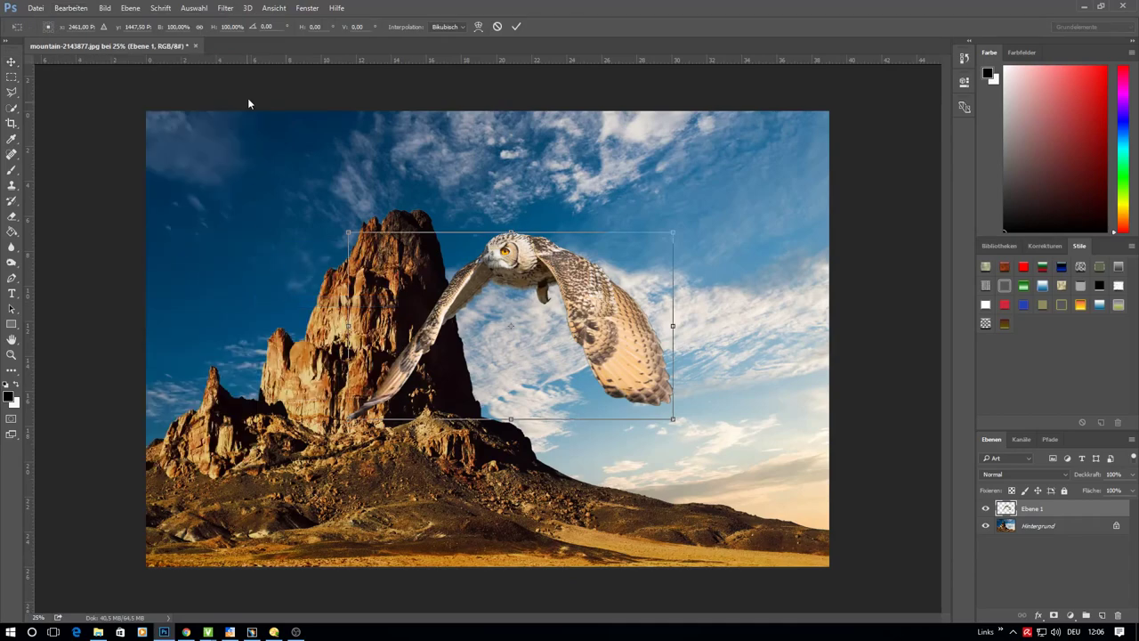
left_click_drag(677, 236, 672, 245)
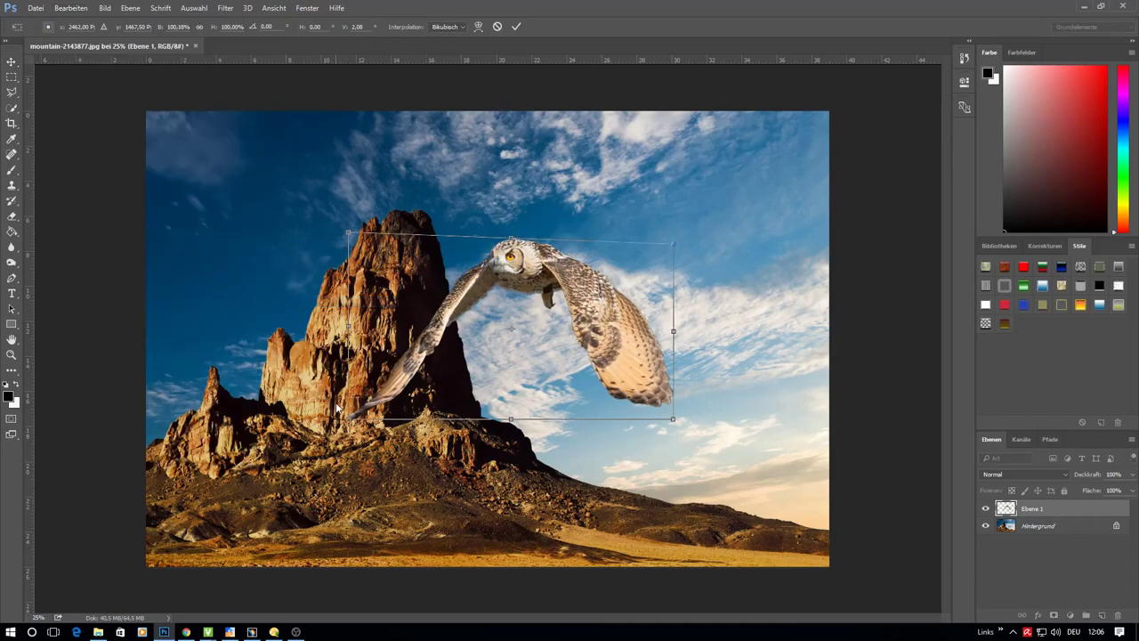
left_click_drag(348, 419, 349, 402)
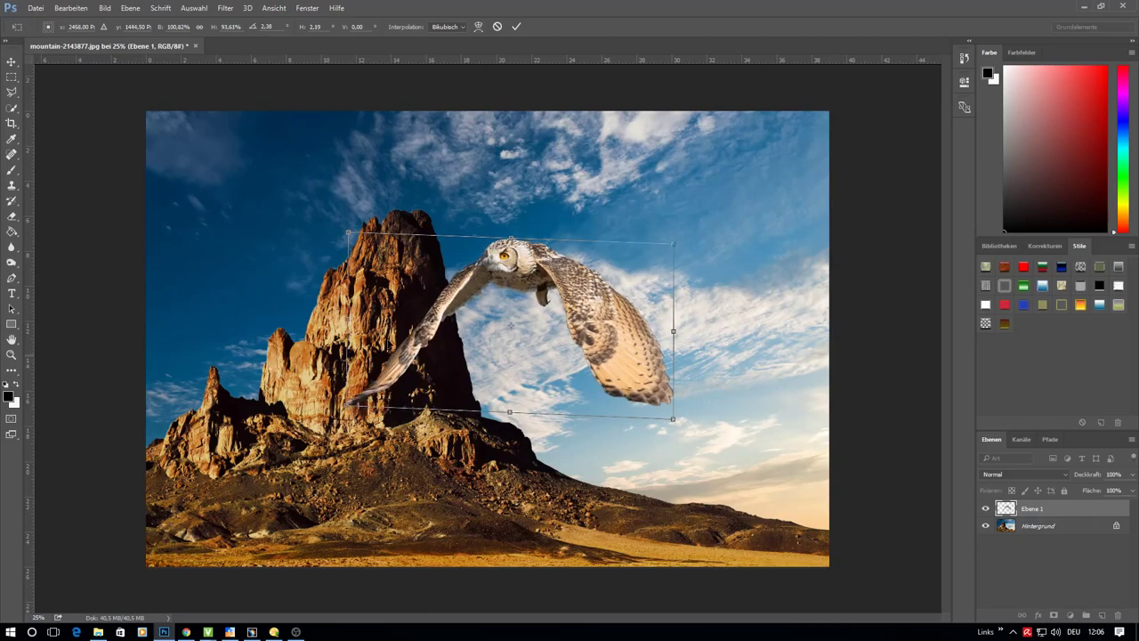
left_click(514, 27)
Warp the owl, pulling out the right wing tip and bending the right wing's edges
left_click(69, 11)
mouse_move(85, 251)
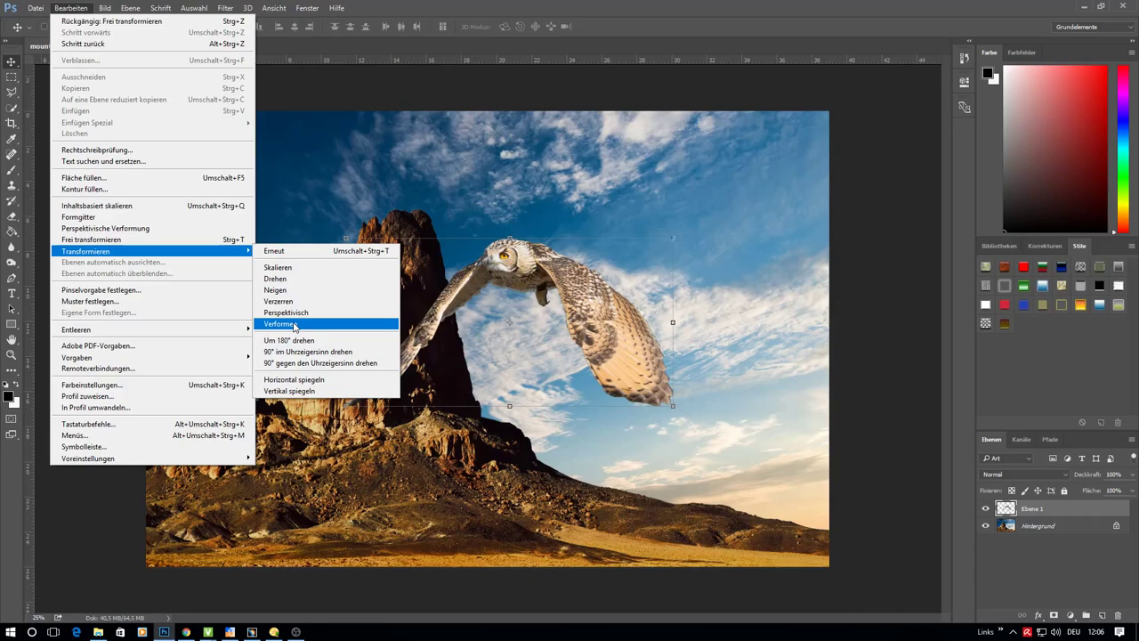
left_click(283, 324)
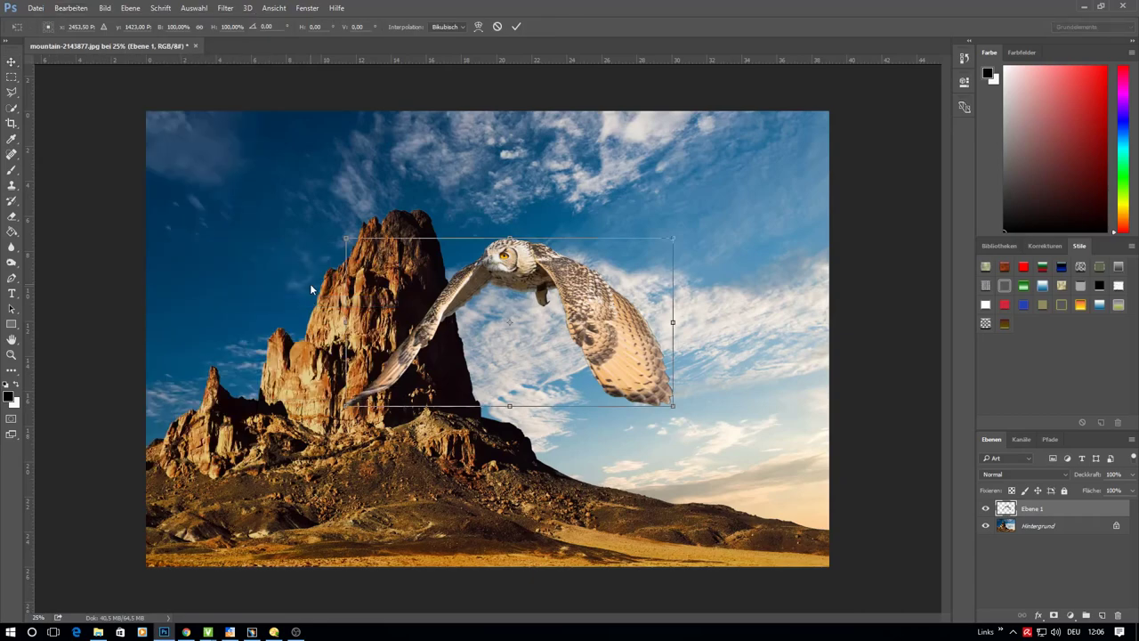
left_click(498, 28)
left_click(72, 8)
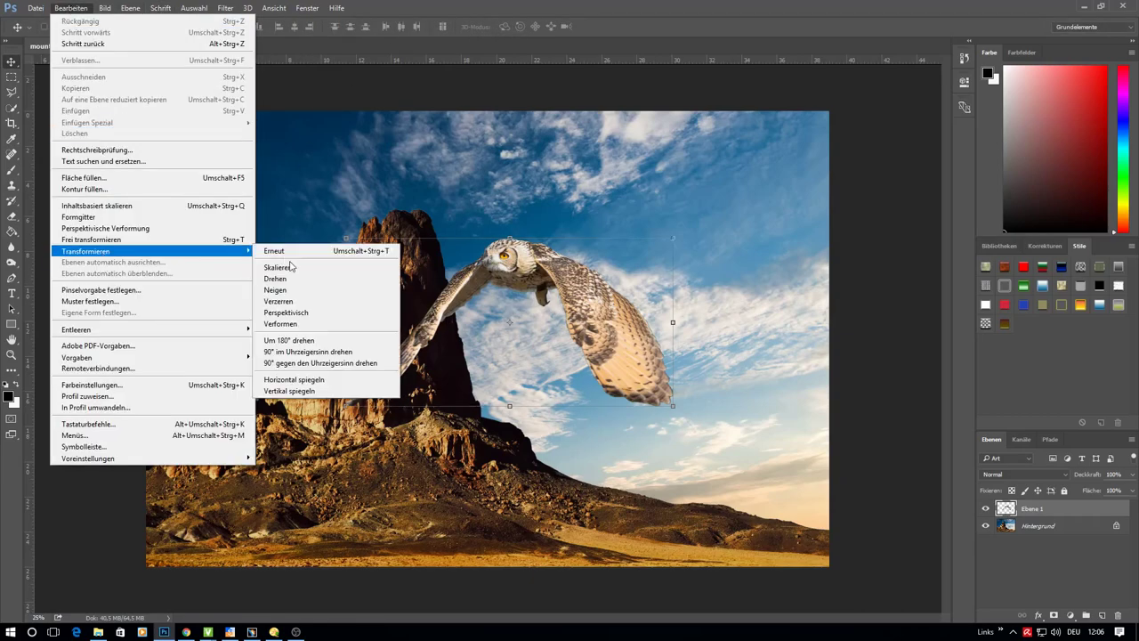
left_click(281, 324)
left_click_drag(677, 410, 691, 400)
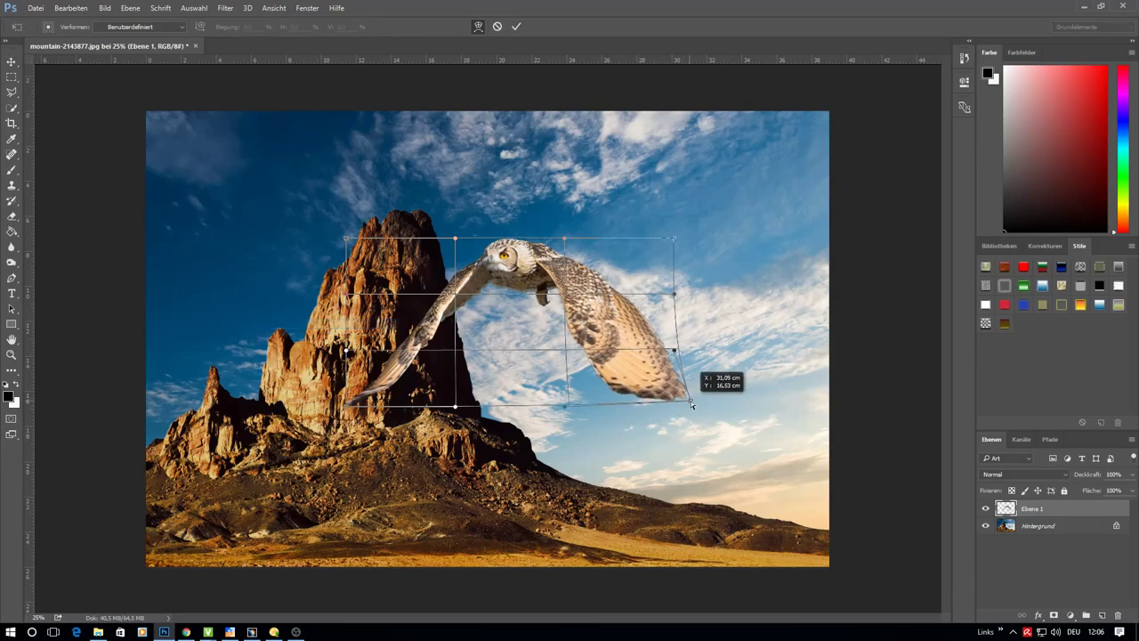
left_click_drag(673, 349, 683, 338)
left_click_drag(677, 295, 680, 286)
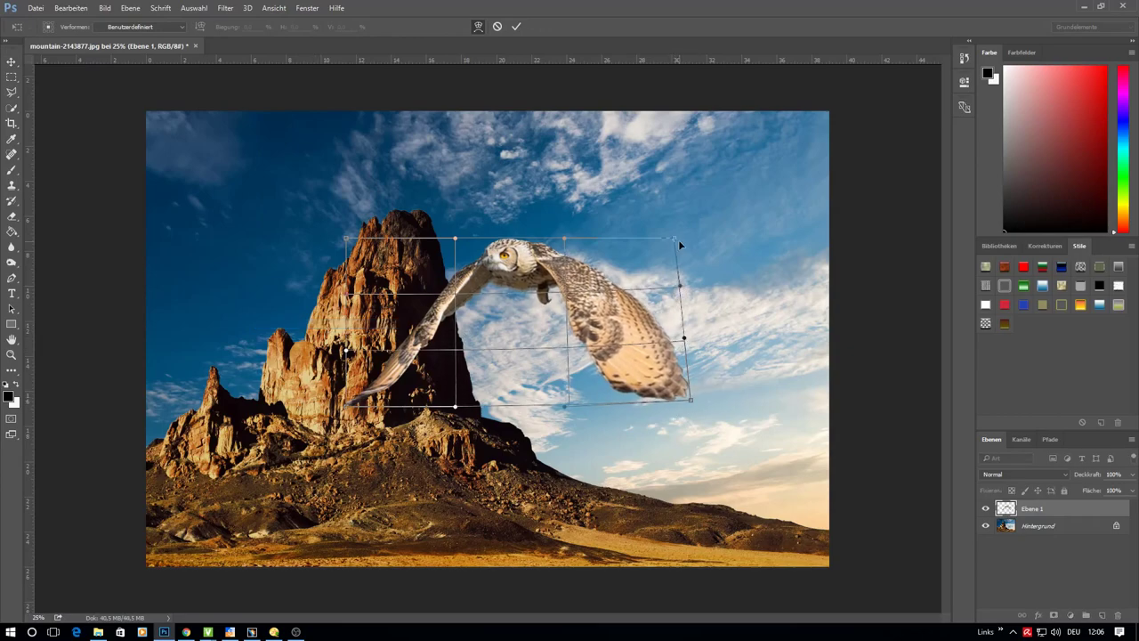
Warp the owl's top edge, head and left wing tip, then commit the warp
left_click_drag(673, 237, 659, 237)
left_click_drag(564, 240, 564, 227)
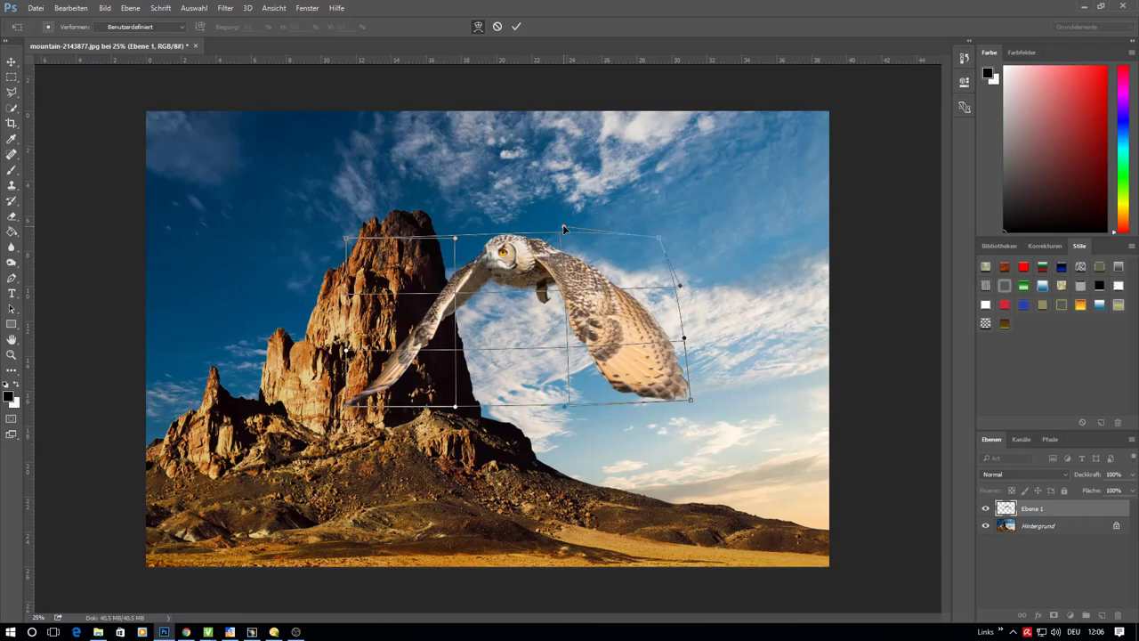
left_click_drag(455, 240, 456, 231)
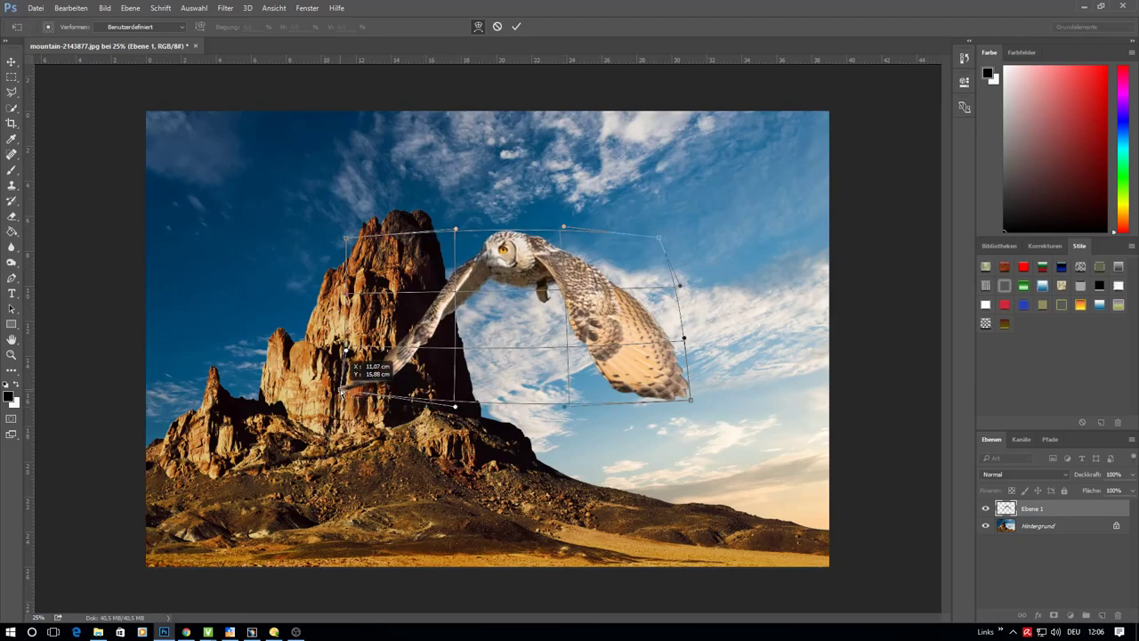
left_click_drag(344, 408, 339, 393)
left_click_drag(346, 349, 345, 341)
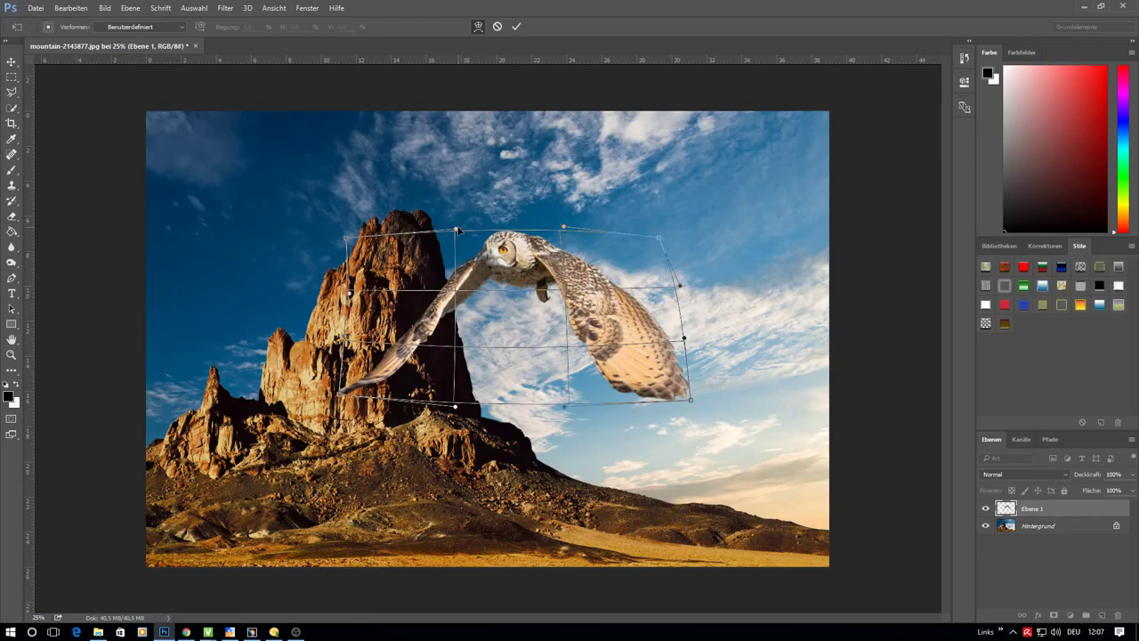
left_click_drag(457, 231, 469, 227)
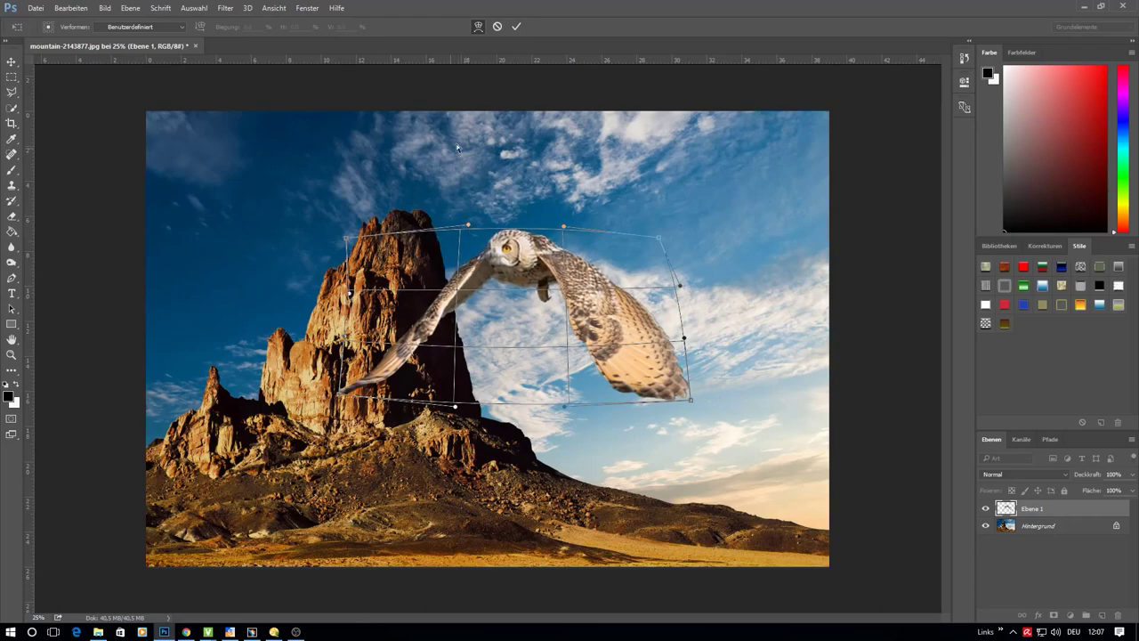
left_click(516, 27)
Convert the mountain Hintergrund into the editable layer Ebene 0
left_click(14, 79)
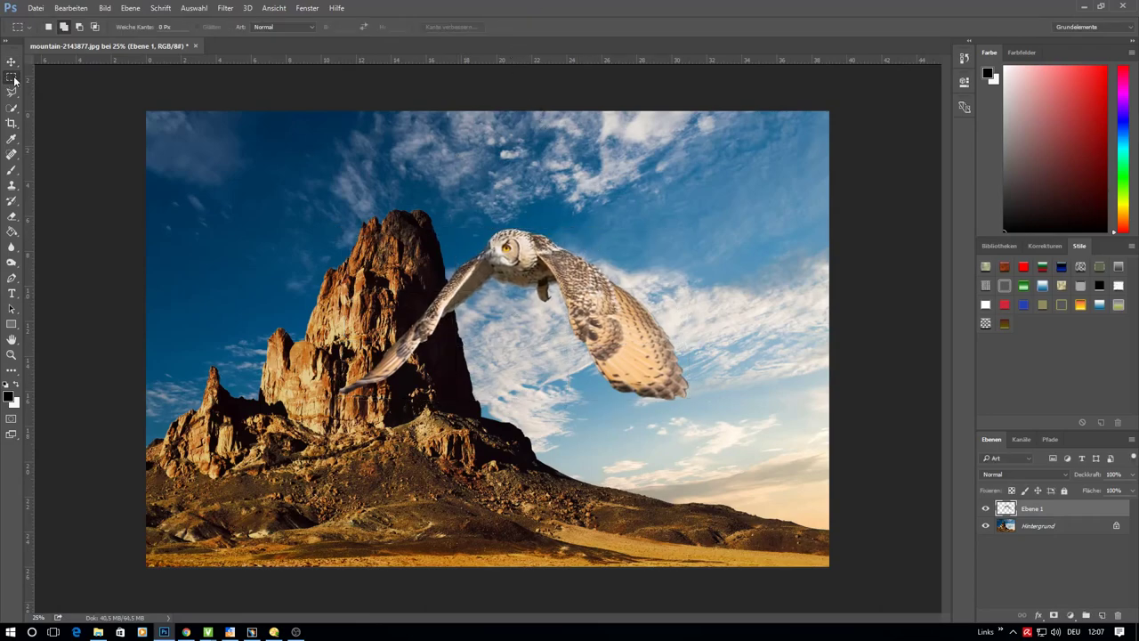
double_click(1001, 524)
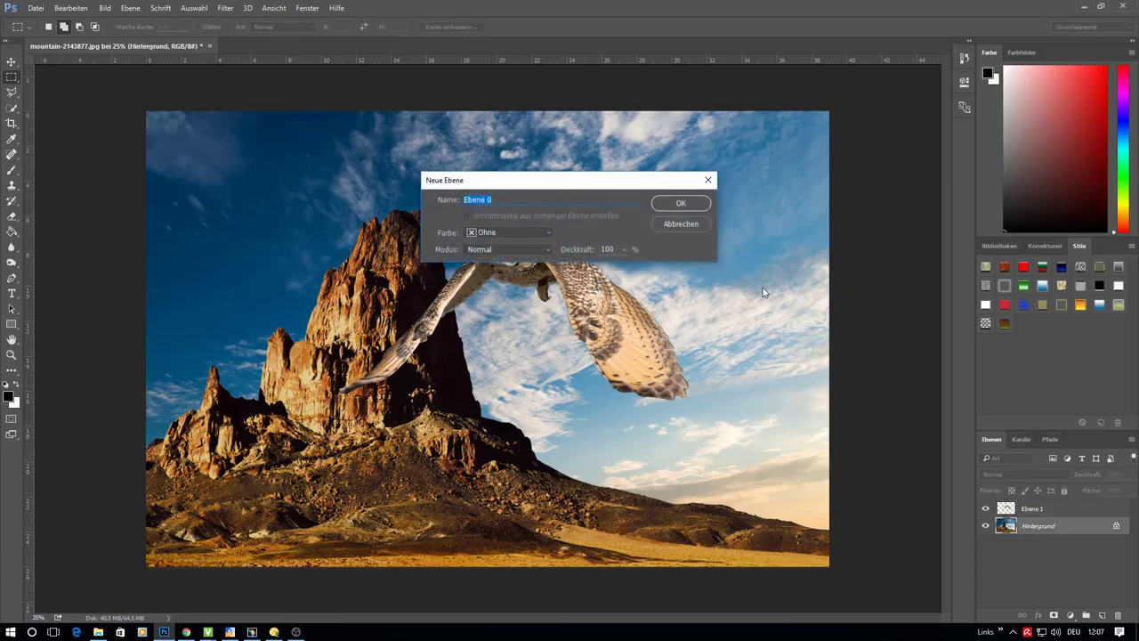
left_click(674, 202)
Apply a Gaussian blur of radius 24,9 pixels to the mountain layer
left_click(225, 8)
mouse_move(259, 229)
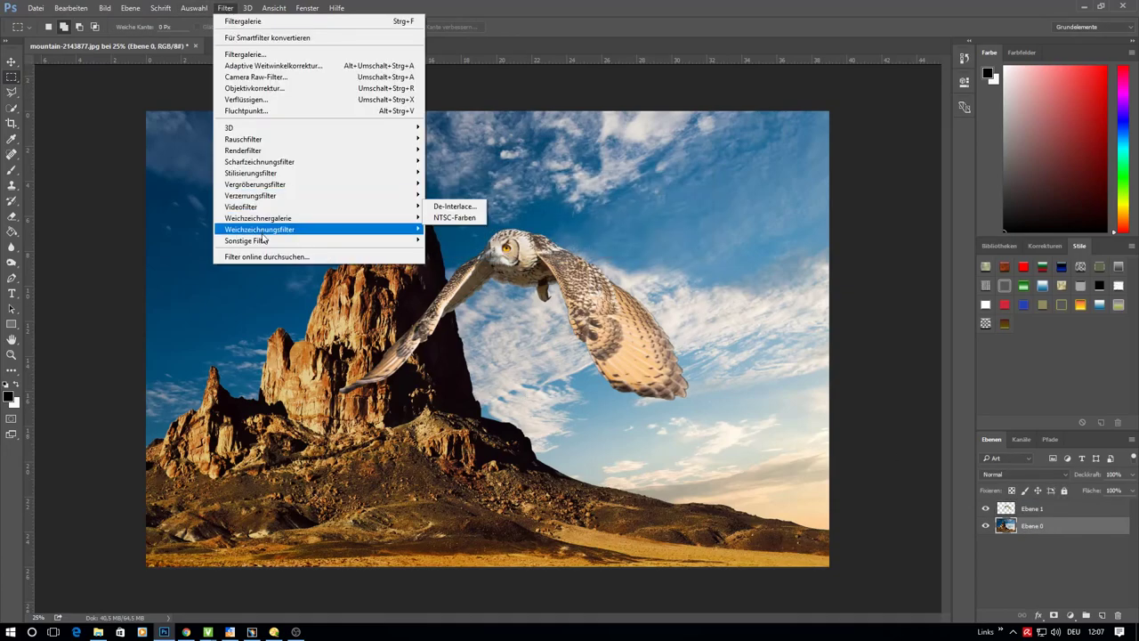
left_click(484, 276)
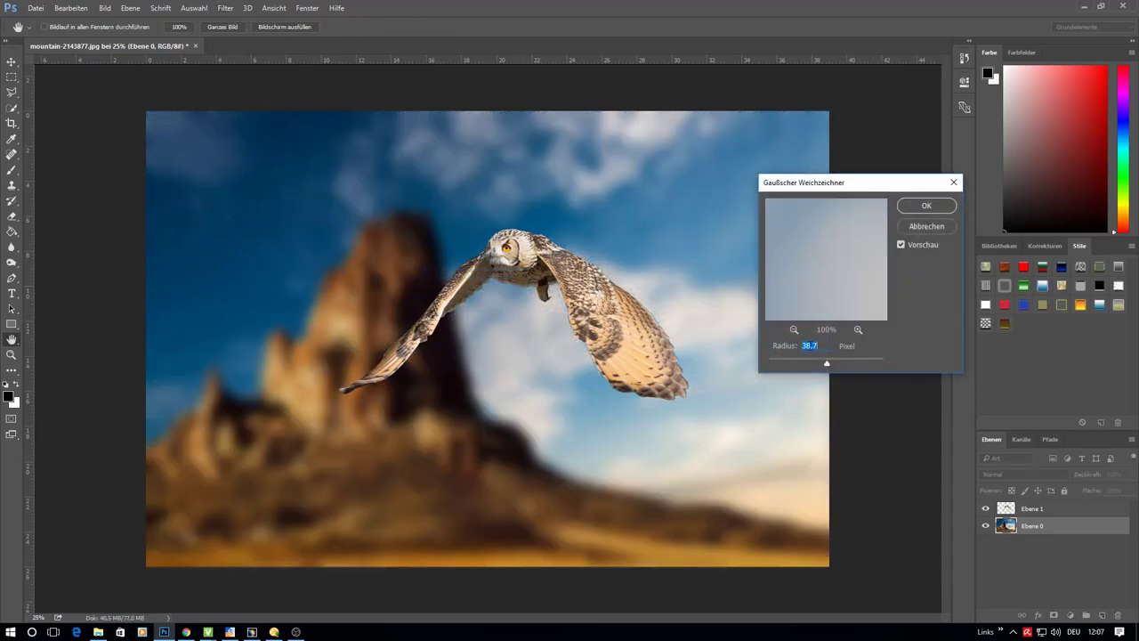
left_click_drag(822, 365, 817, 365)
left_click_drag(825, 365, 819, 365)
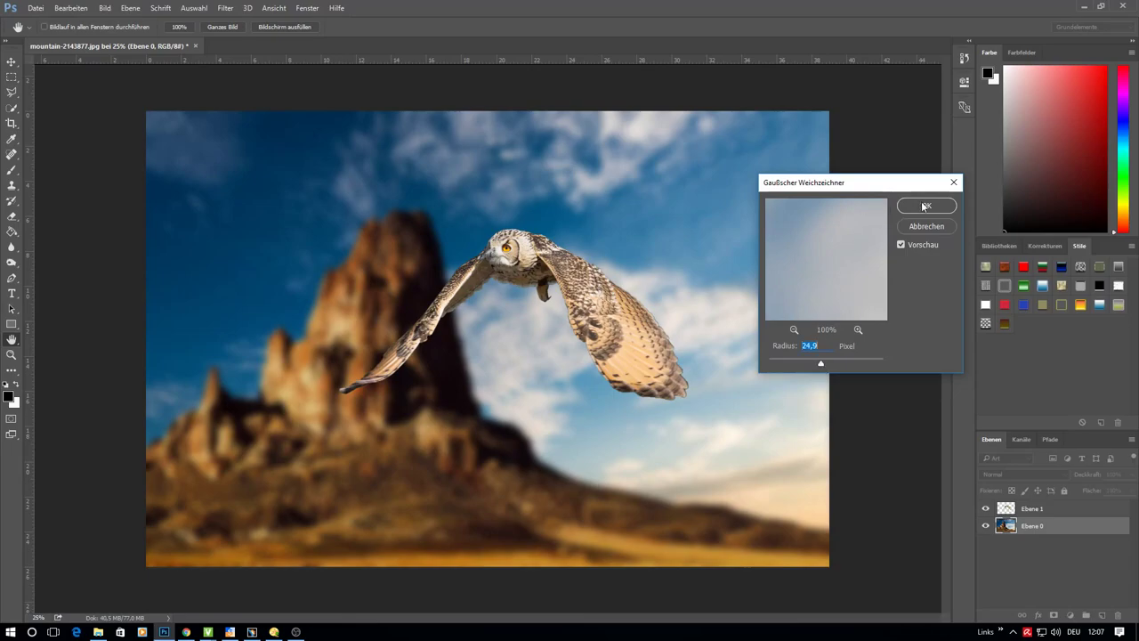
key("Return")
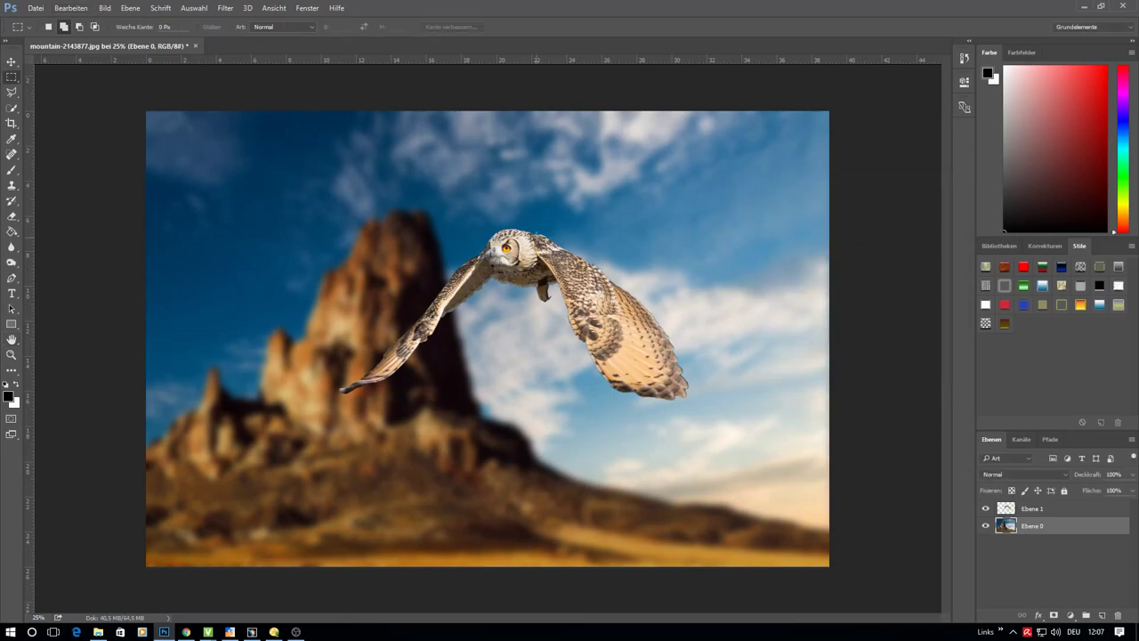
Show the Timeline panel and create a video timeline for the two layers
left_click(225, 8)
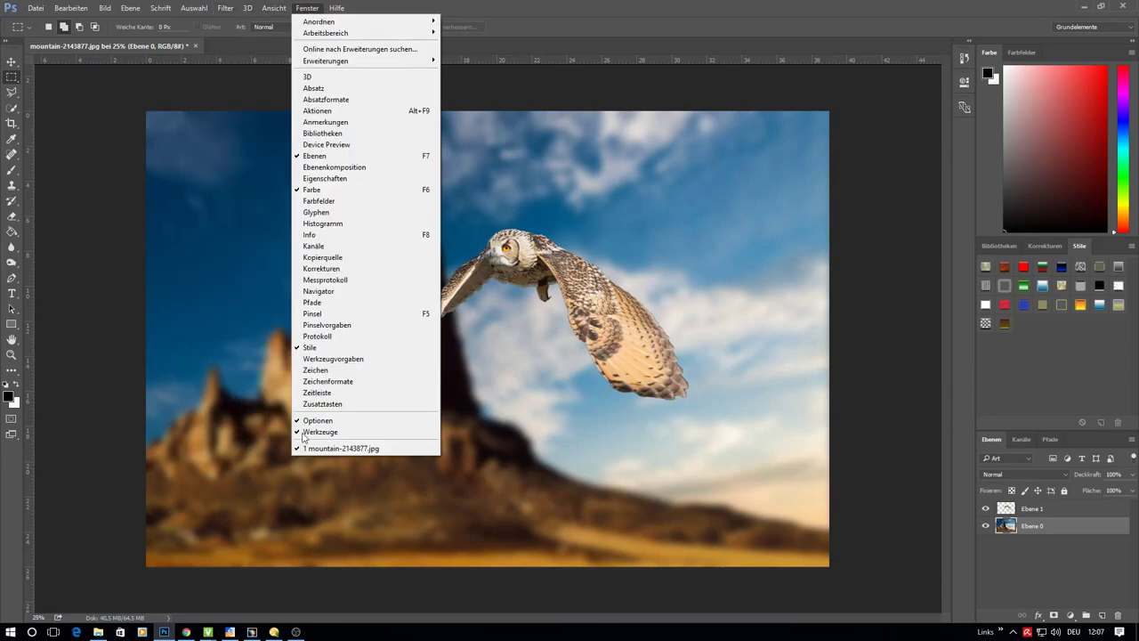
left_click(318, 392)
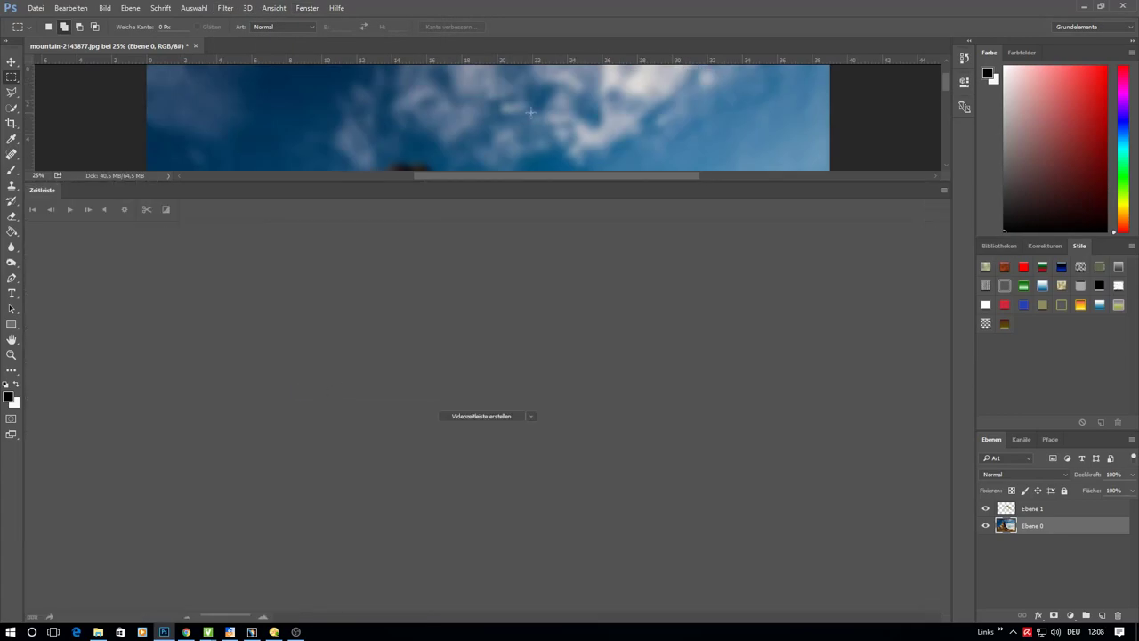
left_click_drag(551, 180, 542, 448)
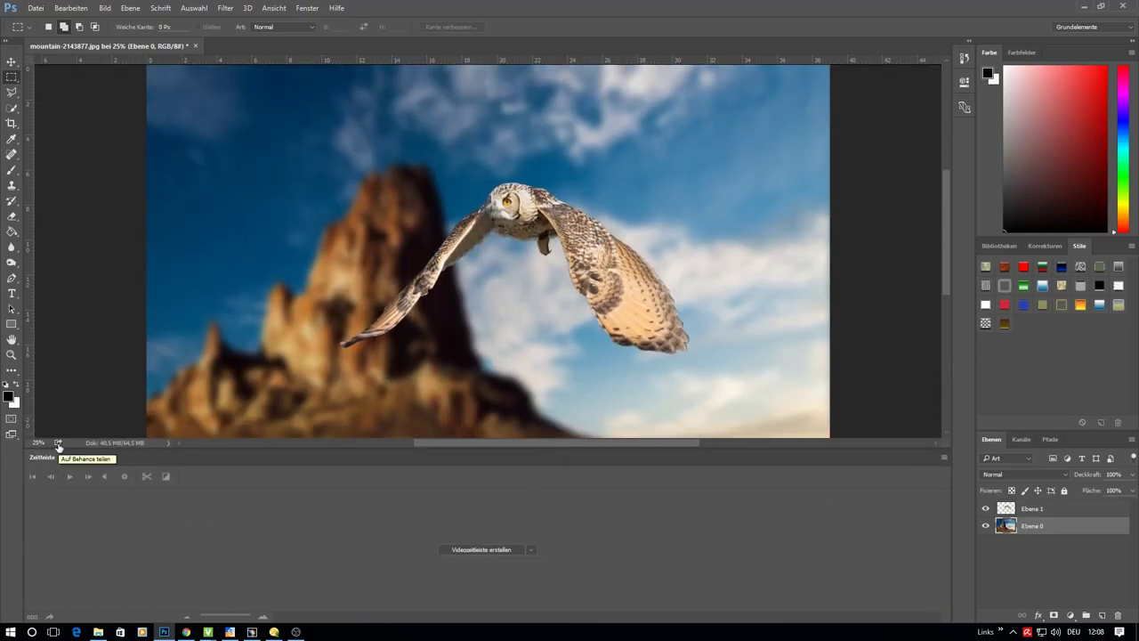
left_click(476, 549)
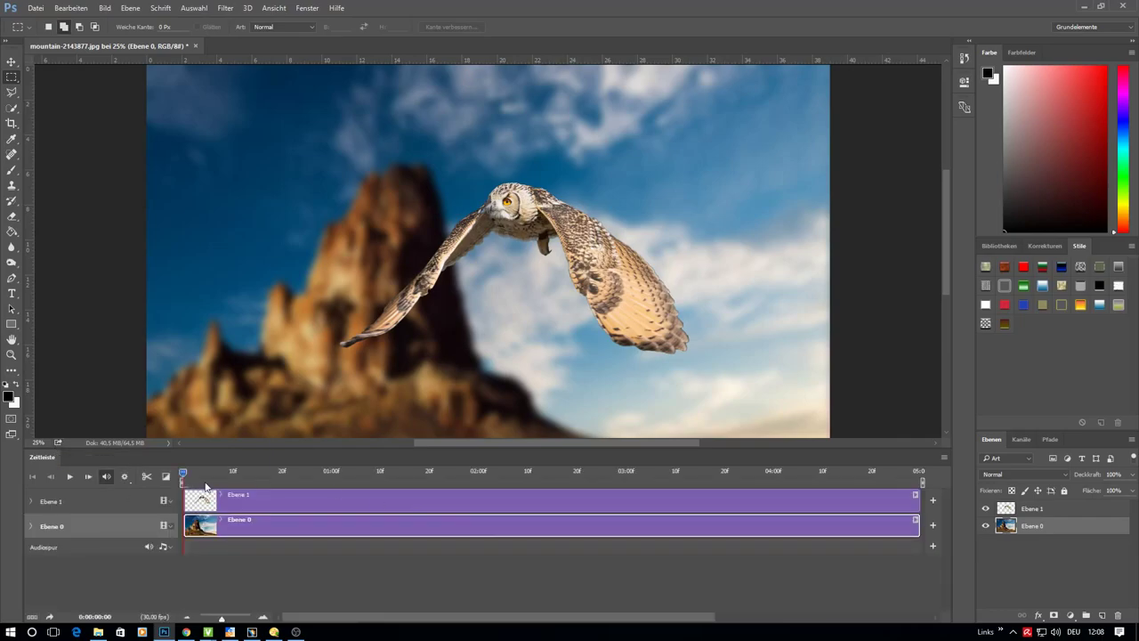
mouse_move(185, 475)
left_mouse_down()
mouse_move(915, 475)
mouse_move(175, 477)
left_mouse_up()
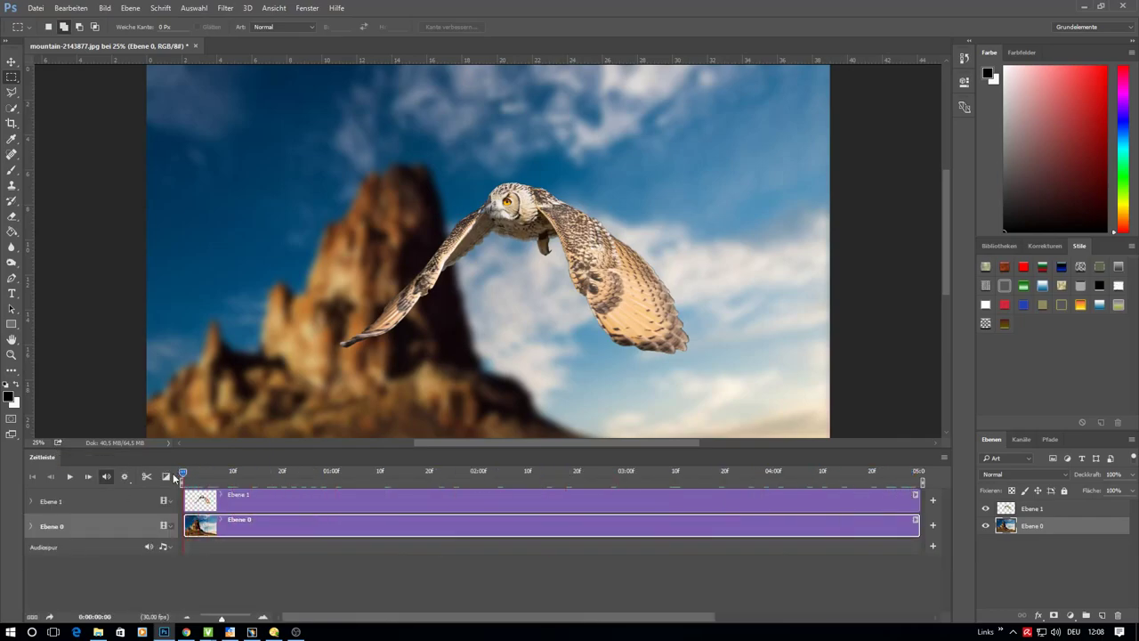
Select Ebene 1 and open, then cancel, Medien hinzufügen on its track
left_click(1035, 507)
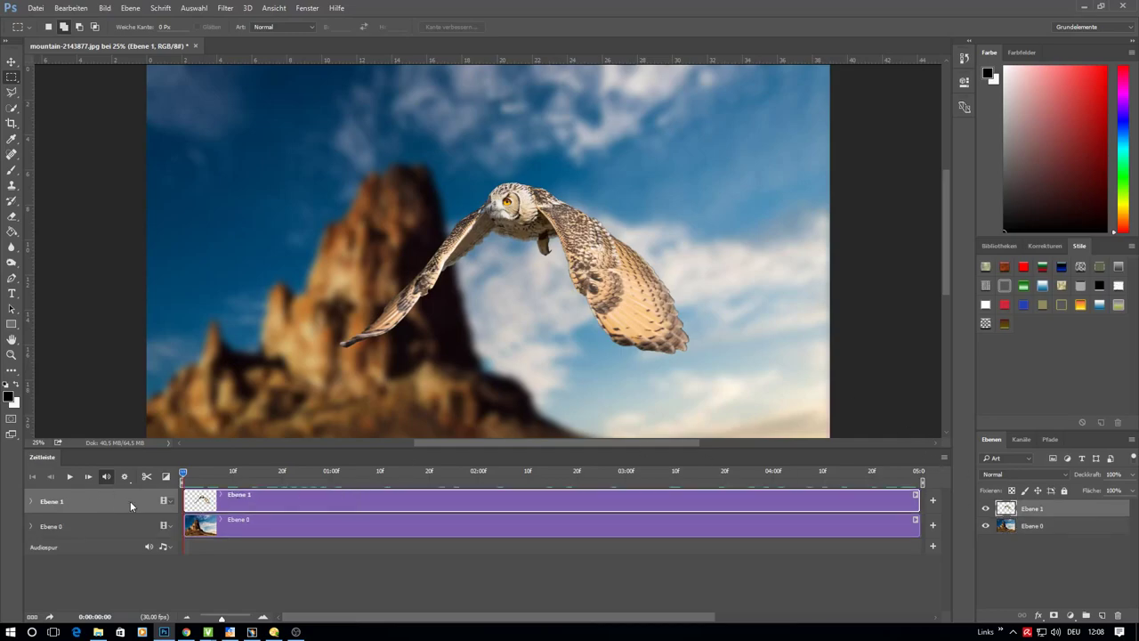
left_click(170, 502)
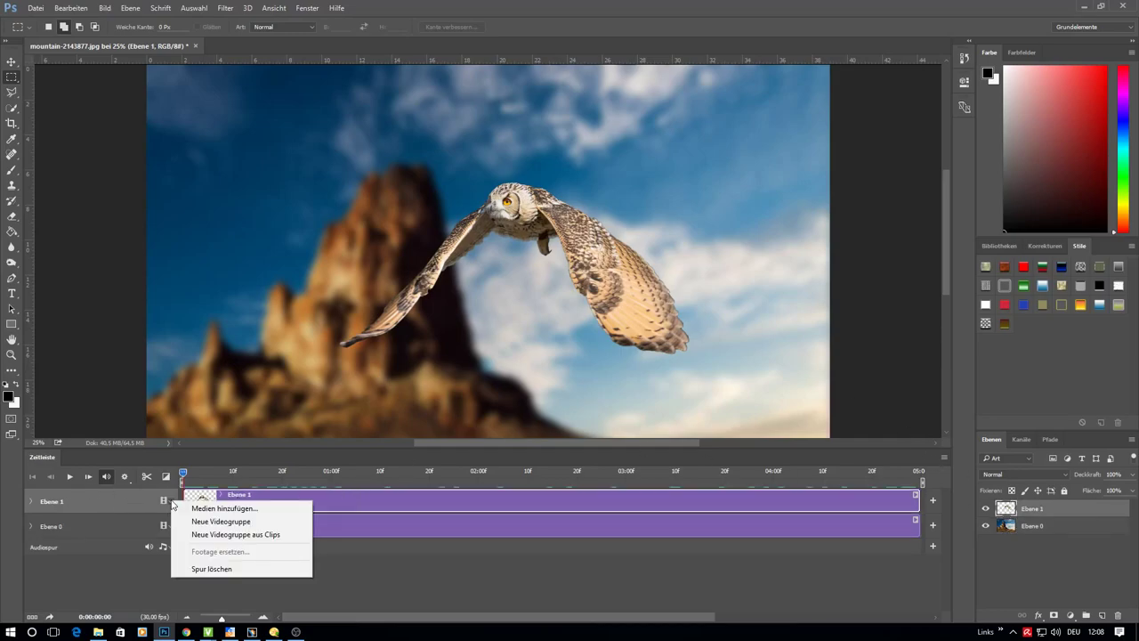
left_click(214, 509)
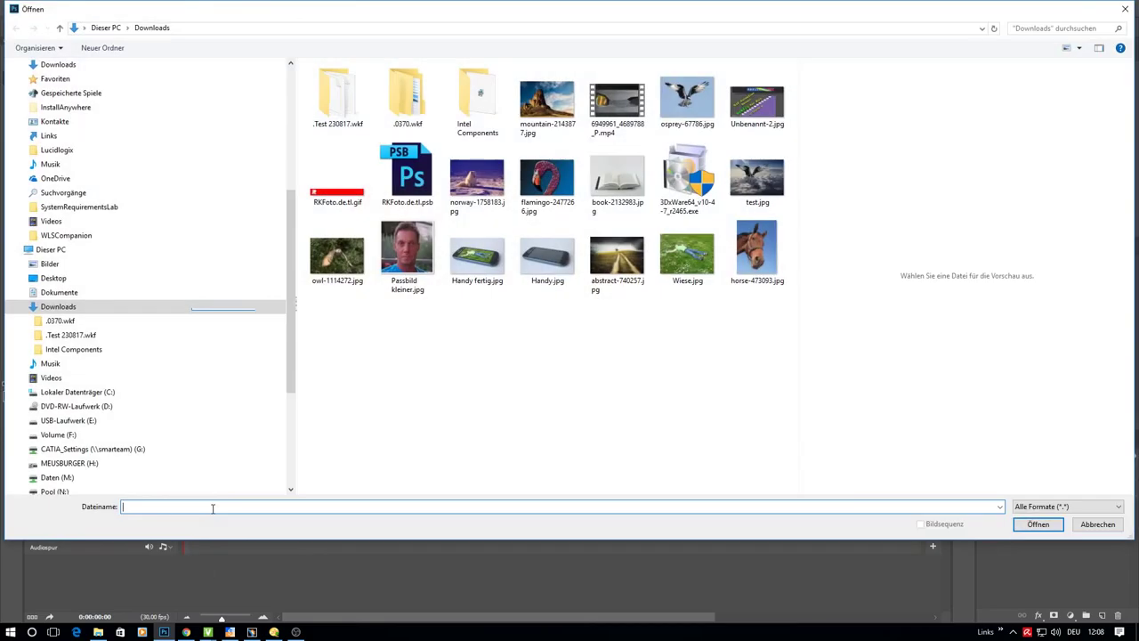
left_click(1093, 523)
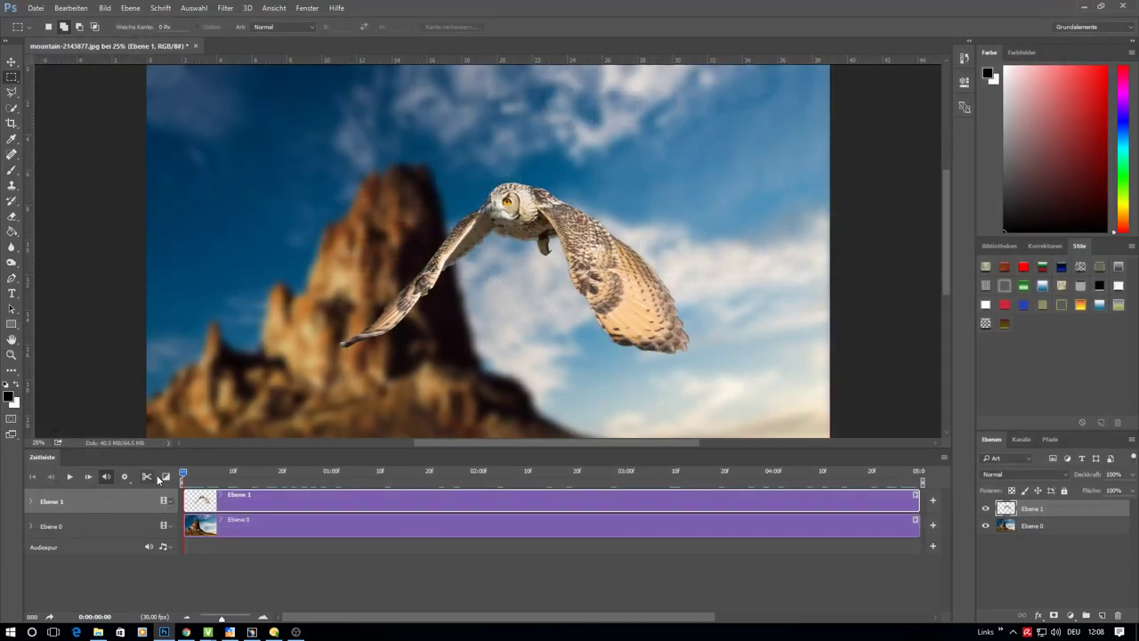
Turn off 'In Schleife abspielen' in the timeline settings, keeping 100% playback resolution
left_click(125, 477)
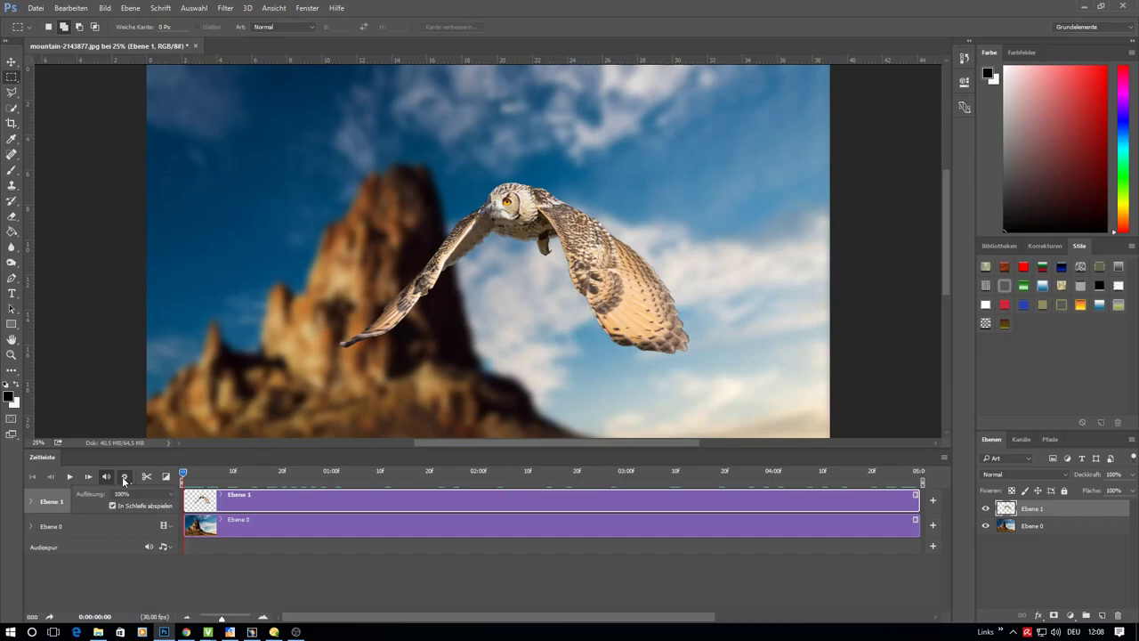
left_click(149, 495)
left_click(148, 510)
left_click(130, 507)
Play the animation preview, nudge the work-area start, and cancel Medien hinzufügen on Ebene 1
key("space")
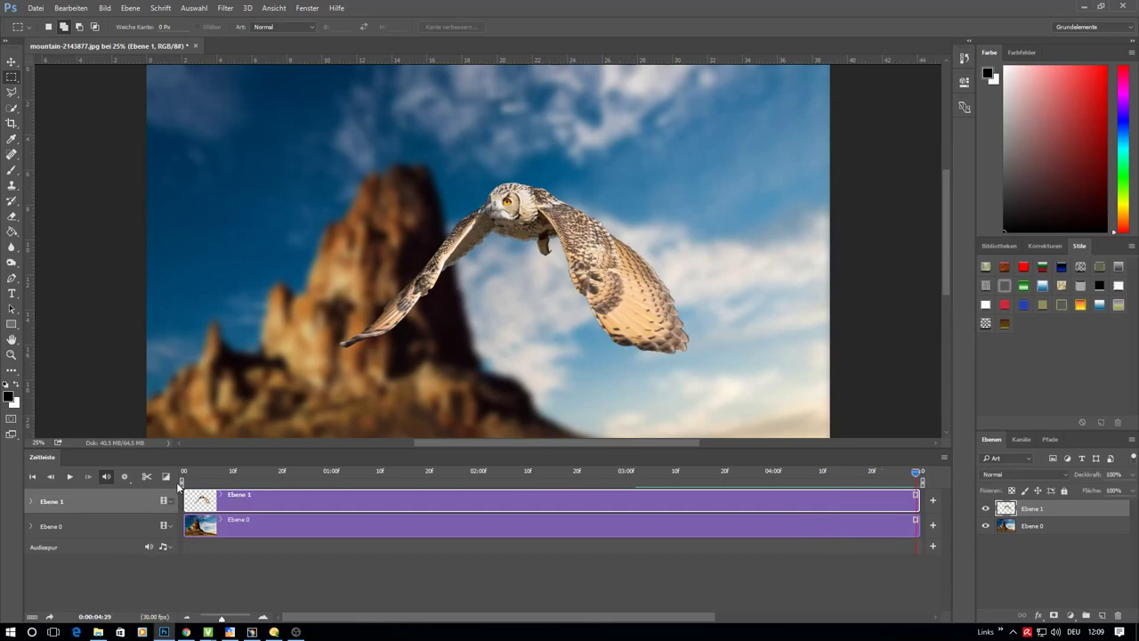
mouse_move(181, 481)
left_mouse_down()
mouse_move(207, 481)
mouse_move(181, 482)
left_mouse_up()
left_click(169, 501)
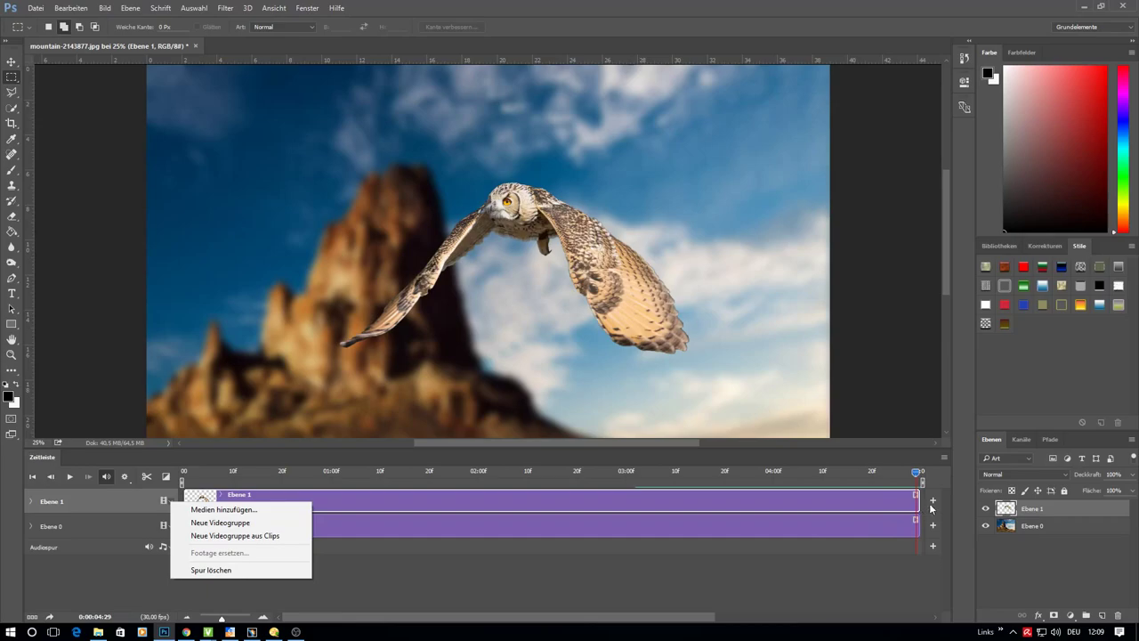
left_click(223, 509)
key("Escape")
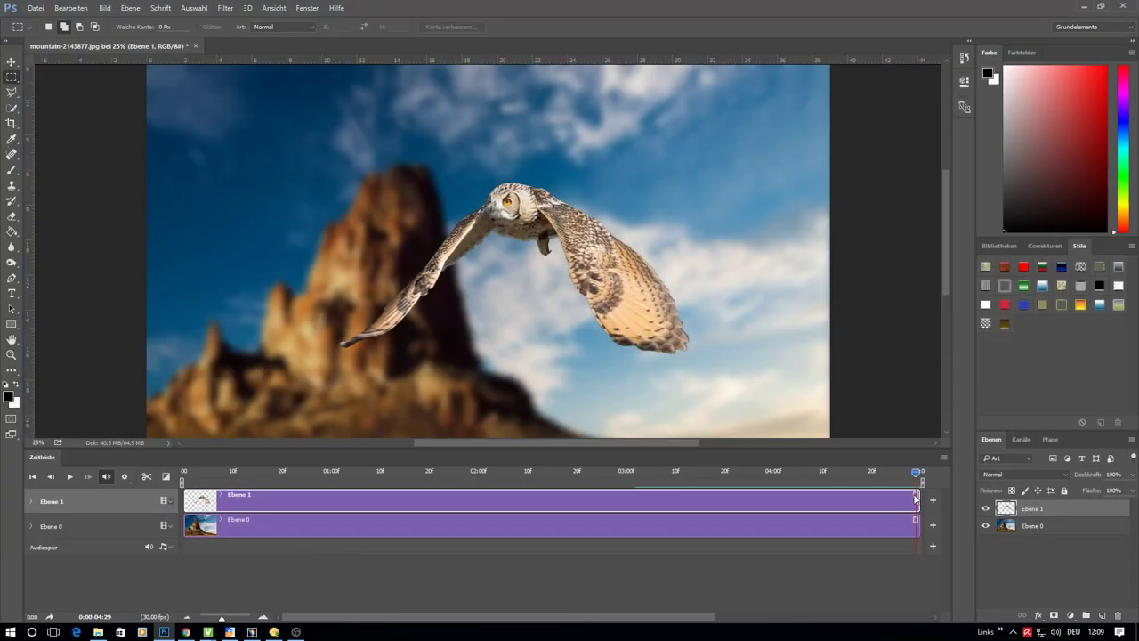
Set the owl clip Ebene 1's motion to Zoom with direction Einzoomen
right_click(891, 504)
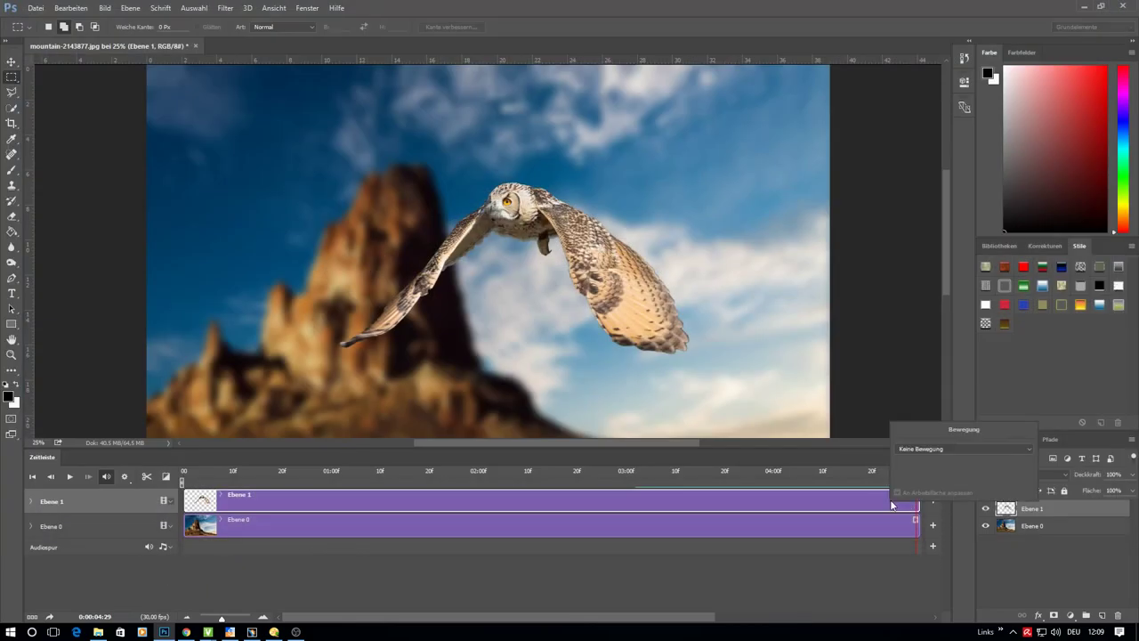
left_click(922, 450)
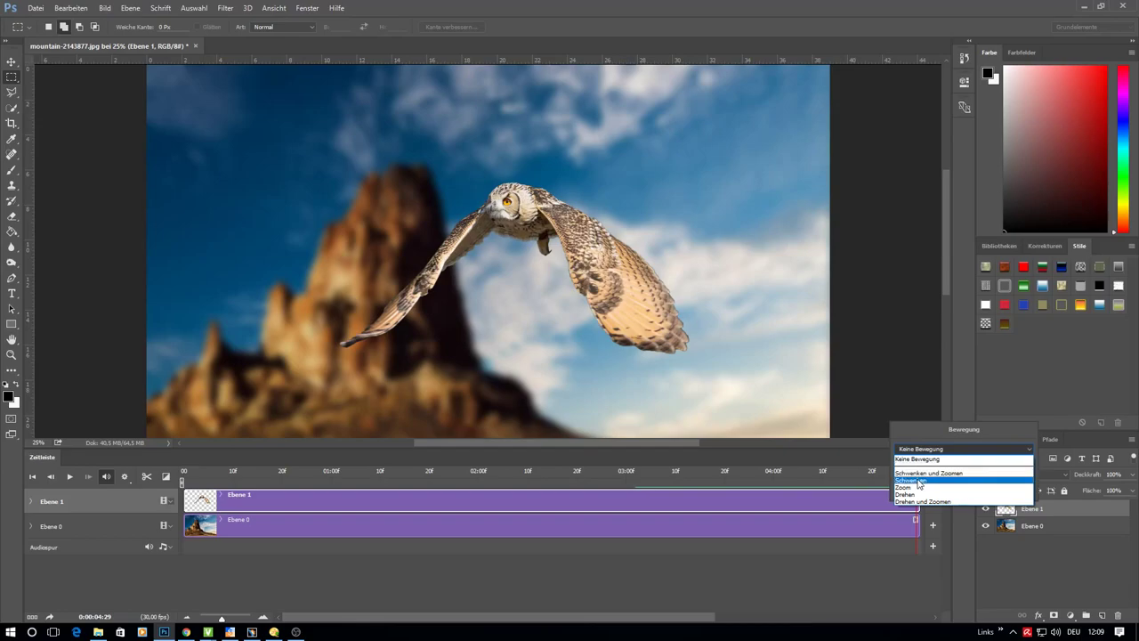
left_click(907, 487)
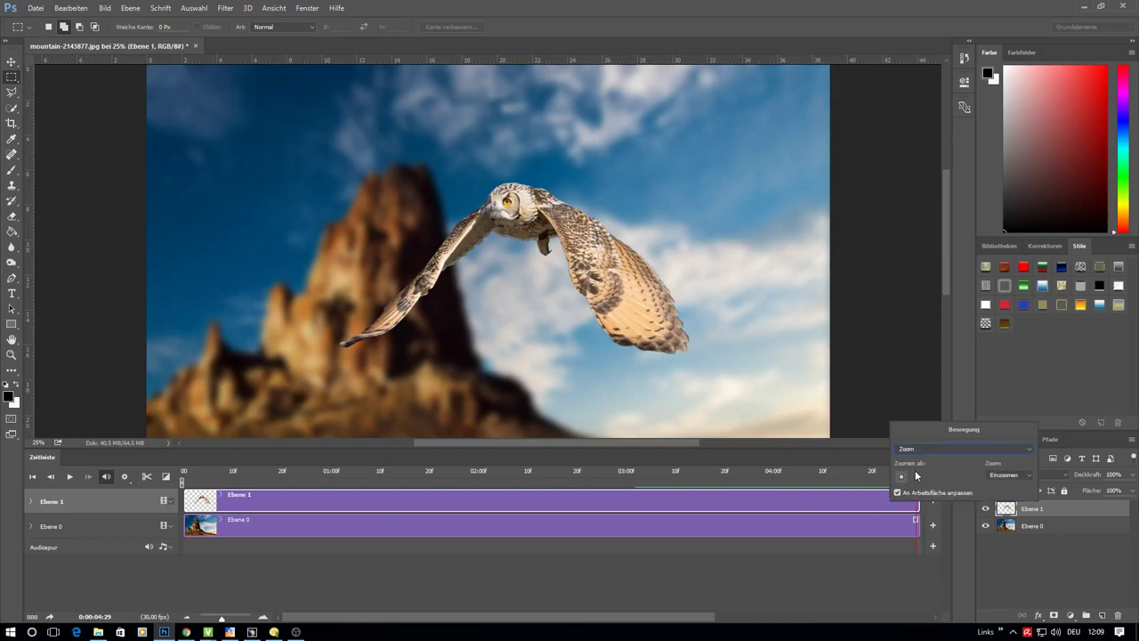
left_click(1021, 478)
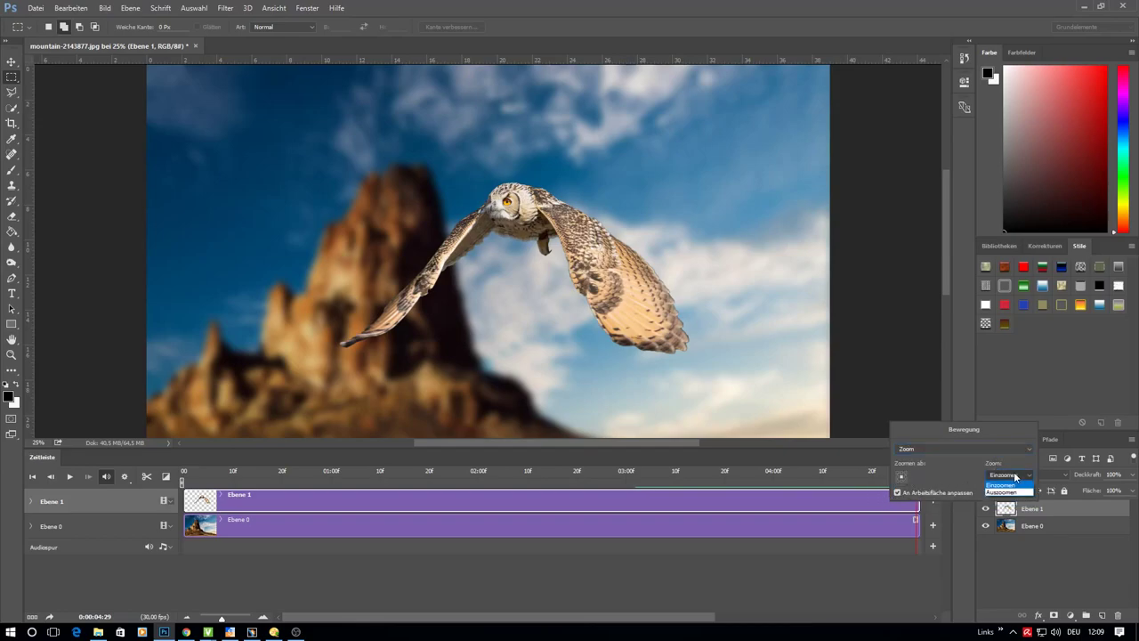
left_click(1006, 477)
left_click(967, 447)
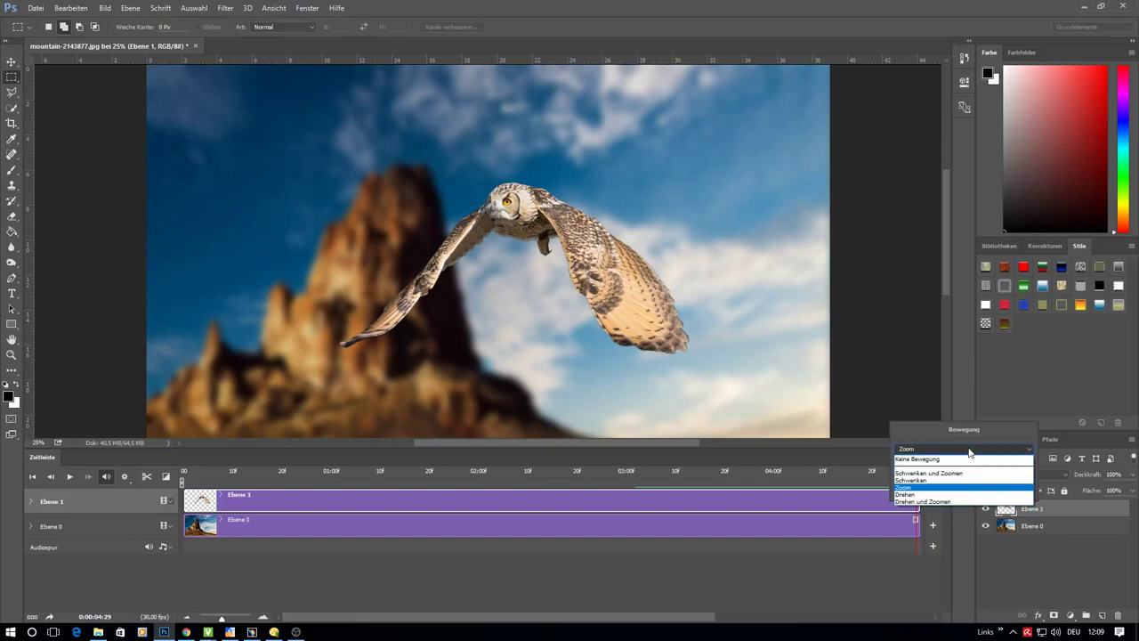
left_click(953, 475)
left_click(898, 504)
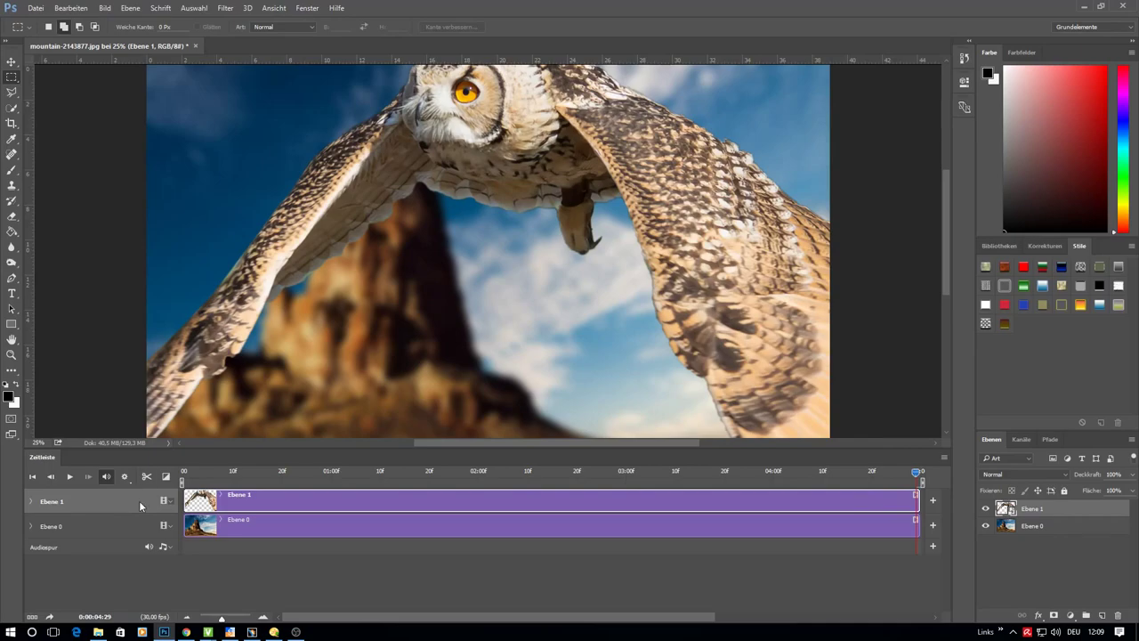
Scrub the timeline to preview the owl zooming in, leaving the clip settings unchanged
left_click(171, 503)
left_click(445, 509)
left_click_drag(919, 479, 152, 483)
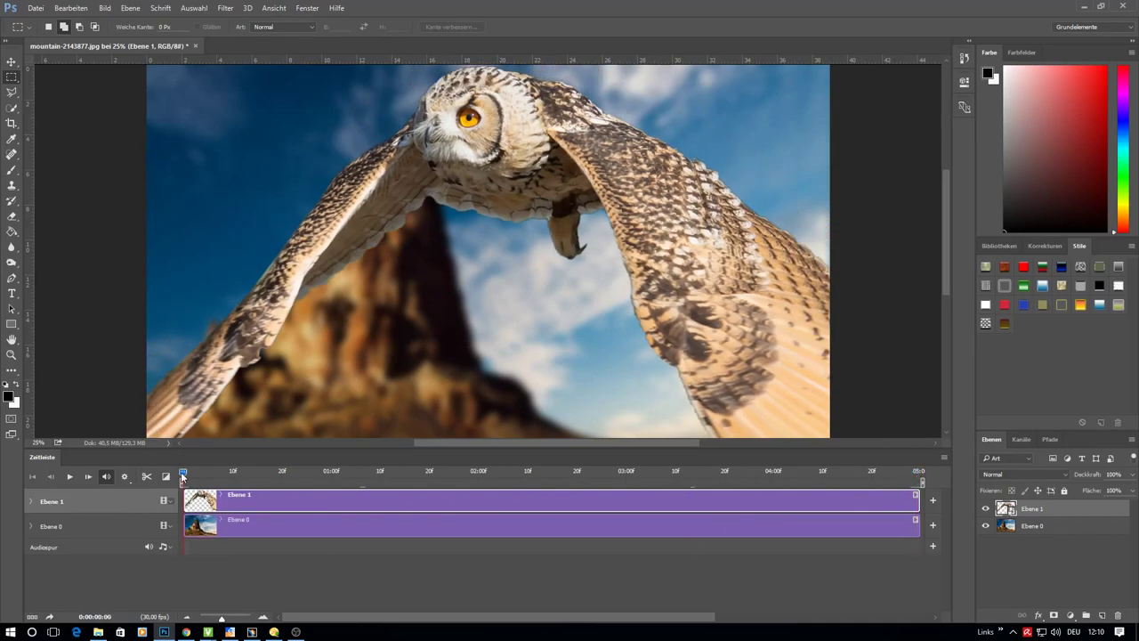
mouse_move(559, 473)
left_mouse_down()
mouse_move(704, 474)
mouse_move(182, 473)
left_mouse_up()
left_click(933, 505)
left_click(1094, 524)
right_click(868, 509)
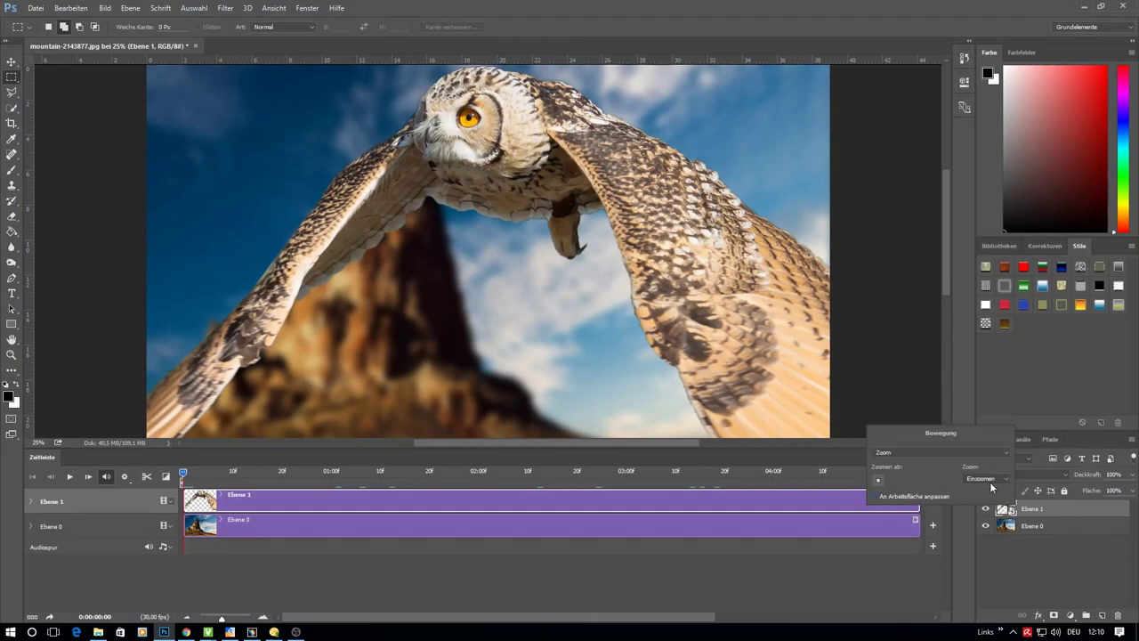
left_click(1054, 514)
On the first frame, Free Transform the owl down to about 146% and raise it
left_click(72, 8)
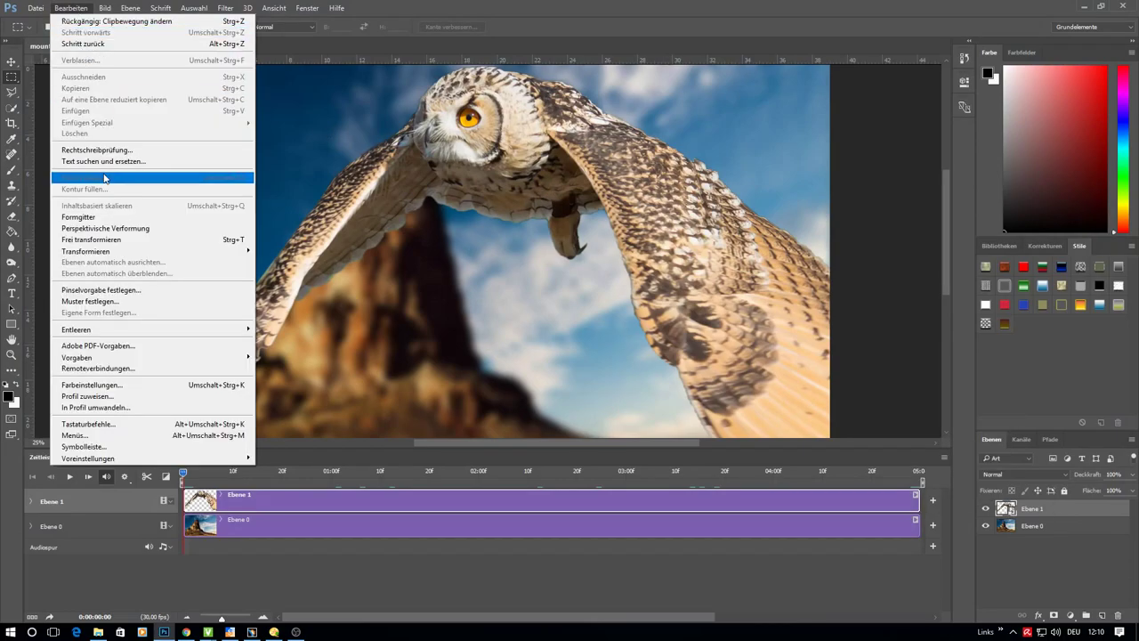
left_click(90, 239)
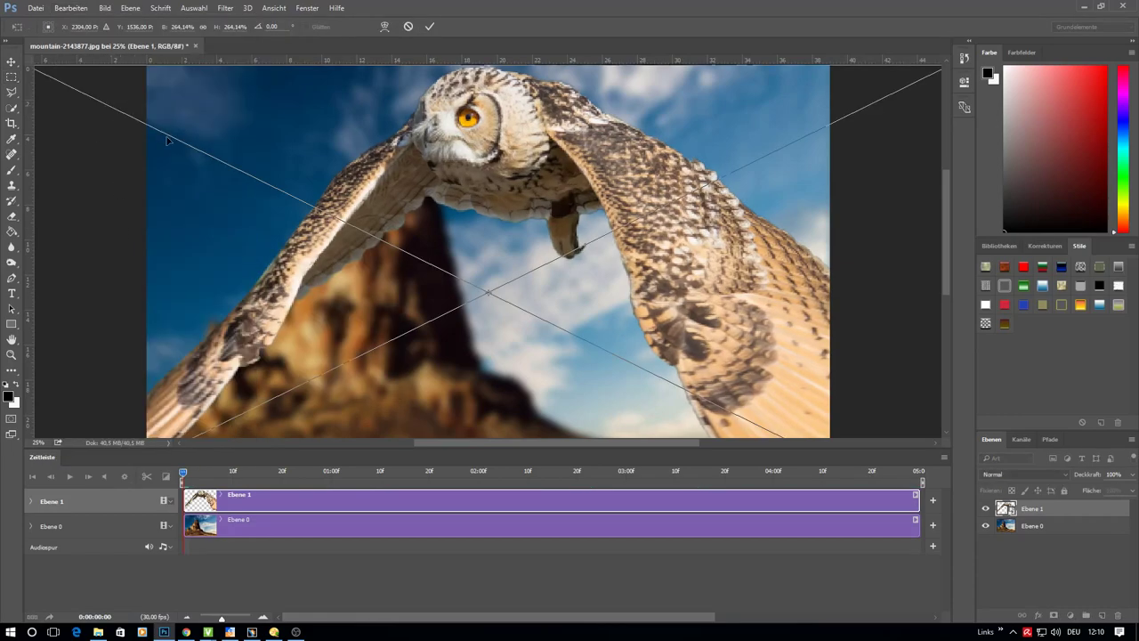
key("ctrl+minus")
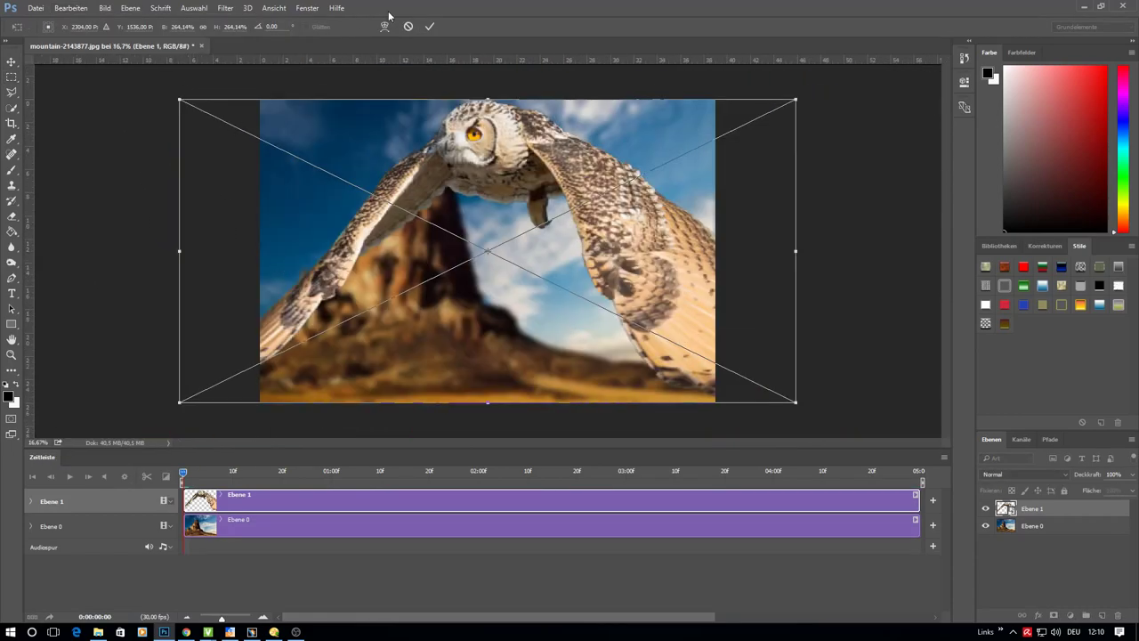
left_click_drag(180, 100, 402, 209)
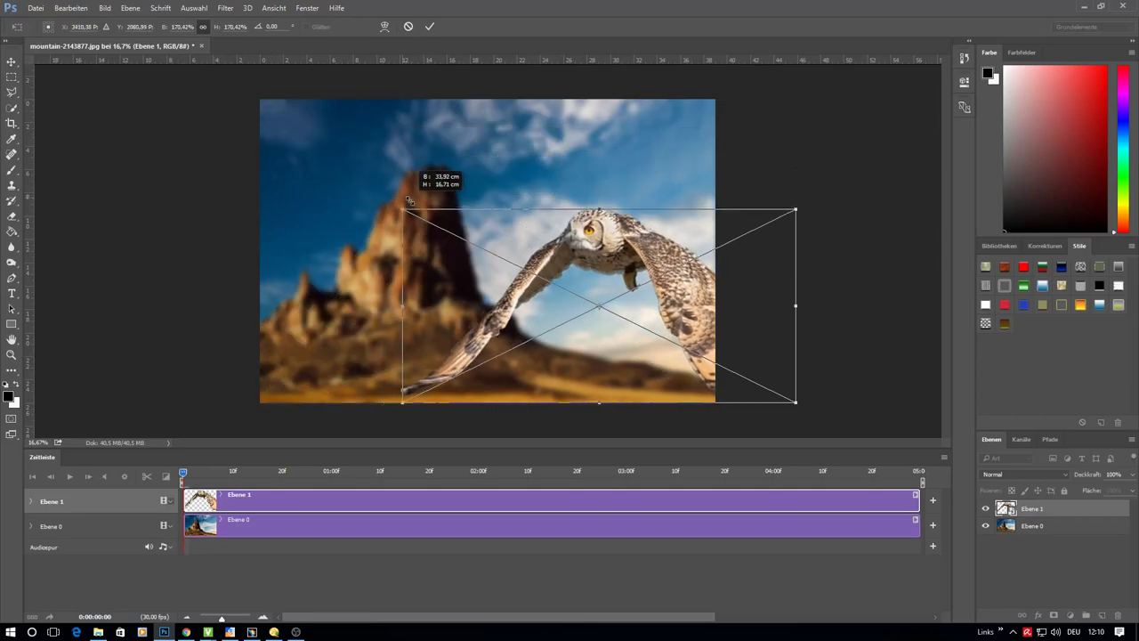
left_click_drag(485, 289, 356, 216)
left_click_drag(299, 173, 344, 195)
left_click_drag(466, 202, 466, 173)
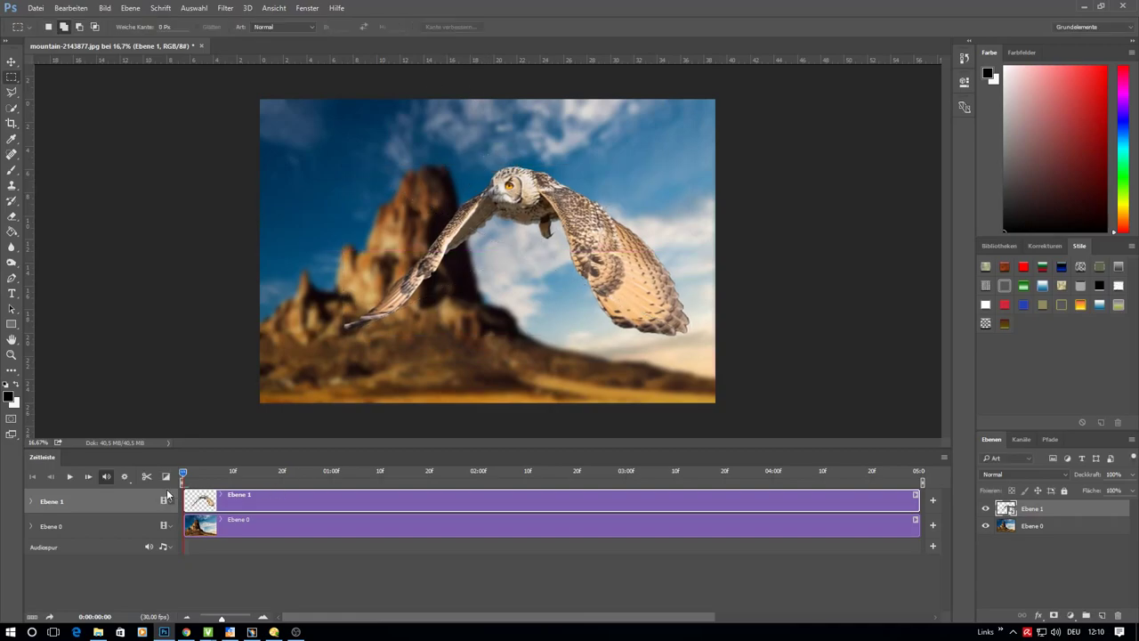
mouse_move(184, 477)
left_mouse_down()
mouse_move(733, 472)
mouse_move(922, 483)
left_mouse_up()
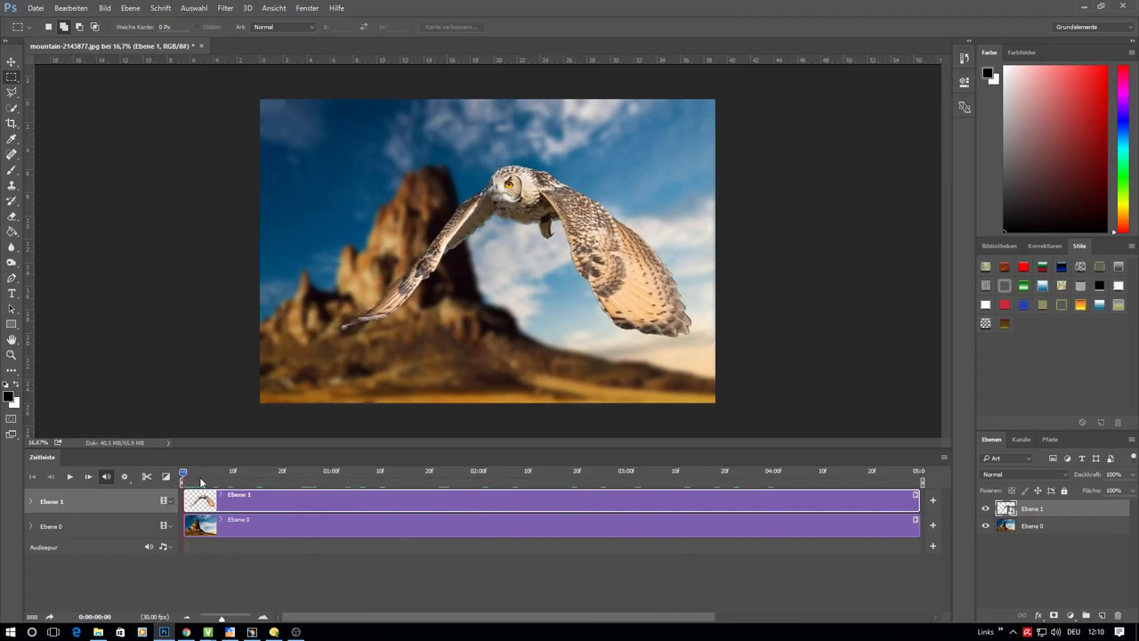
On the last frame, Free Transform the owl down to about 193% so it fits the scene
key("space")
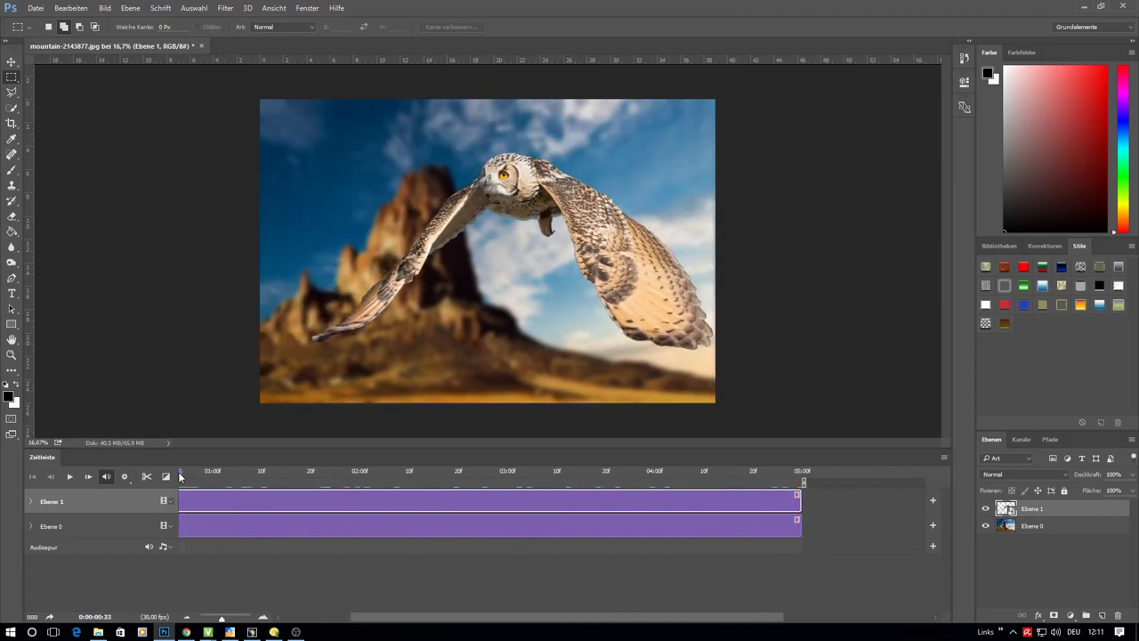
left_click_drag(182, 472, 917, 487)
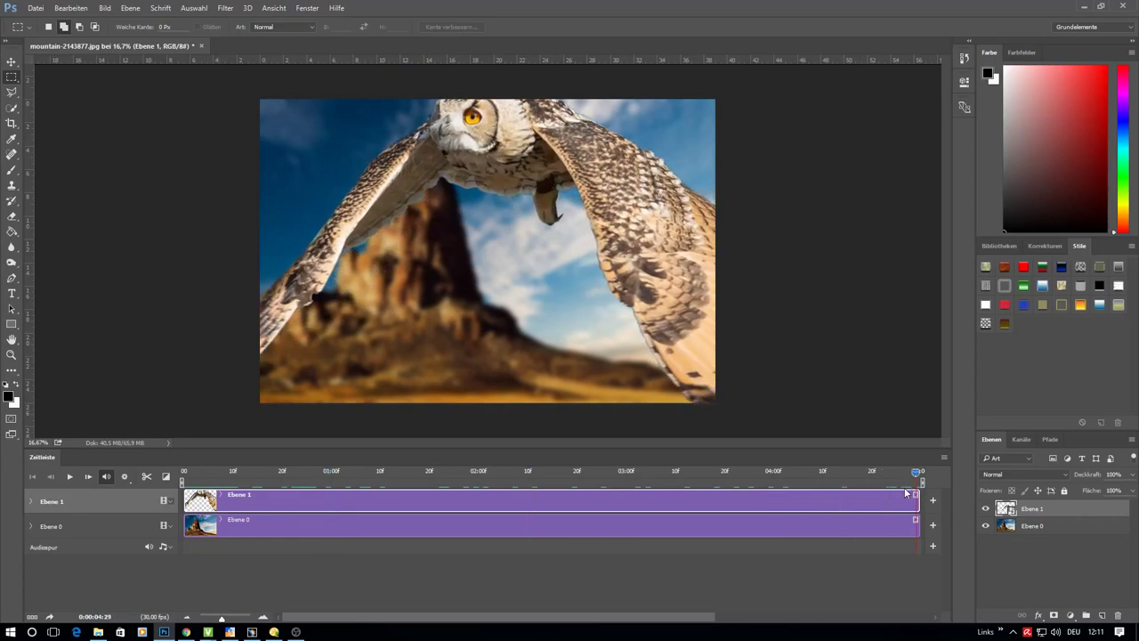
left_click(70, 8)
left_click(89, 241)
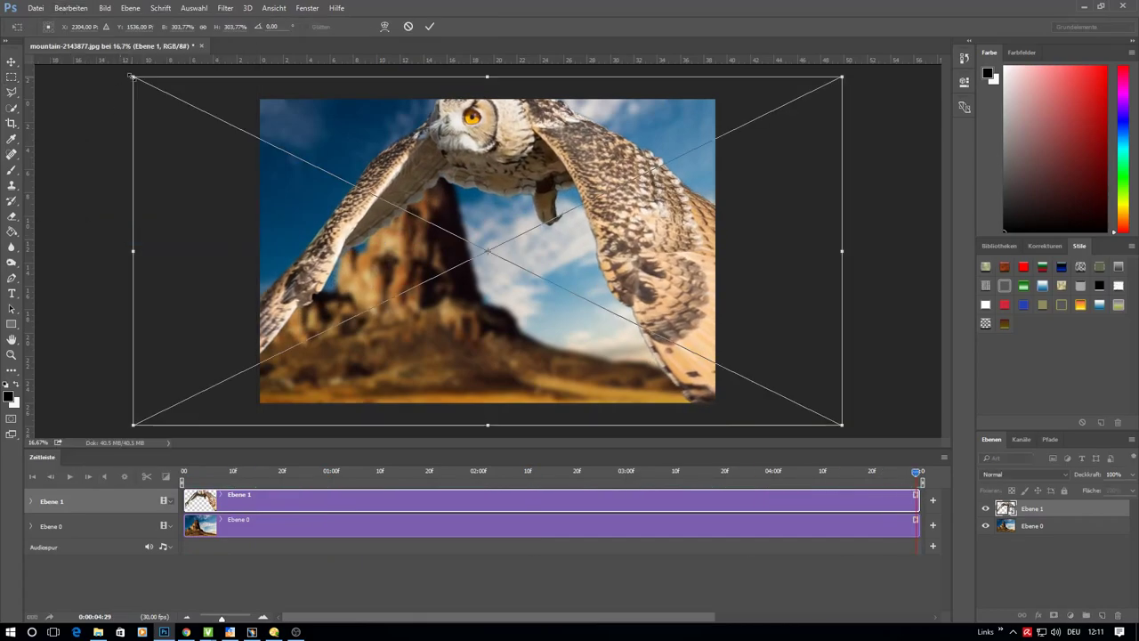
mouse_move(133, 77)
left_mouse_down()
mouse_move(318, 173)
mouse_move(257, 152)
mouse_move(287, 168)
left_mouse_up()
left_click_drag(316, 231, 293, 203)
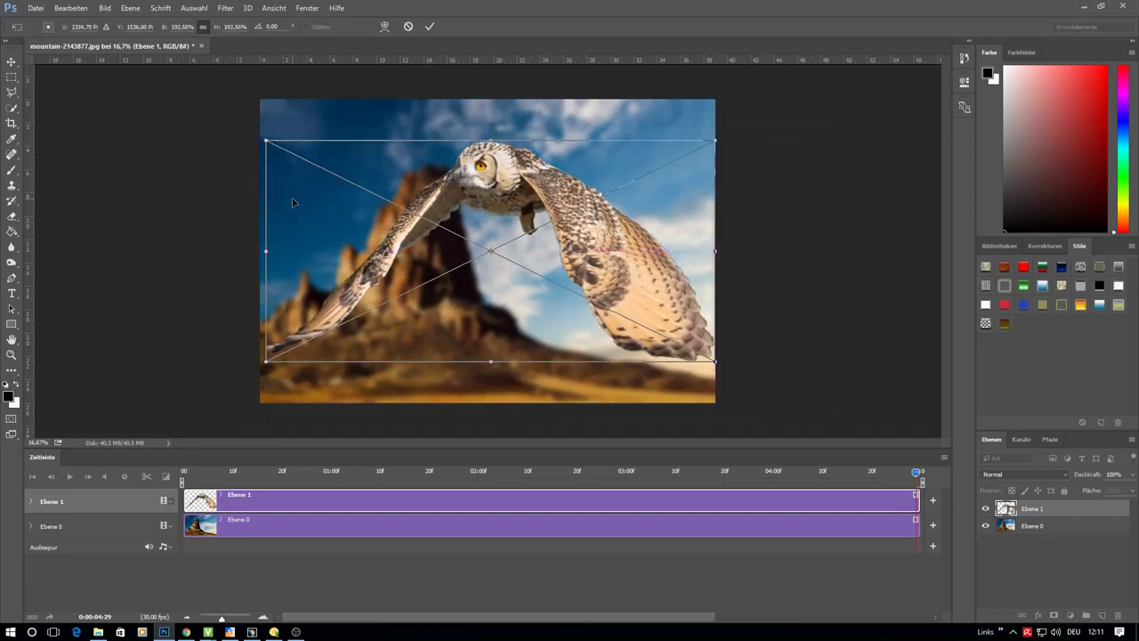
left_click(431, 28)
mouse_move(883, 474)
left_mouse_down()
mouse_move(164, 465)
mouse_move(253, 459)
mouse_move(180, 464)
left_mouse_up()
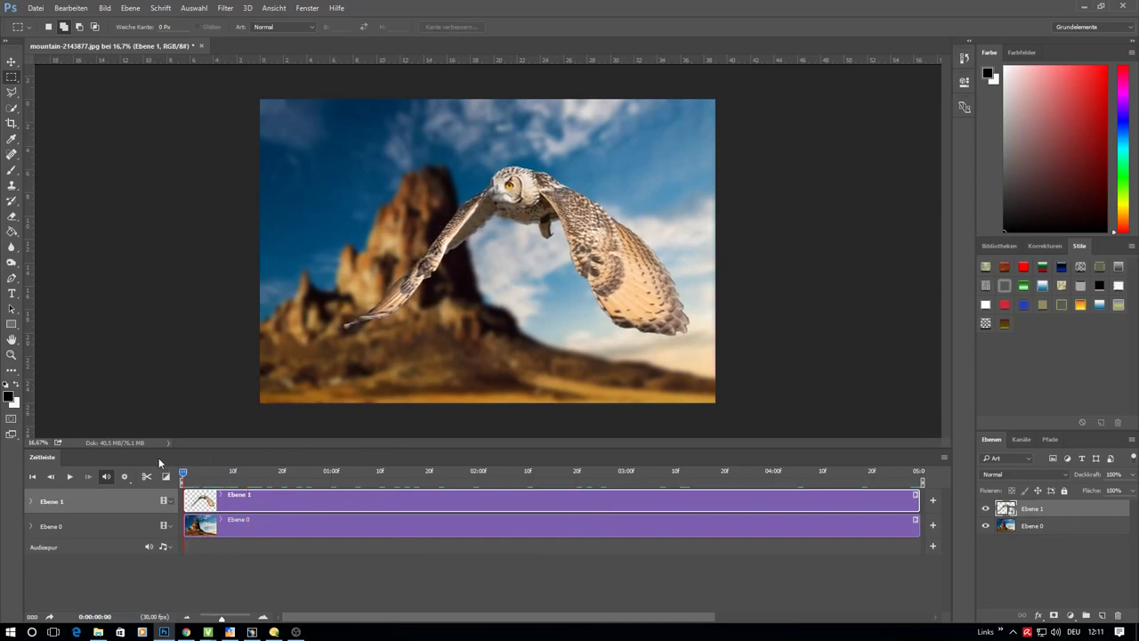
Give the mountain clip Ebene 0 a Zoom motion set to Auszoomen, then rewind to frame 0
left_click(213, 530)
right_click(880, 527)
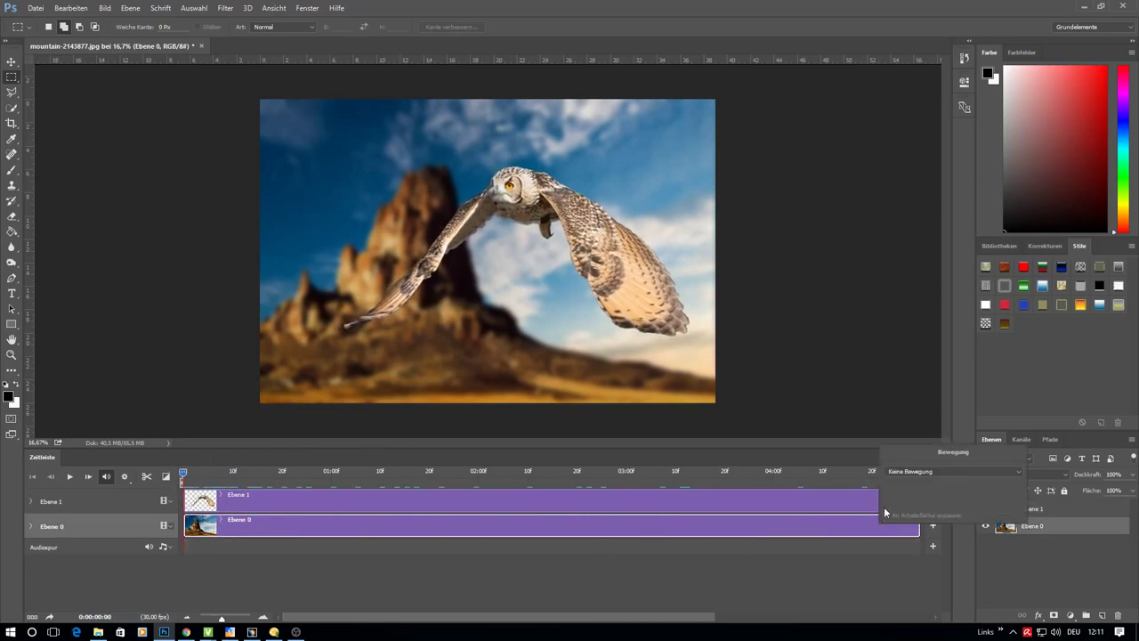
left_click(917, 472)
left_click(902, 514)
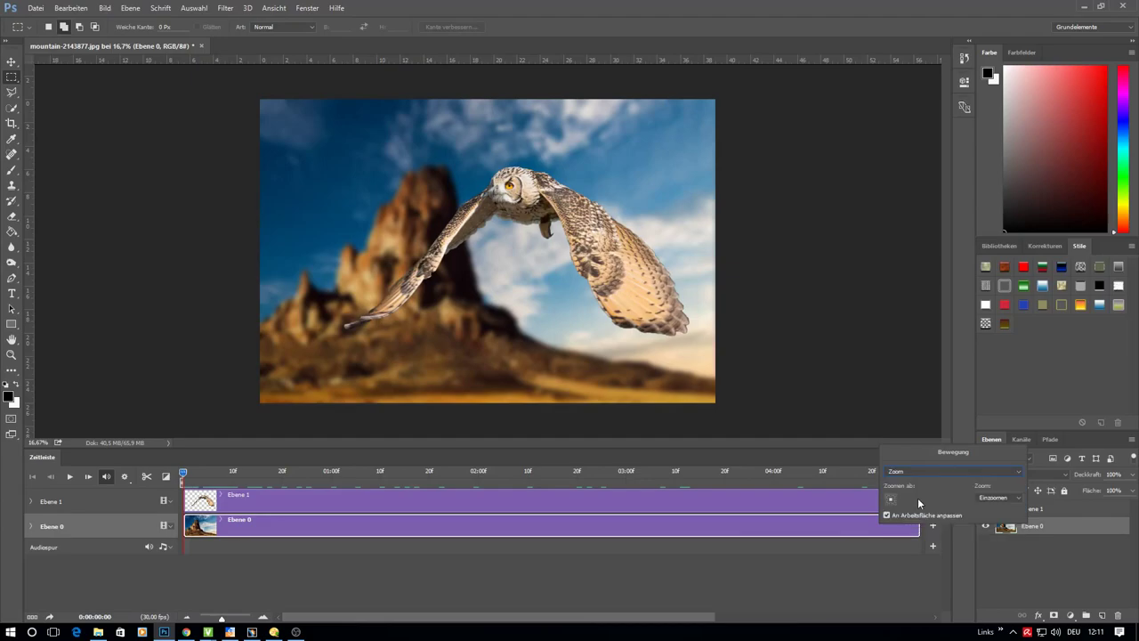
left_click(997, 498)
left_click(986, 516)
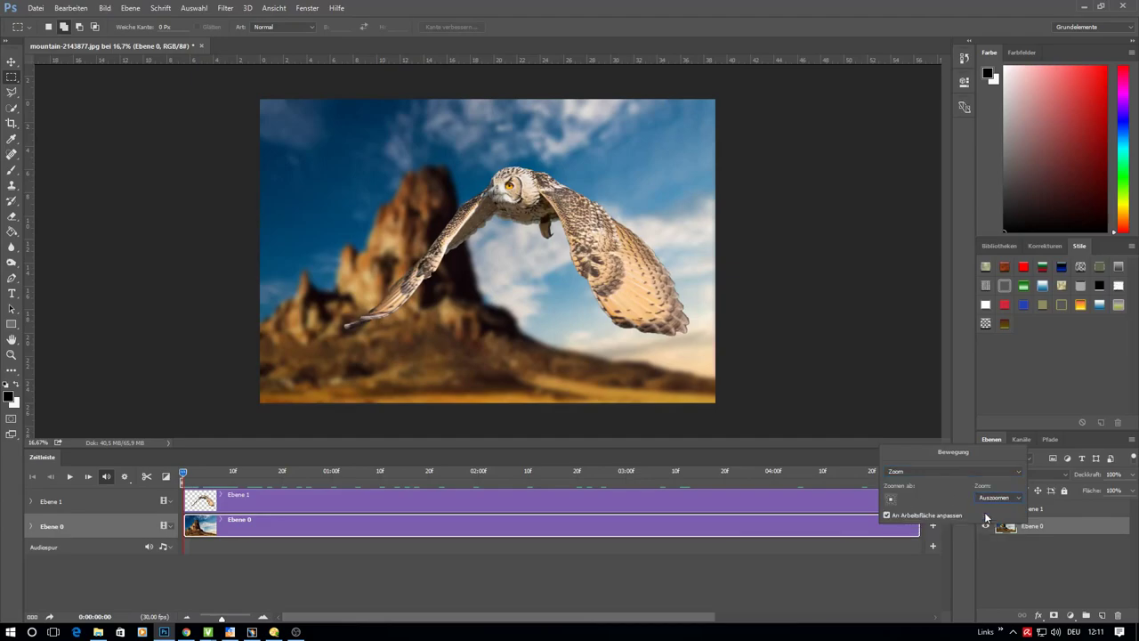
left_click(734, 529)
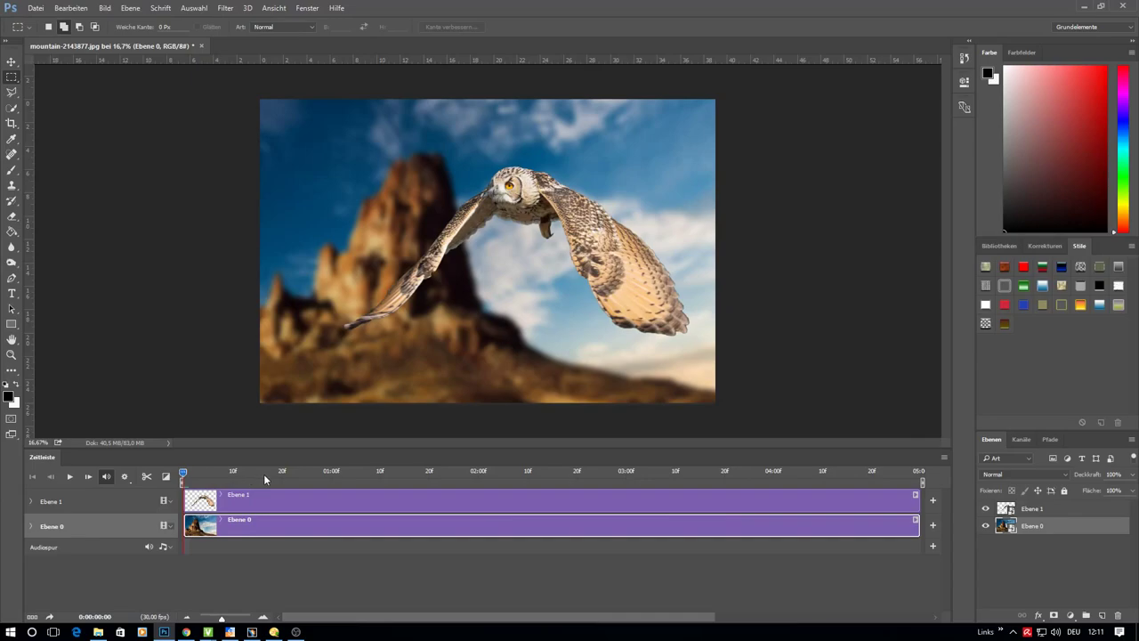
left_click_drag(264, 474, 719, 476)
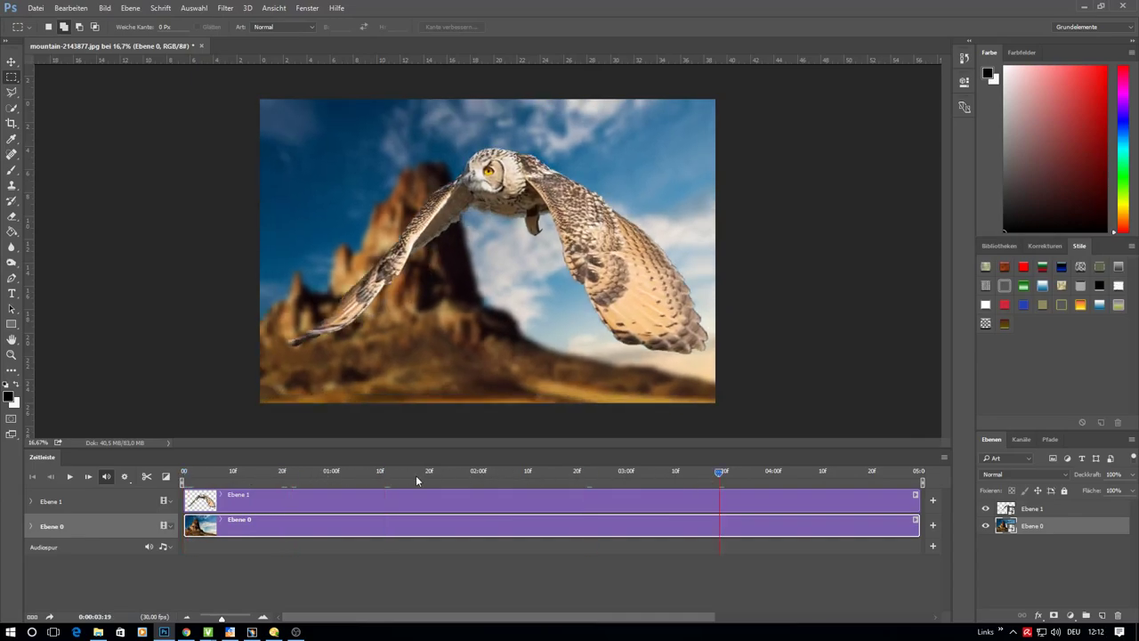
left_click_drag(416, 473, 182, 472)
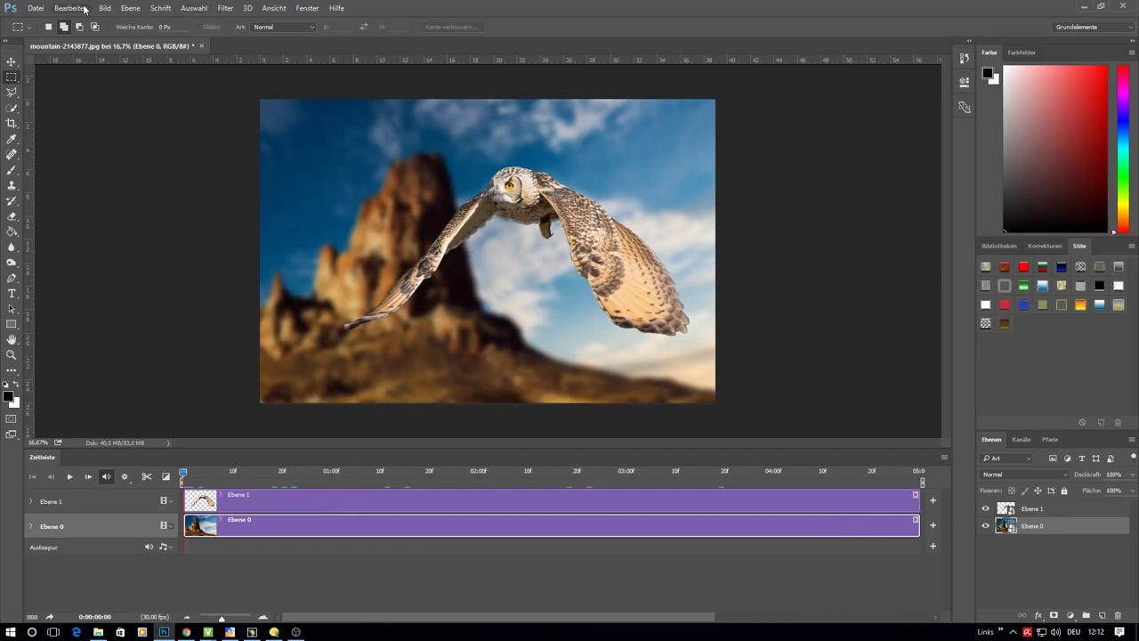
On the first frame, Free Transform the mountain background slightly larger than the canvas
left_click(84, 9)
mouse_move(85, 251)
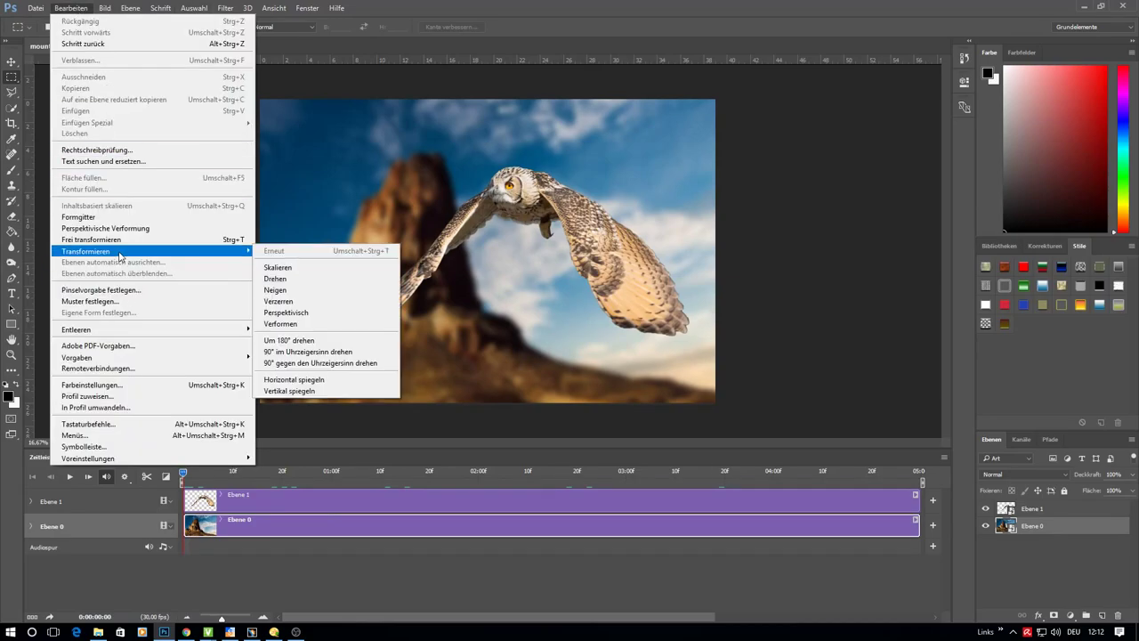
left_click(220, 240)
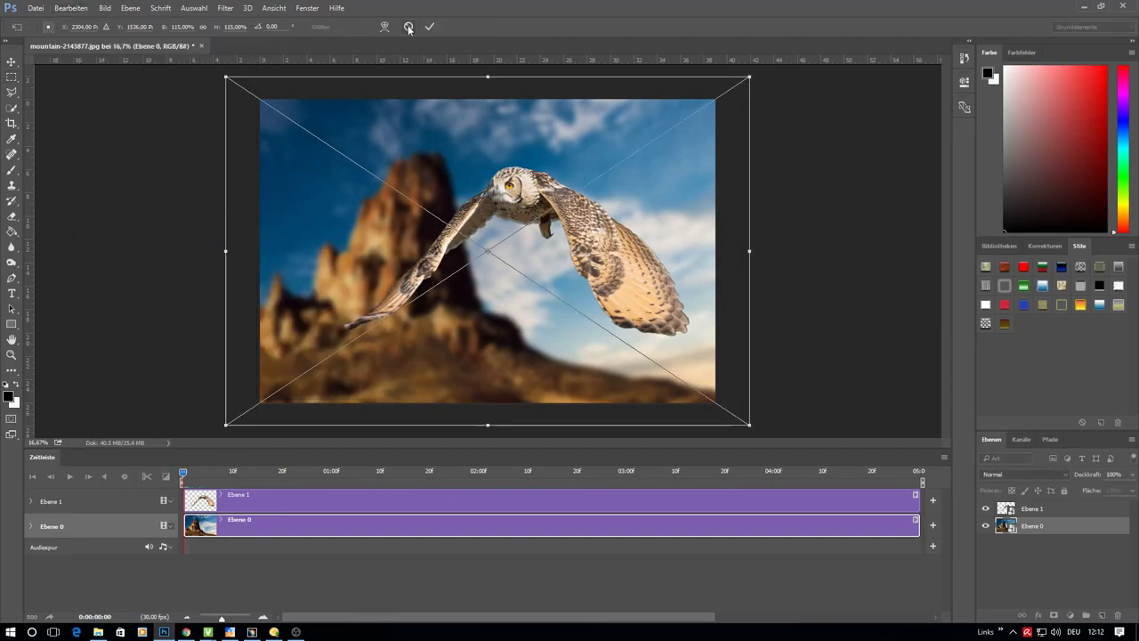
left_click_drag(226, 77, 256, 96)
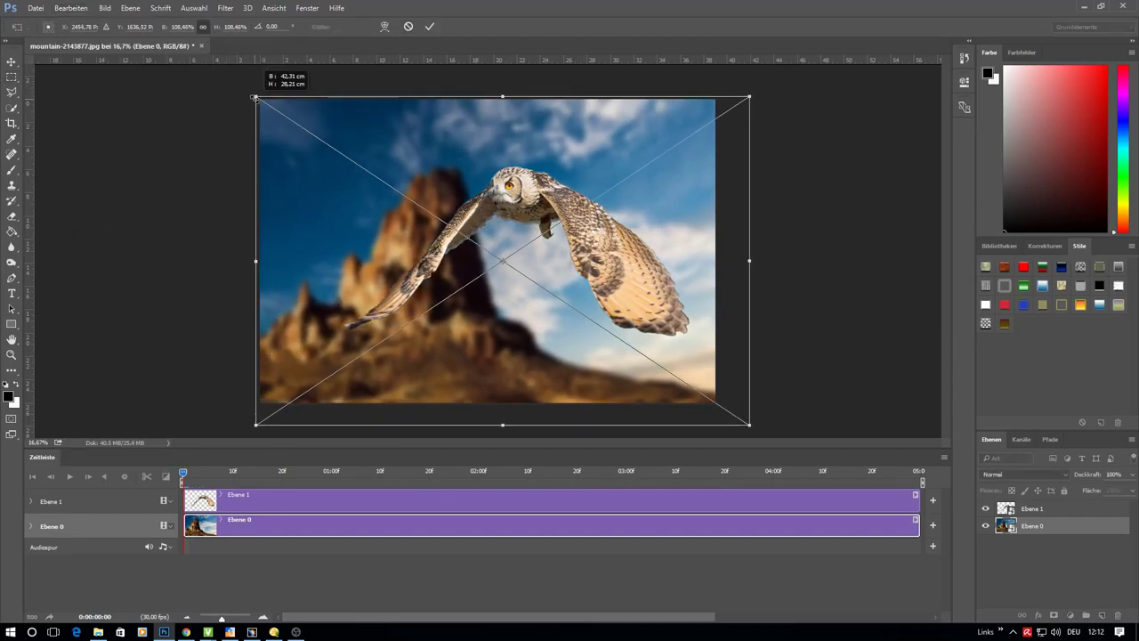
mouse_move(751, 425)
left_mouse_down()
mouse_move(744, 396)
mouse_move(759, 431)
left_mouse_up()
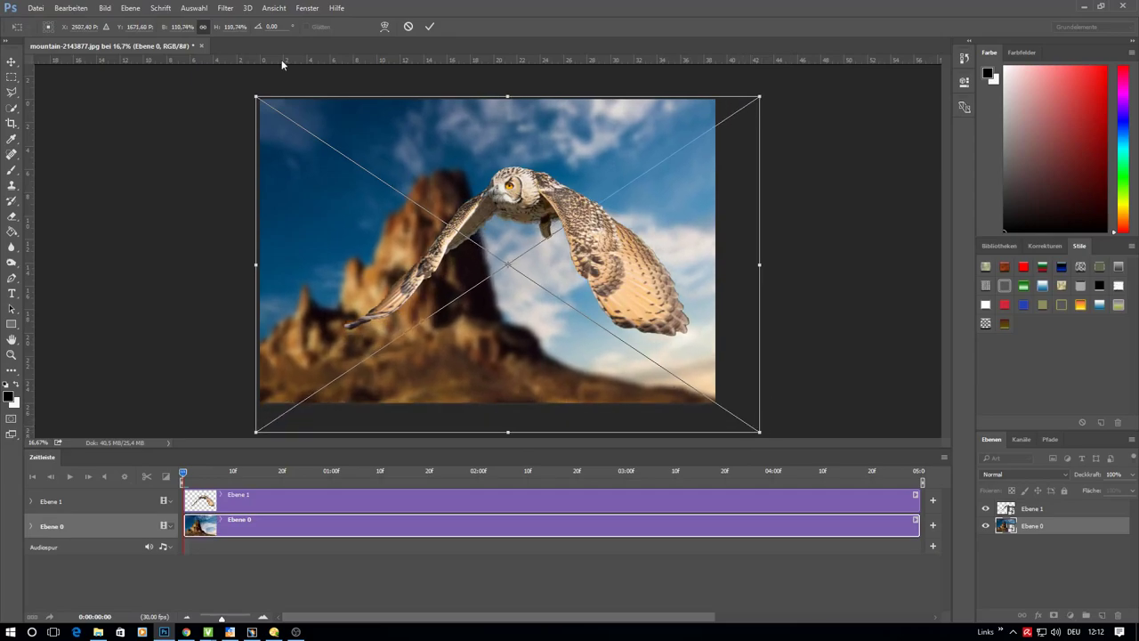
left_click_drag(256, 96, 228, 77)
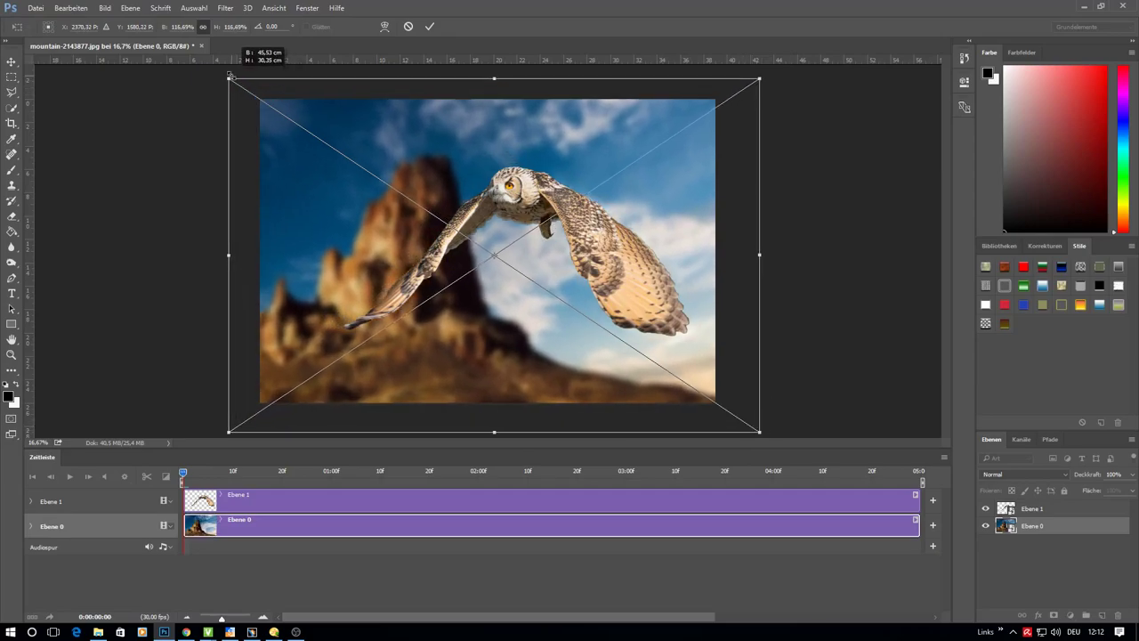
left_click(429, 26)
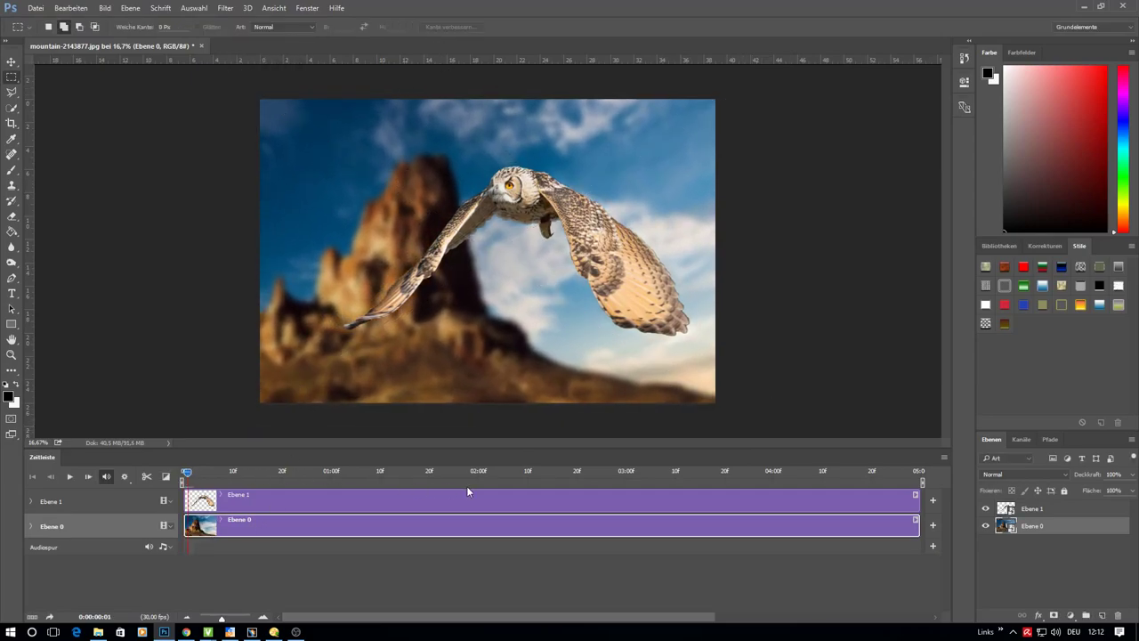
On the last frame, scale the mountain background up to about 102%
left_click_drag(184, 472, 917, 494)
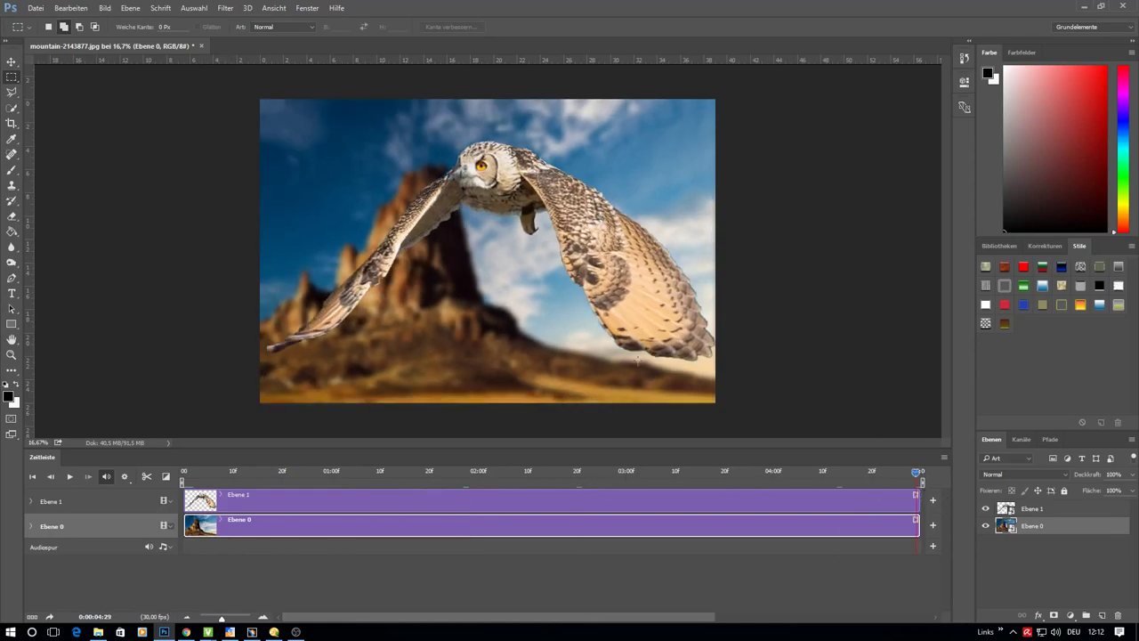
left_click(73, 8)
left_click(112, 242)
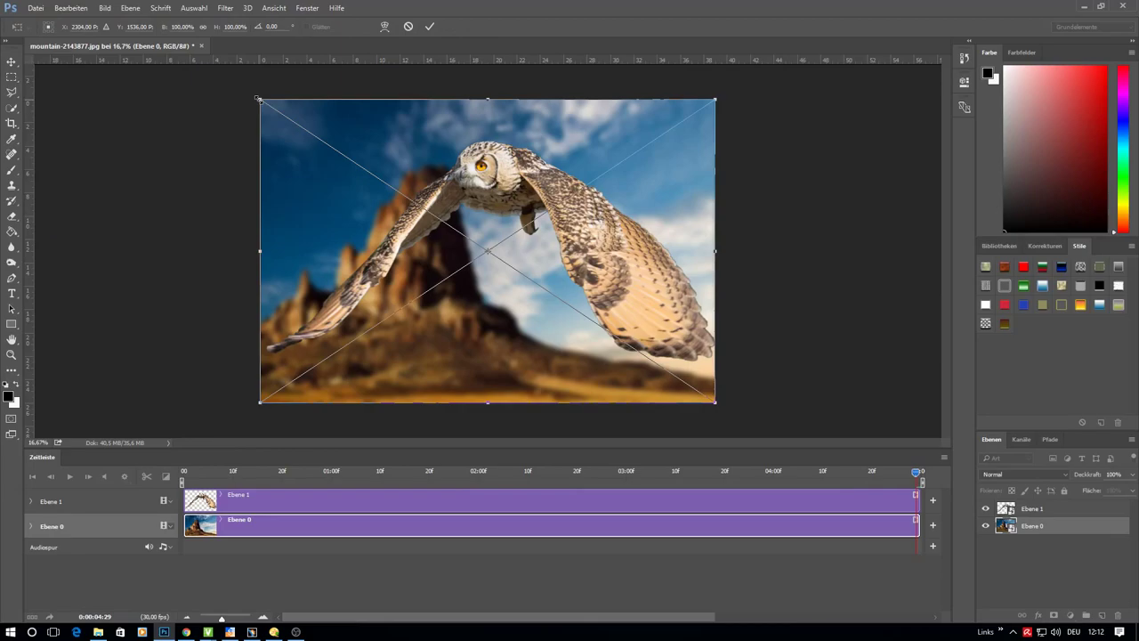
left_click_drag(258, 100, 252, 94)
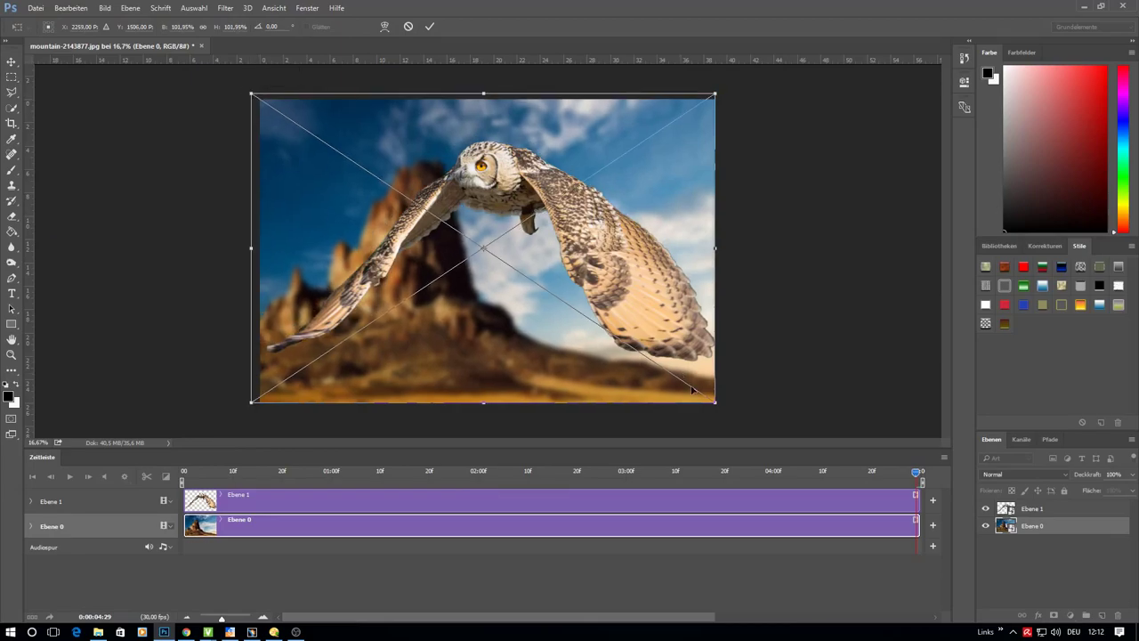
left_click_drag(716, 407, 721, 411)
left_click(429, 26)
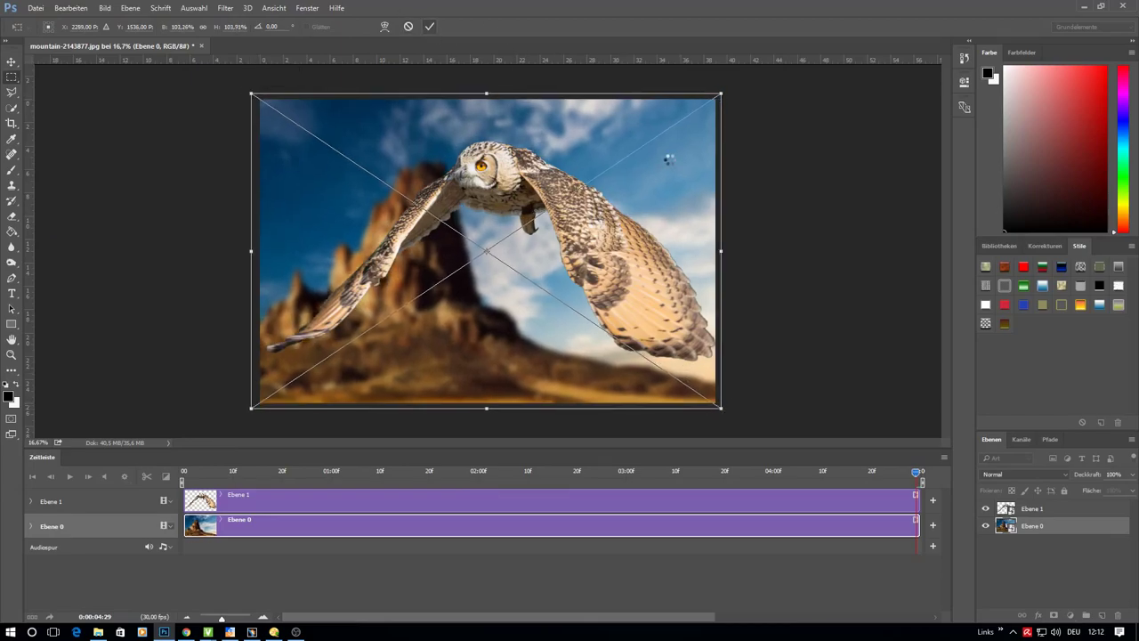
left_click_drag(917, 478, 215, 444)
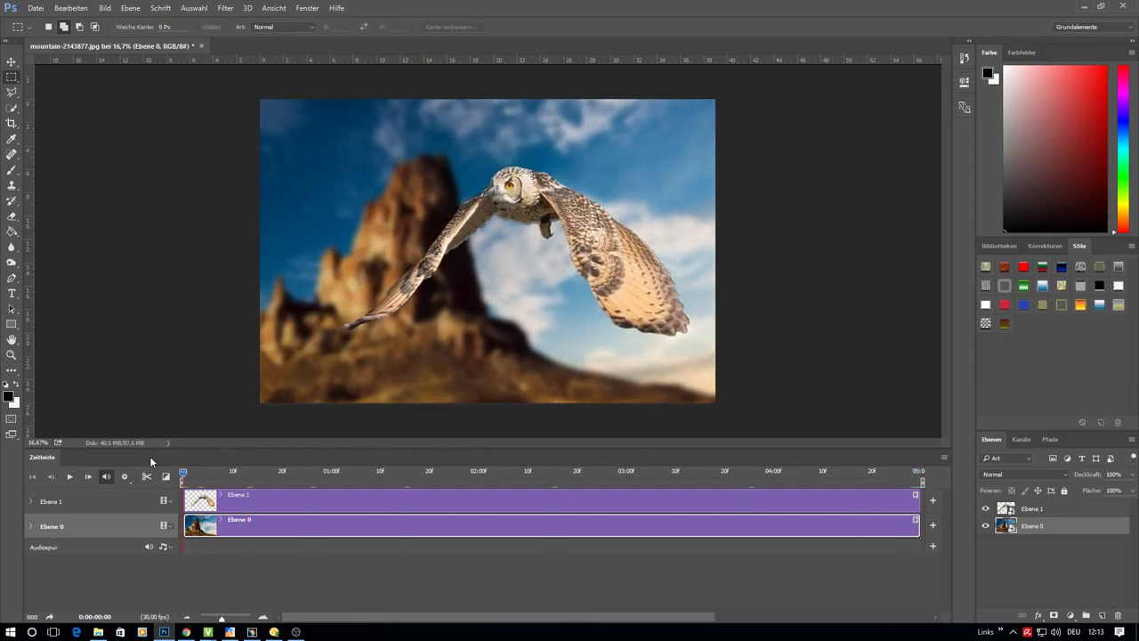
left_click(70, 476)
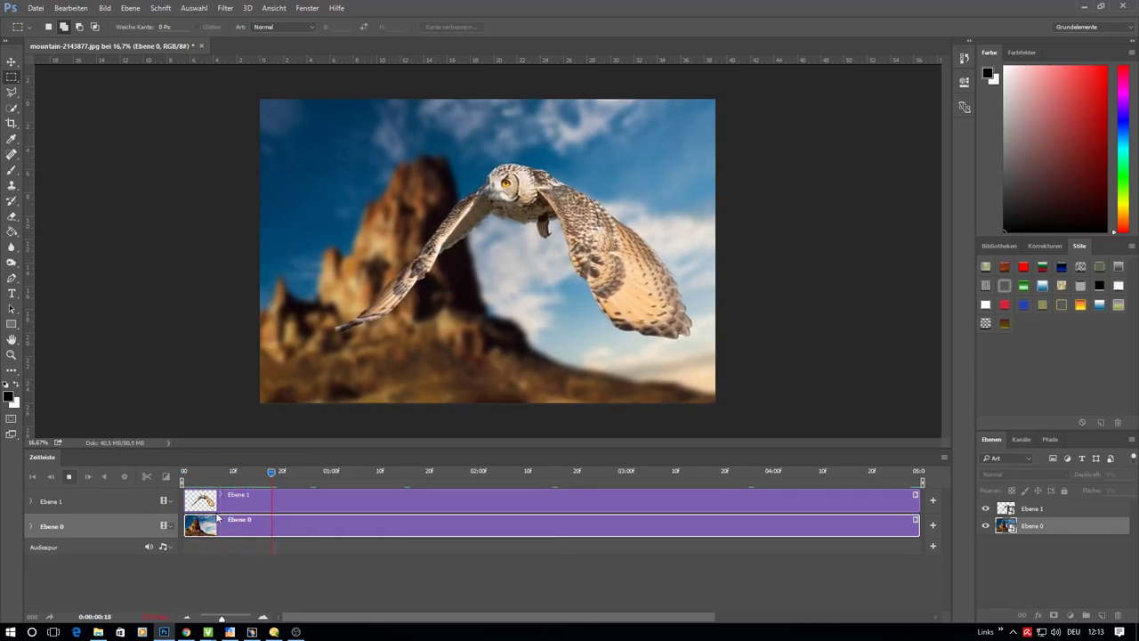
key("space")
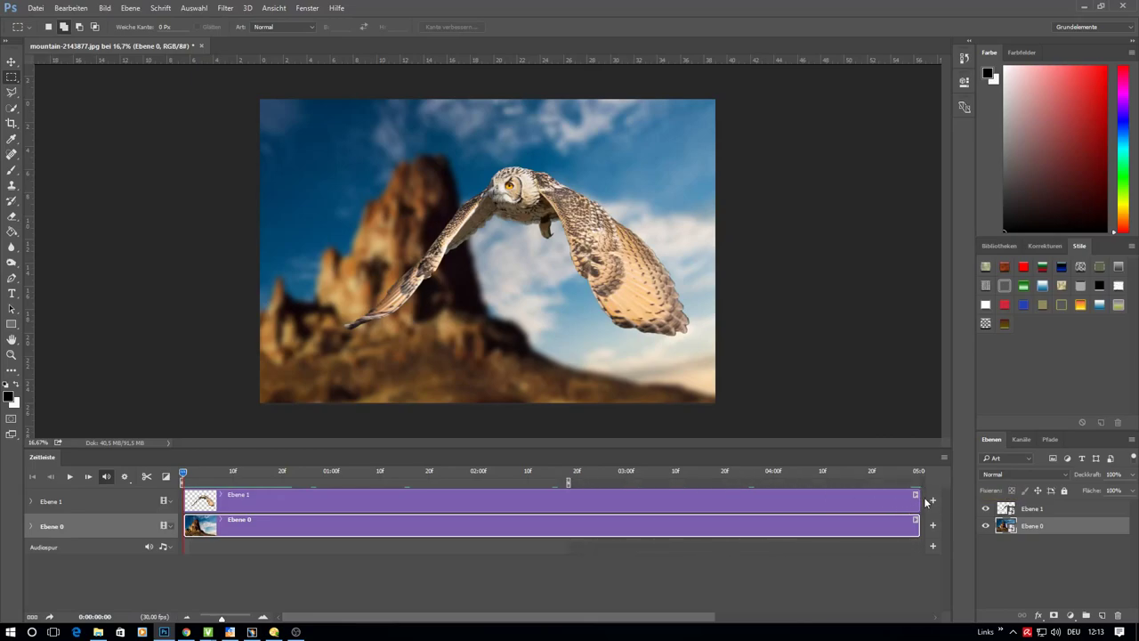
Trim both Ebene 1 and Ebene 0 clips to end at 02:18, then play at 50% resolution
left_click_drag(918, 500, 566, 500)
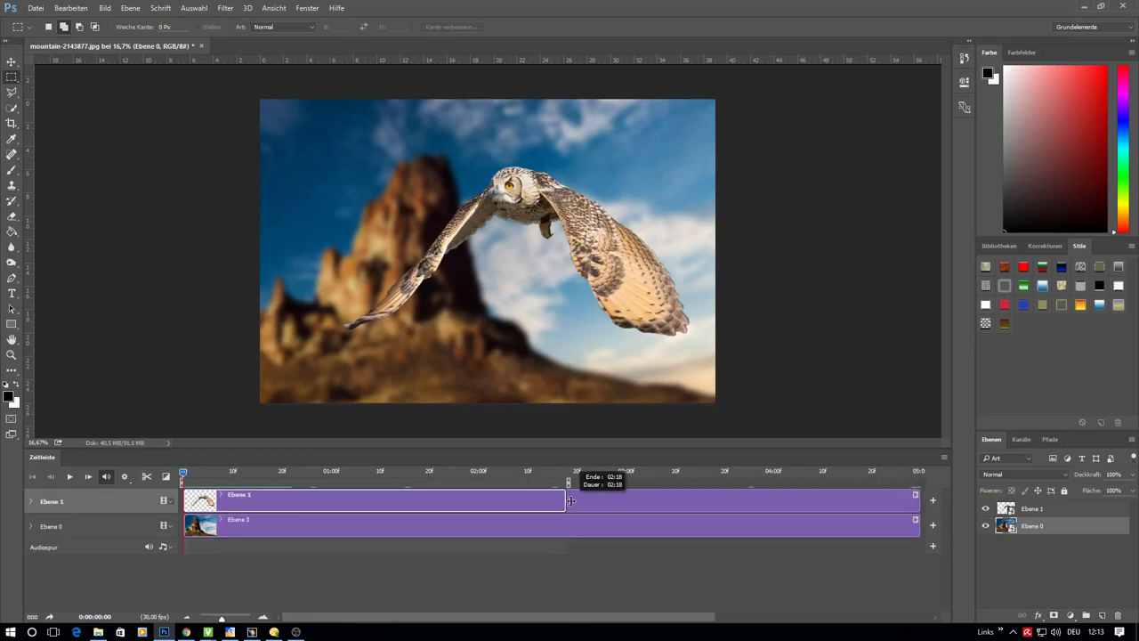
left_click_drag(920, 525, 566, 525)
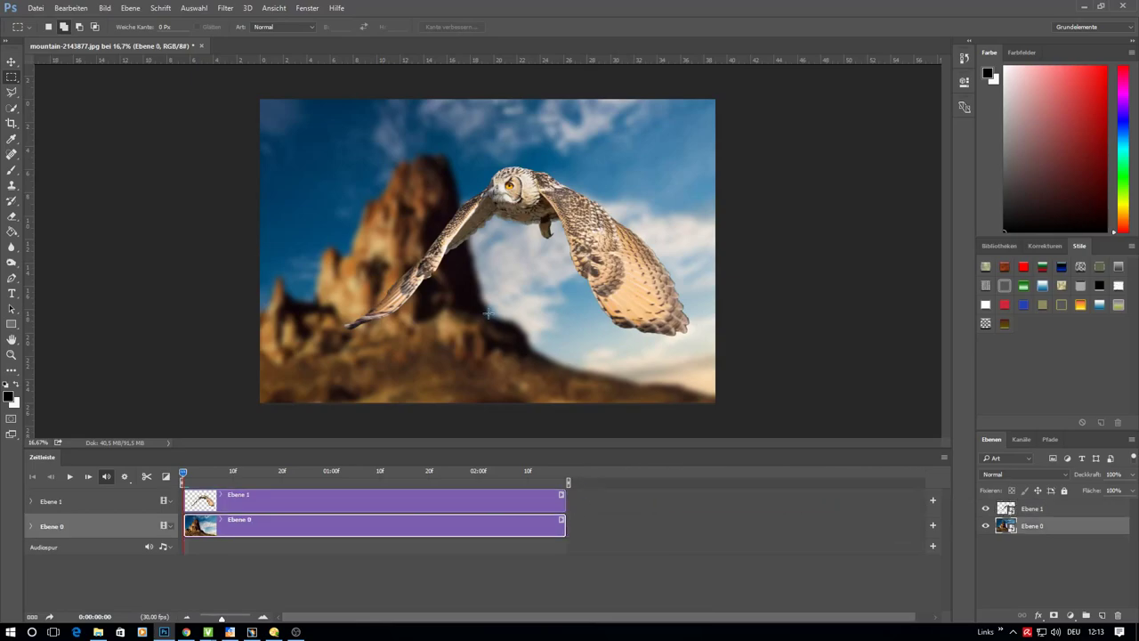
left_click(126, 478)
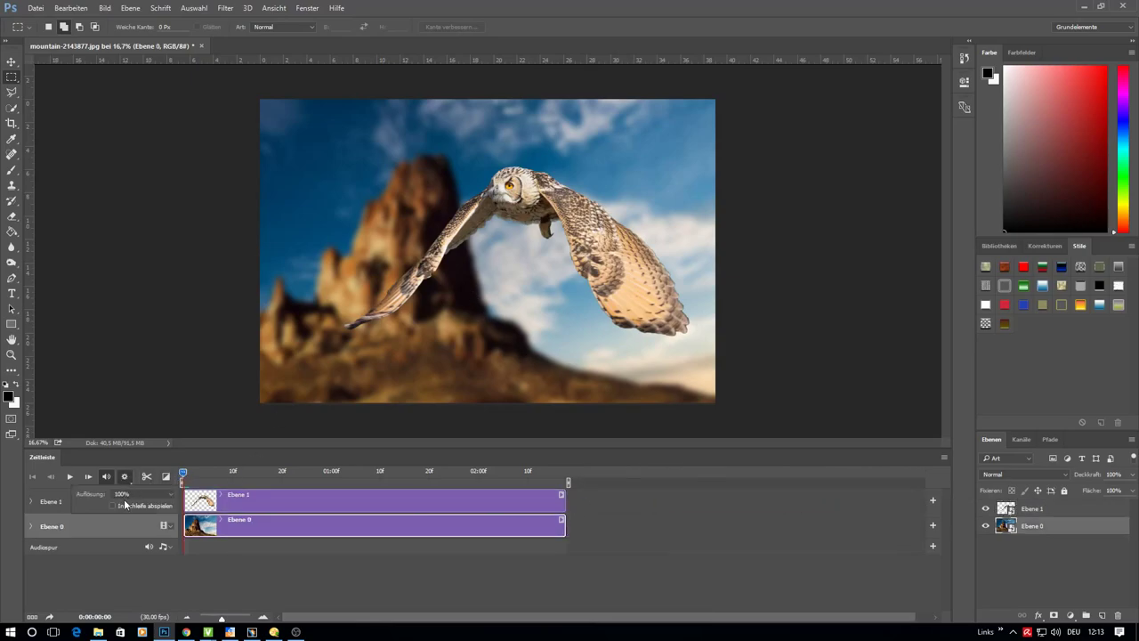
left_click(137, 495)
left_click(138, 511)
left_click(70, 477)
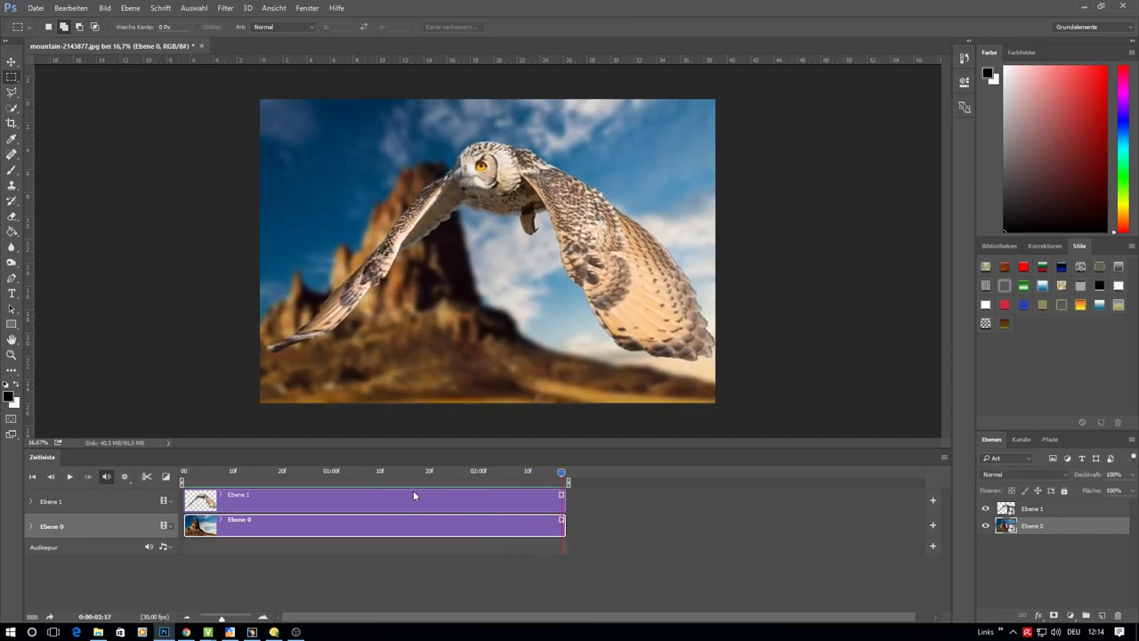
At the clip's end, Free Transform the owl layer Ebene 1 slightly lower in the frame
left_click_drag(563, 479, 573, 481)
left_click(1093, 508)
left_click(71, 8)
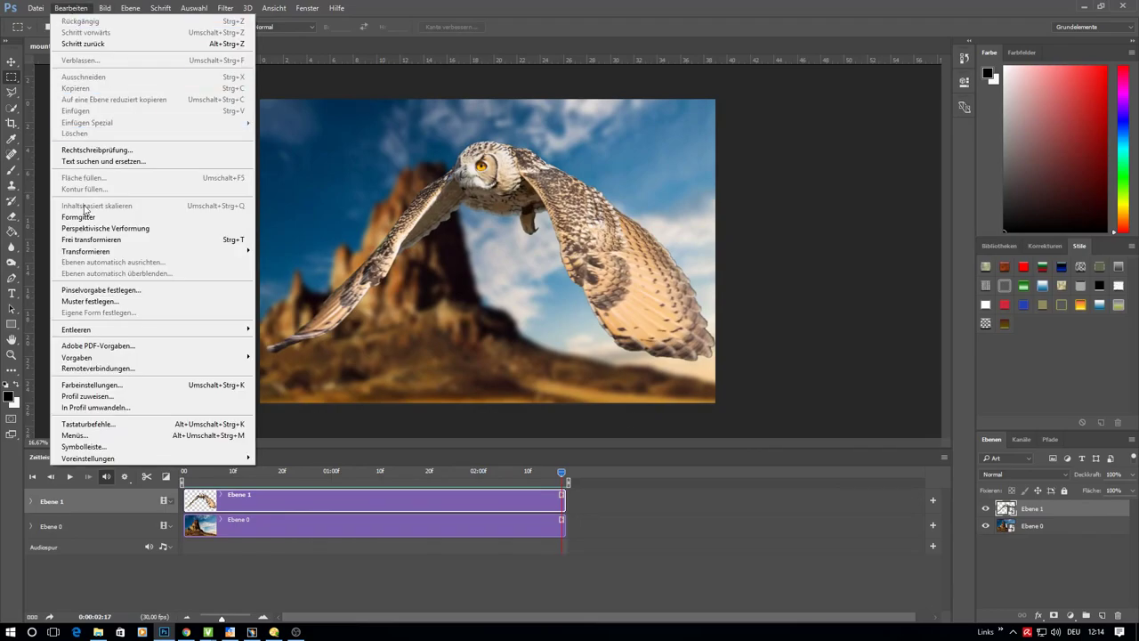
left_click(105, 240)
left_click_drag(496, 283, 495, 312)
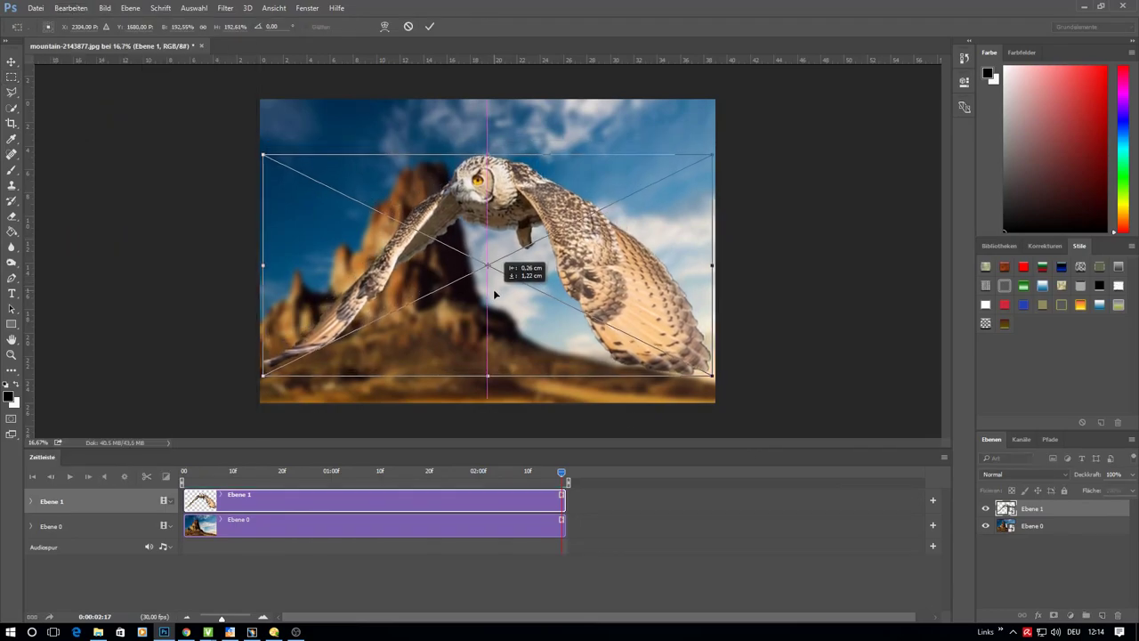
left_click(432, 28)
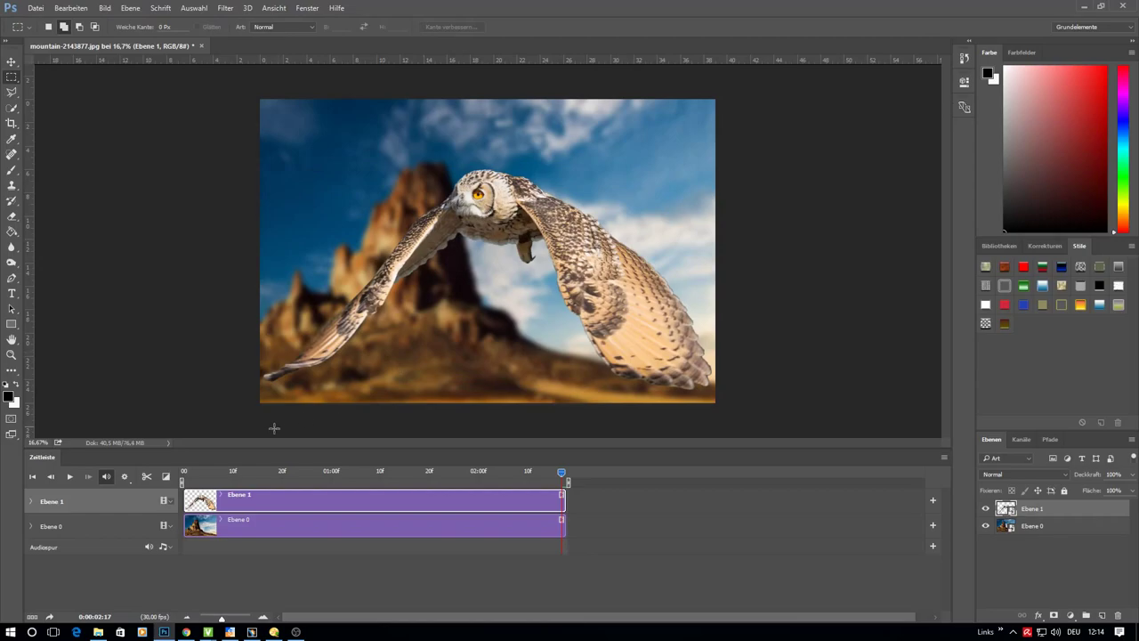
Play the animation, keeping playback resolution at 50%
key("space")
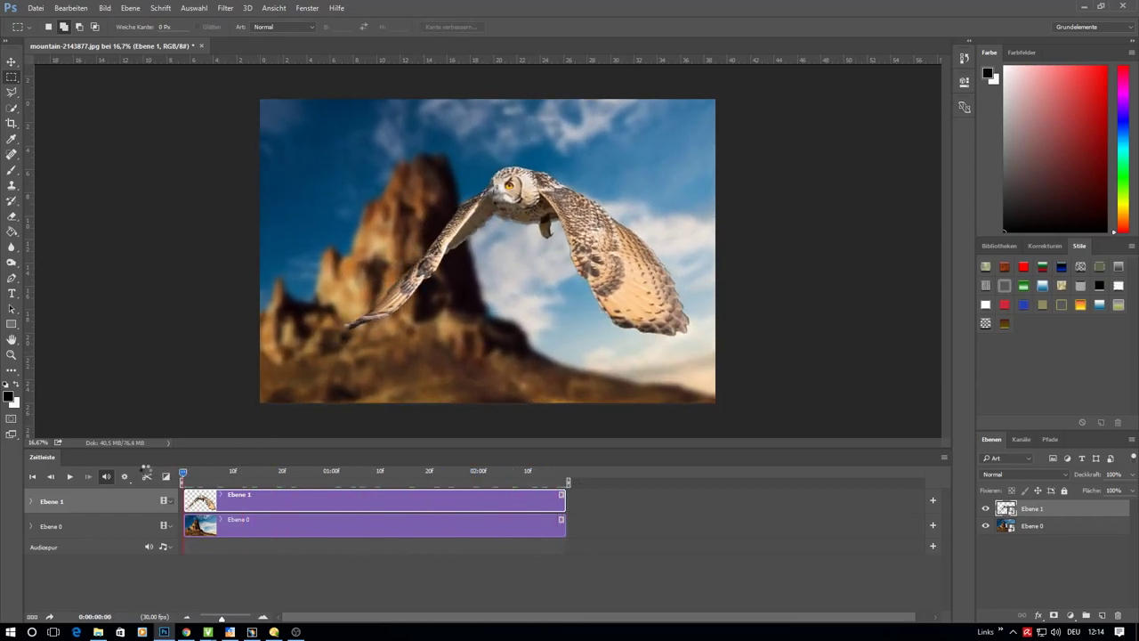
left_click(125, 477)
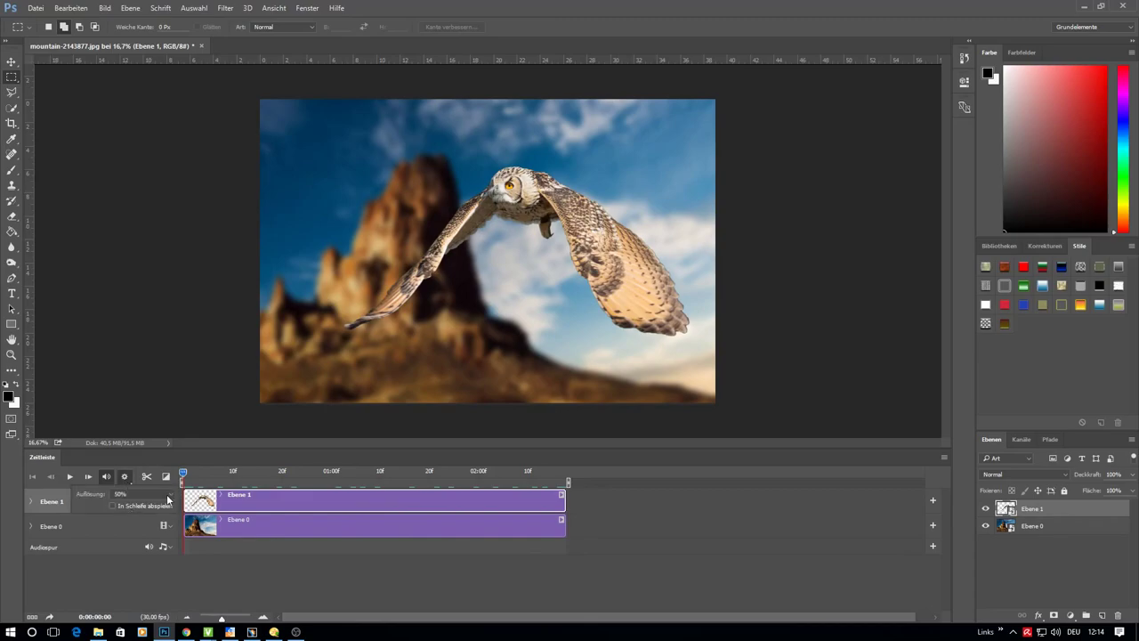
left_click(168, 497)
left_click(138, 490)
left_click(97, 525)
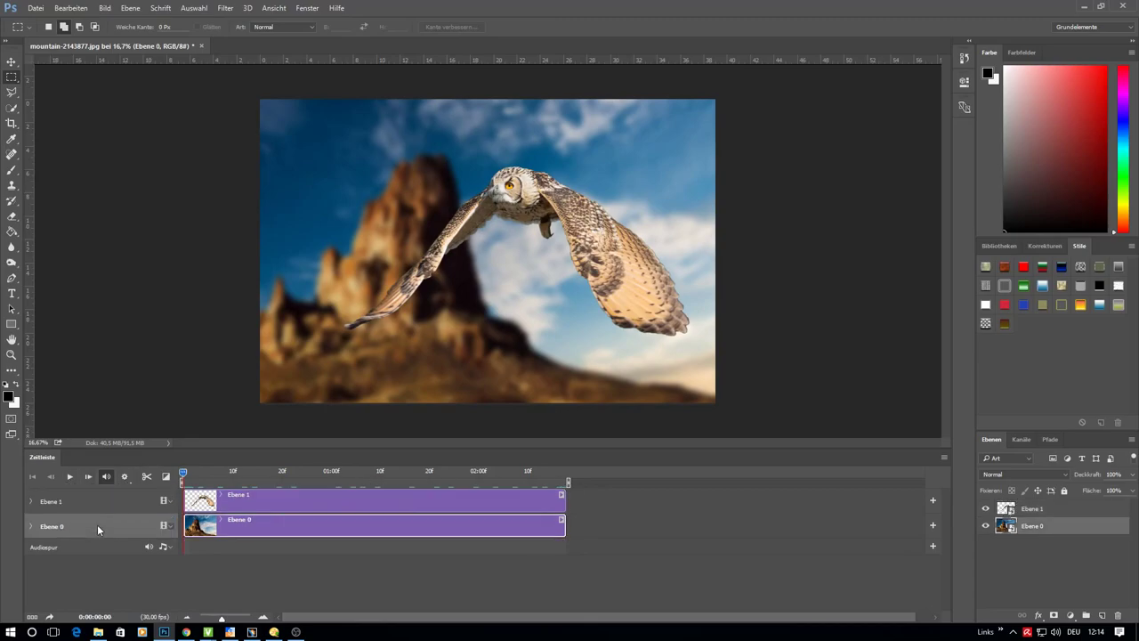
left_click(148, 477)
left_click_drag(189, 478, 345, 477)
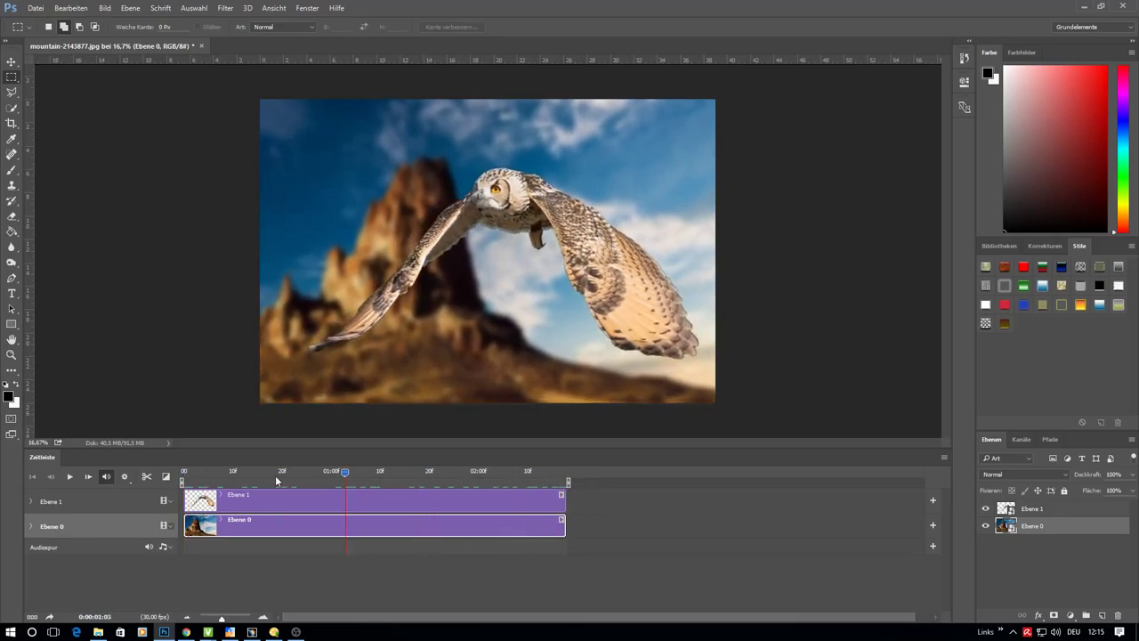
key("space")
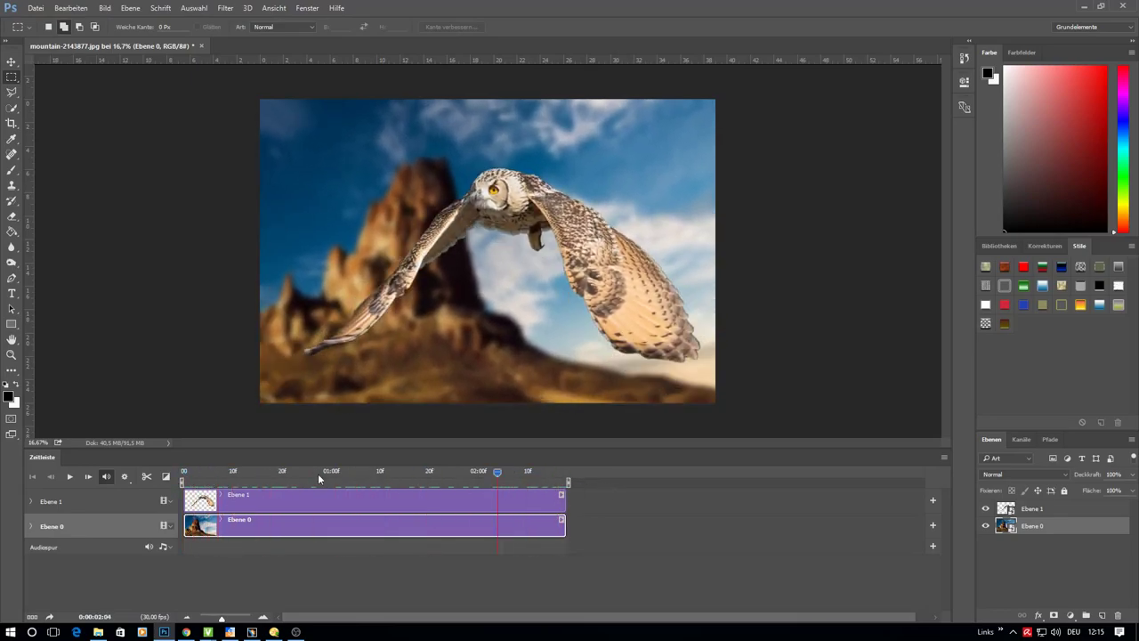
left_click_drag(563, 500, 443, 500)
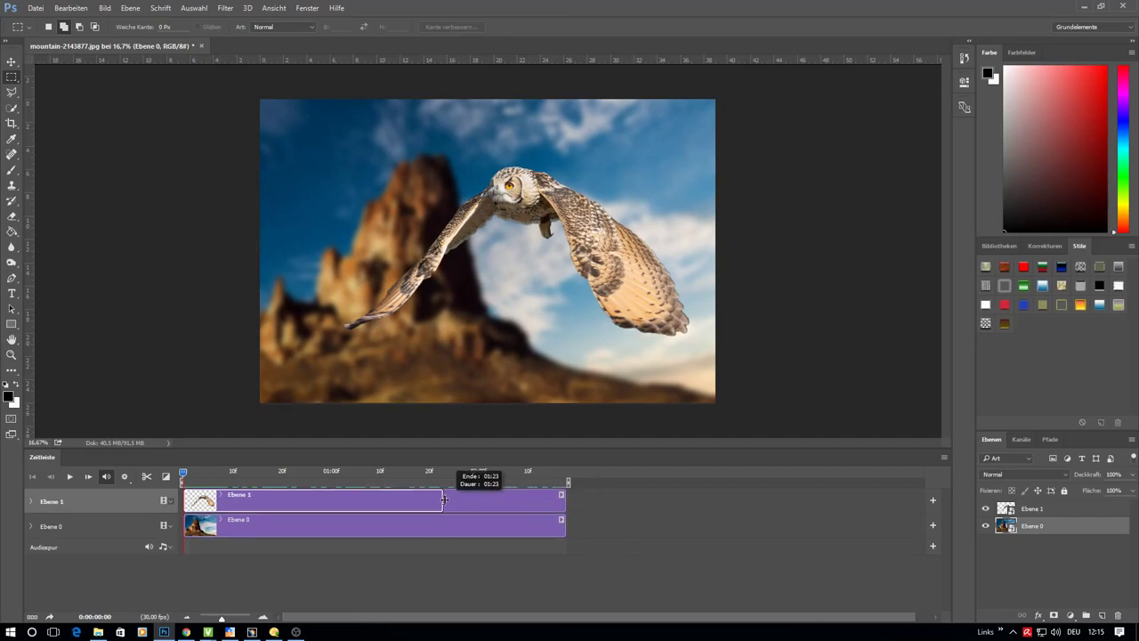
left_click_drag(563, 525, 442, 525)
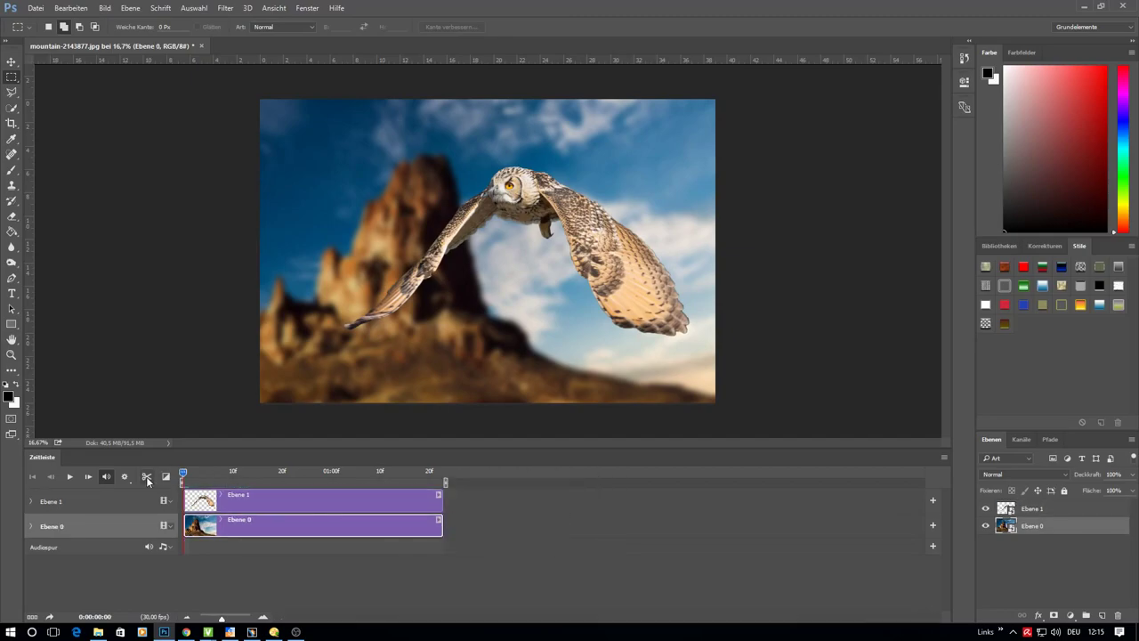
left_click(101, 479)
left_click(88, 478)
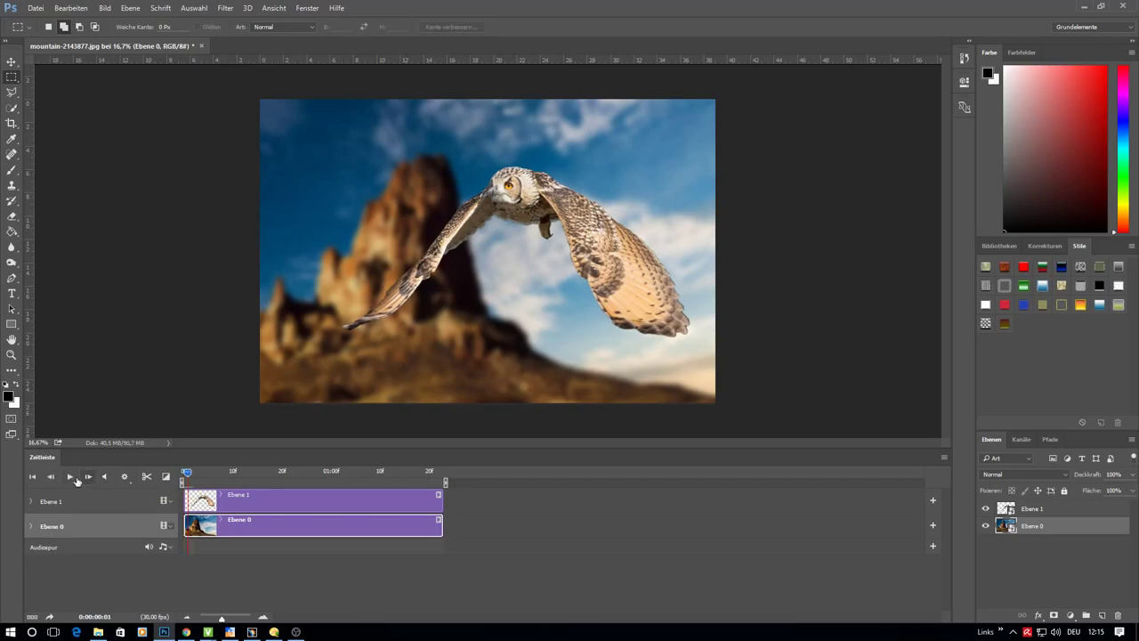
left_click(70, 477)
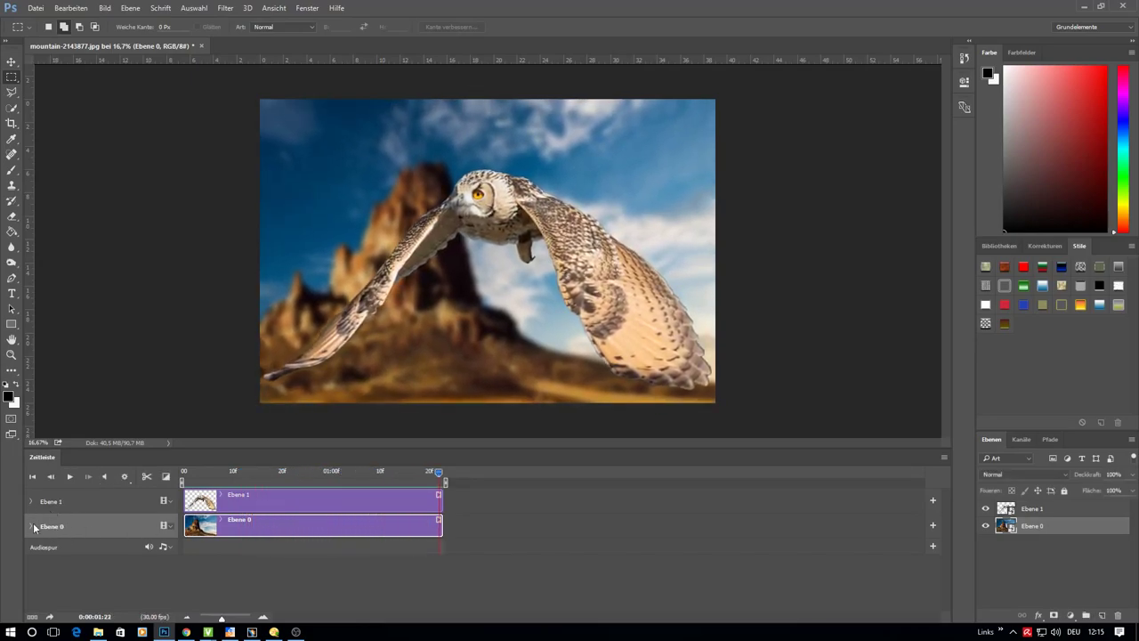
left_click(70, 477)
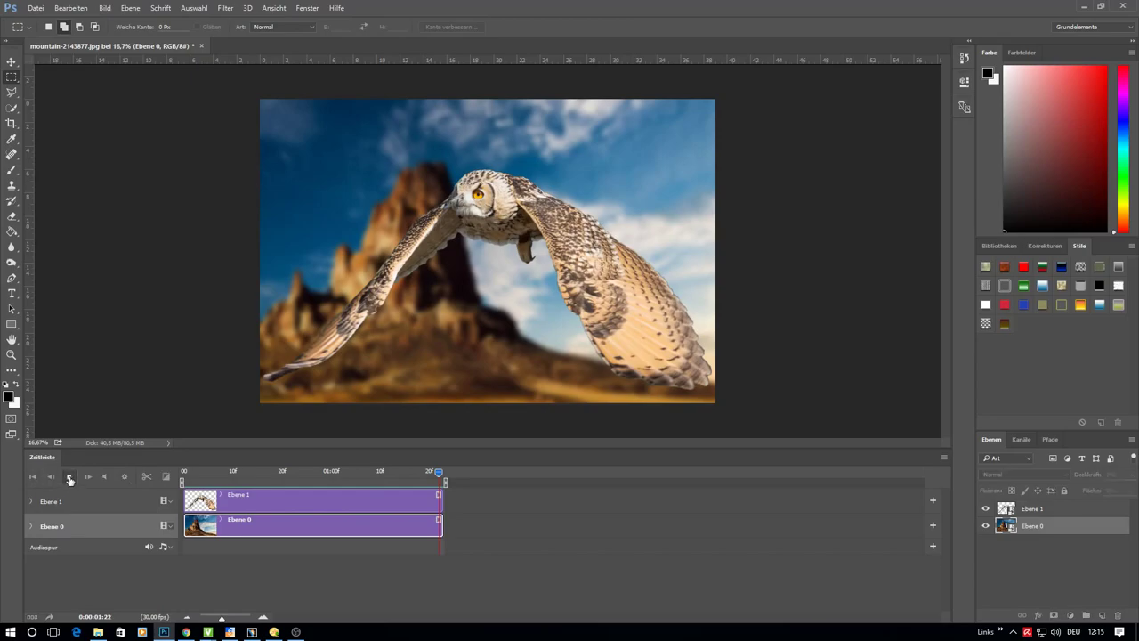
left_click(70, 477)
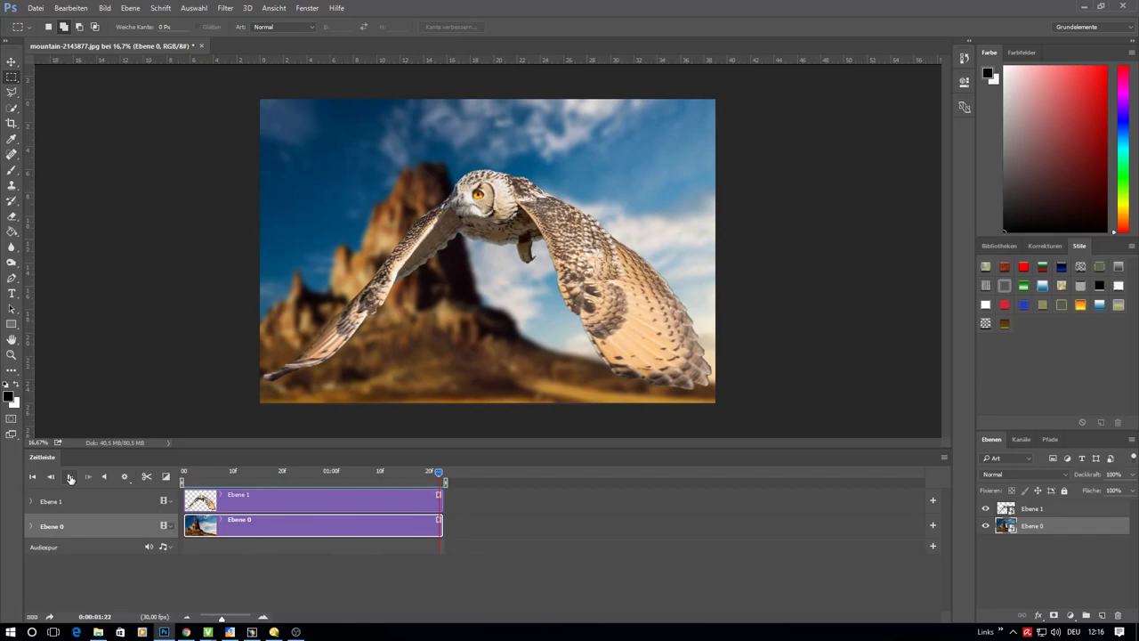
Test ending the Ebene 1 clip early, then extend it back to 01:23 and replay
left_click_drag(441, 498, 304, 498)
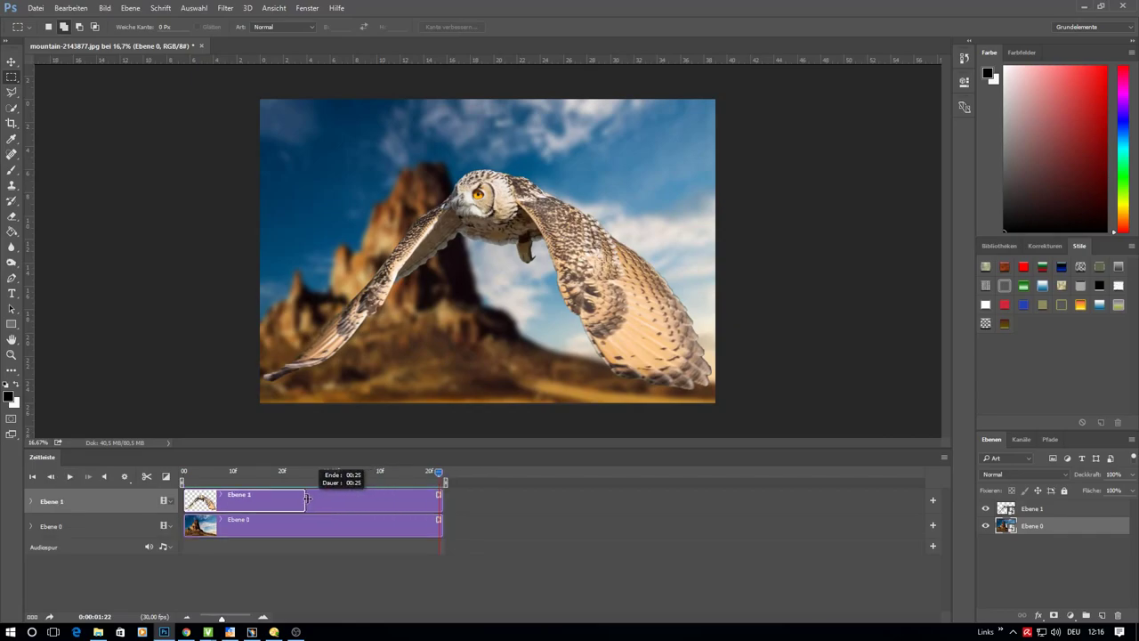
left_click(70, 478)
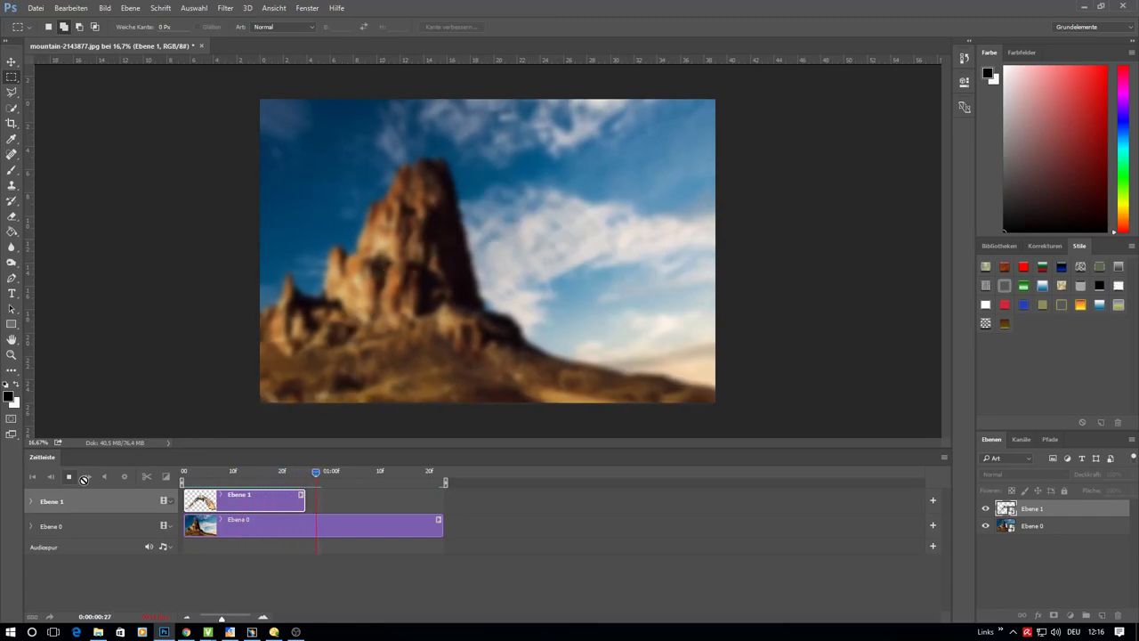
left_click_drag(305, 500, 441, 500)
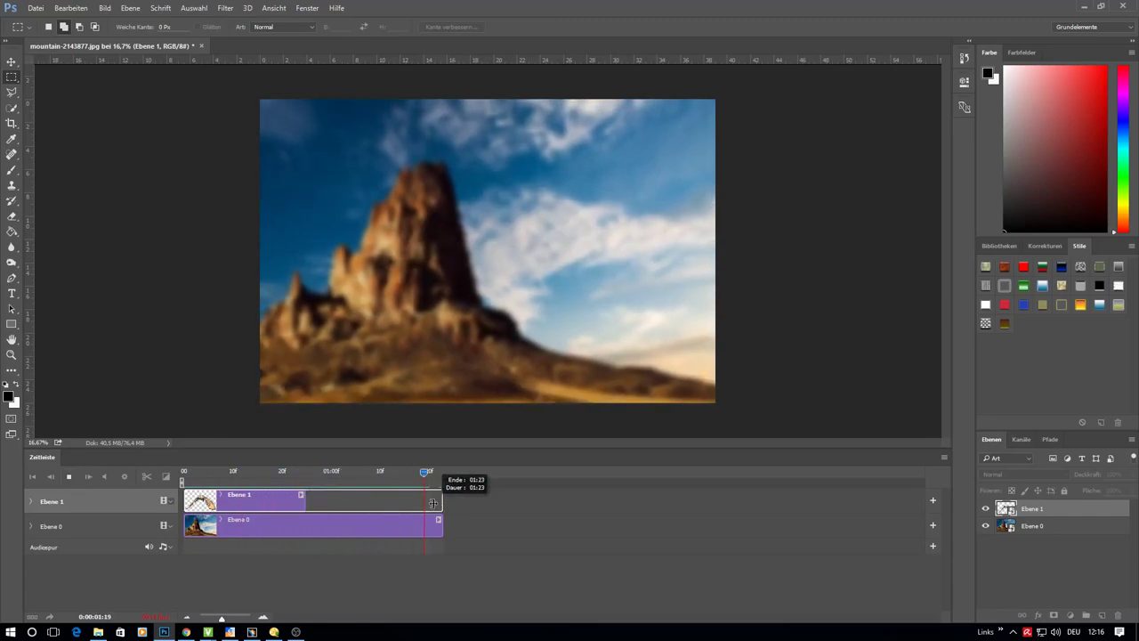
left_click(70, 477)
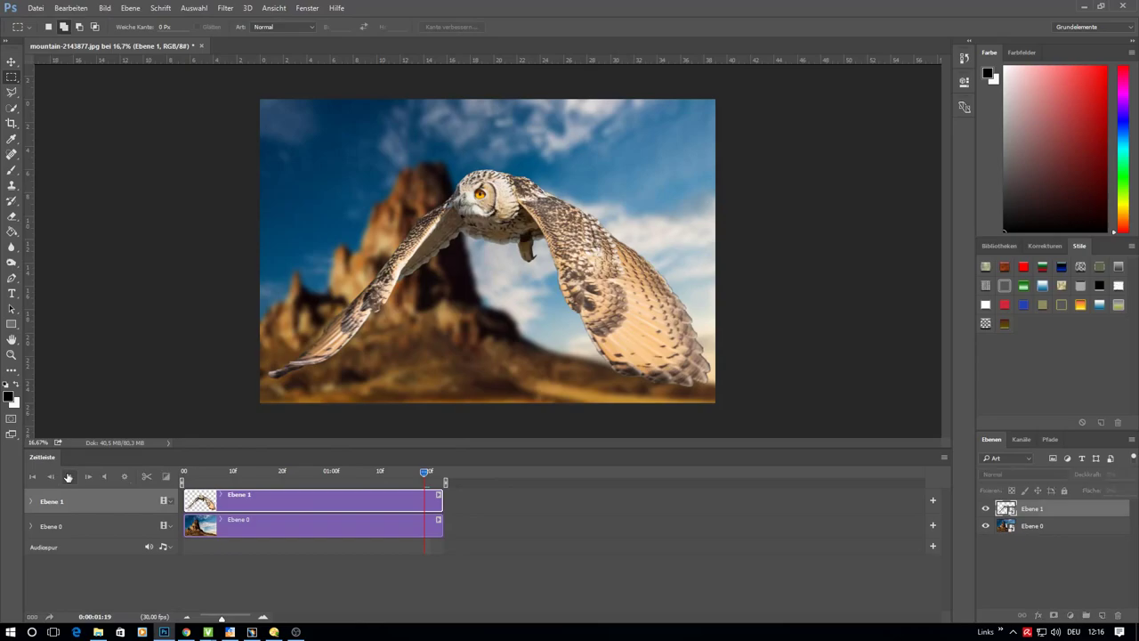
left_click(70, 477)
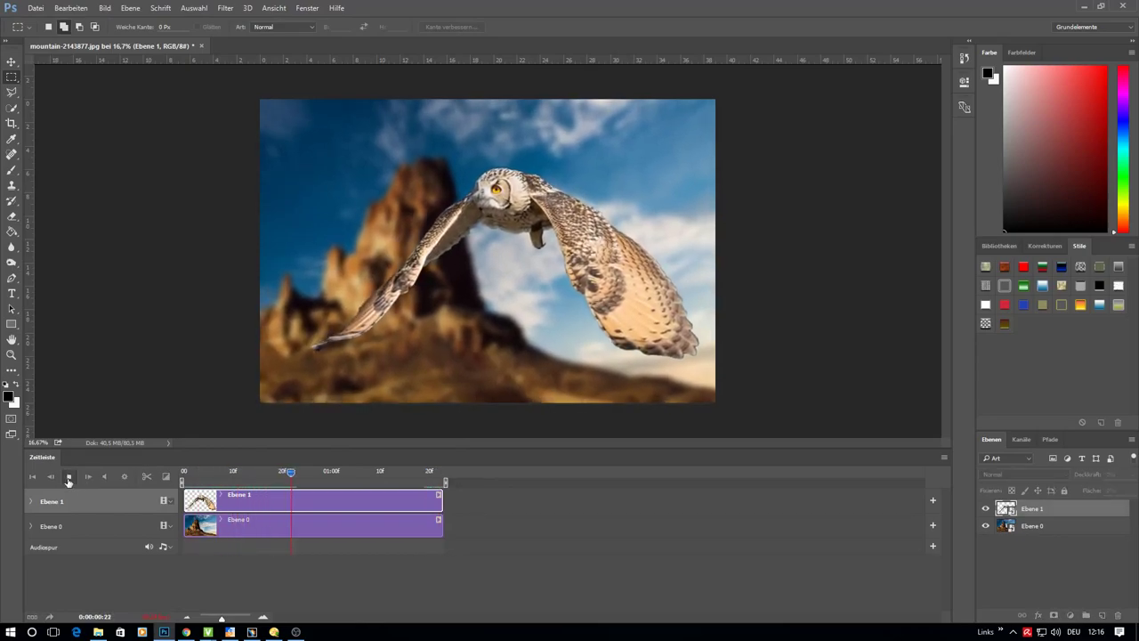
left_click(68, 477)
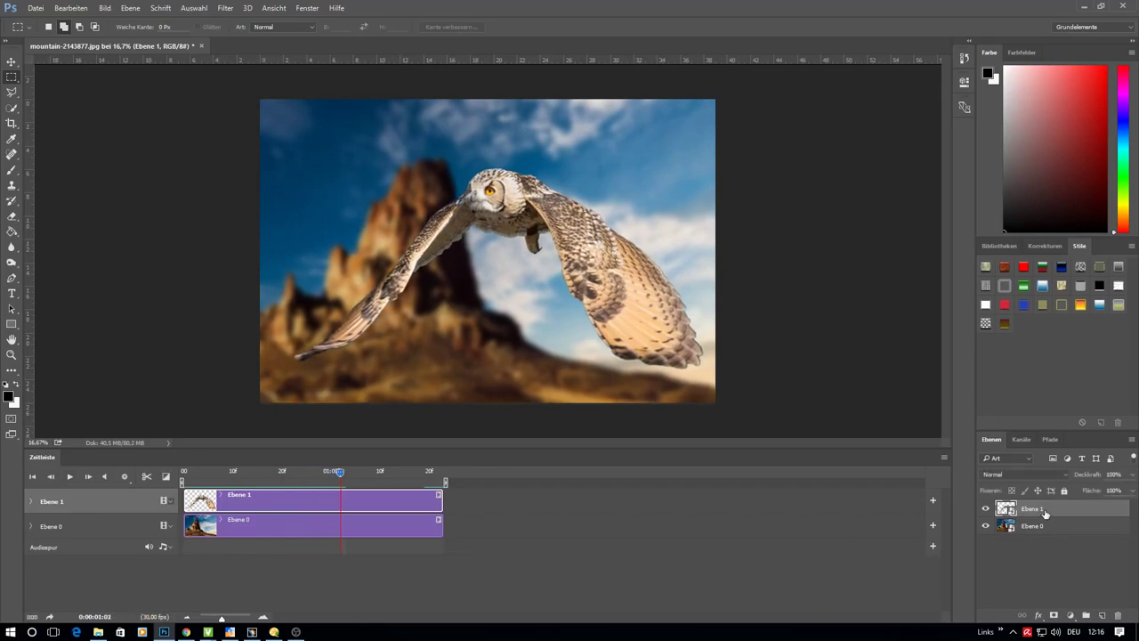
left_click(72, 8)
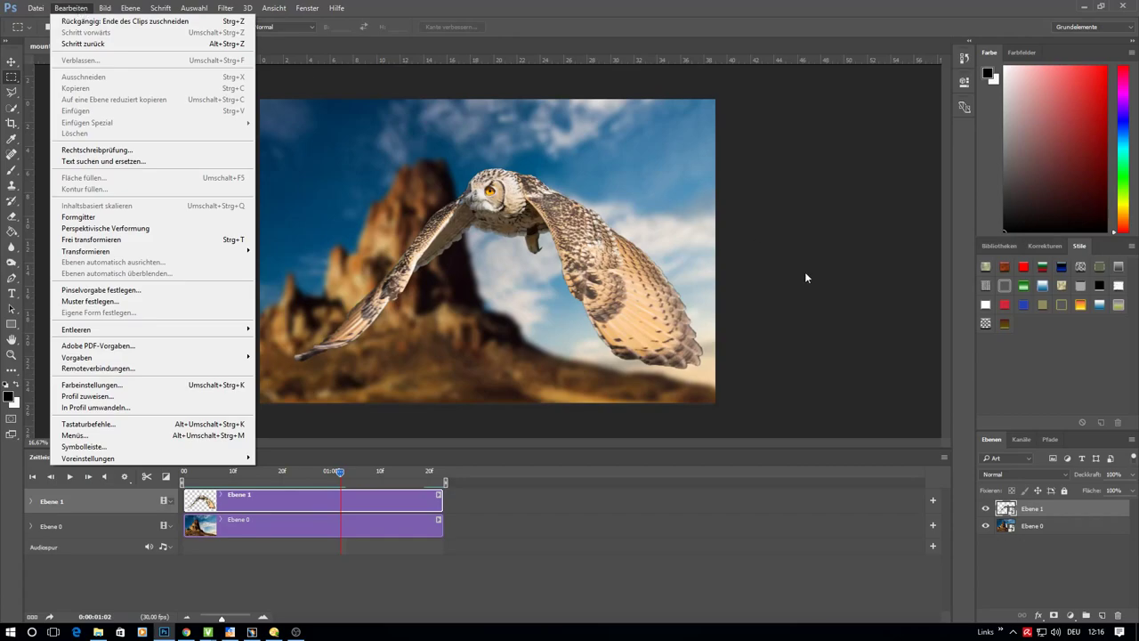
Set the owl clip Ebene 1's motion to Keine Bewegung and scrub to check
left_click(590, 432)
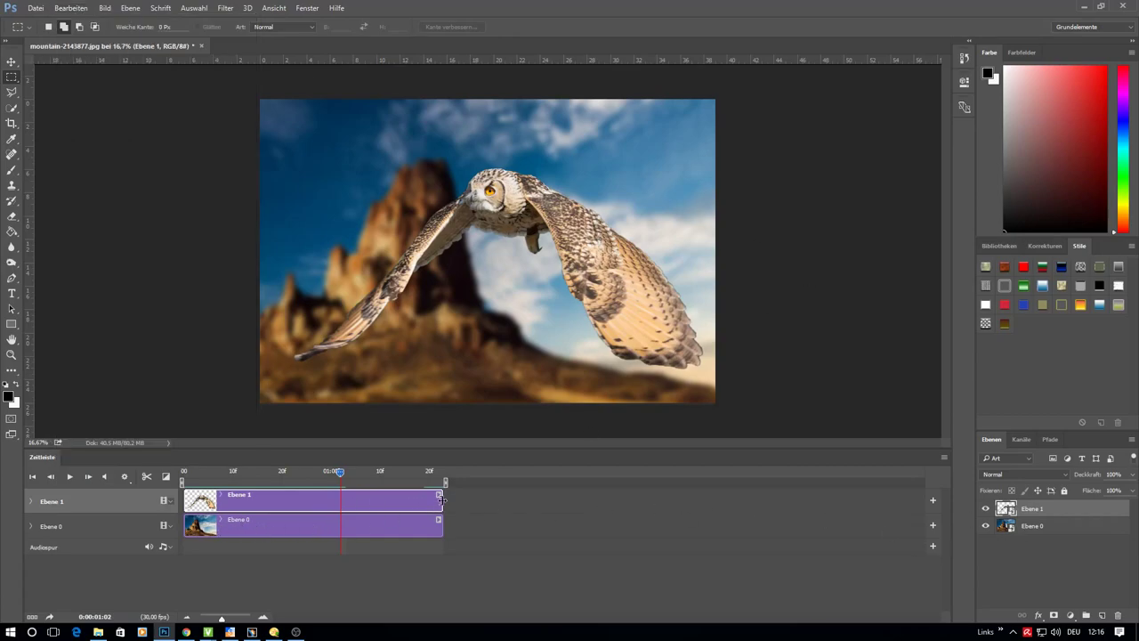
right_click(409, 506)
left_click(447, 451)
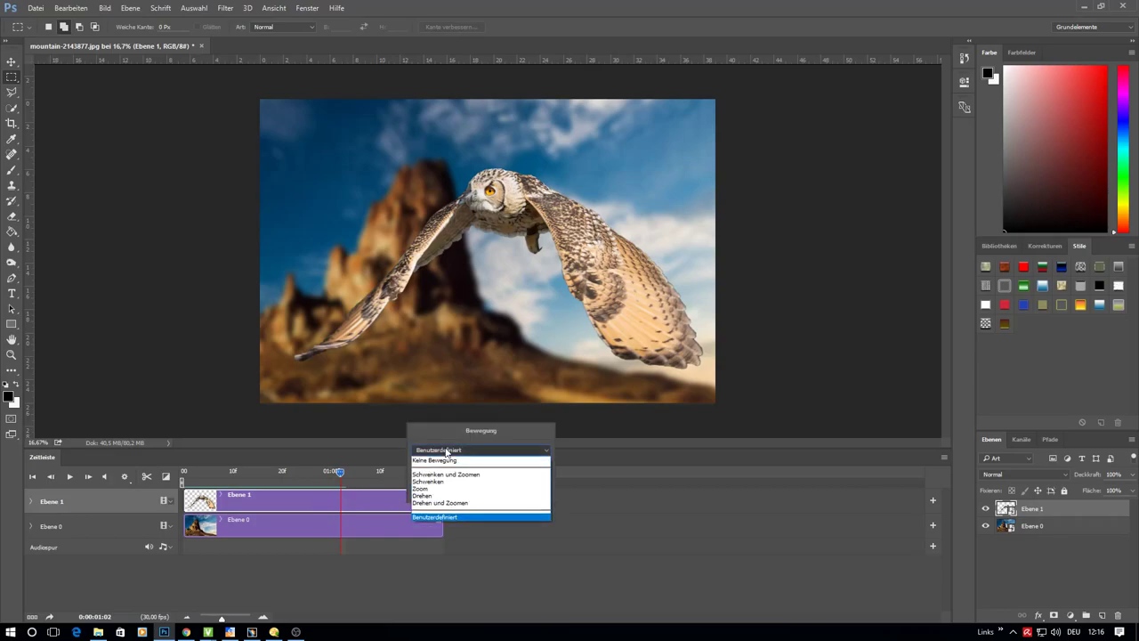
left_click(442, 460)
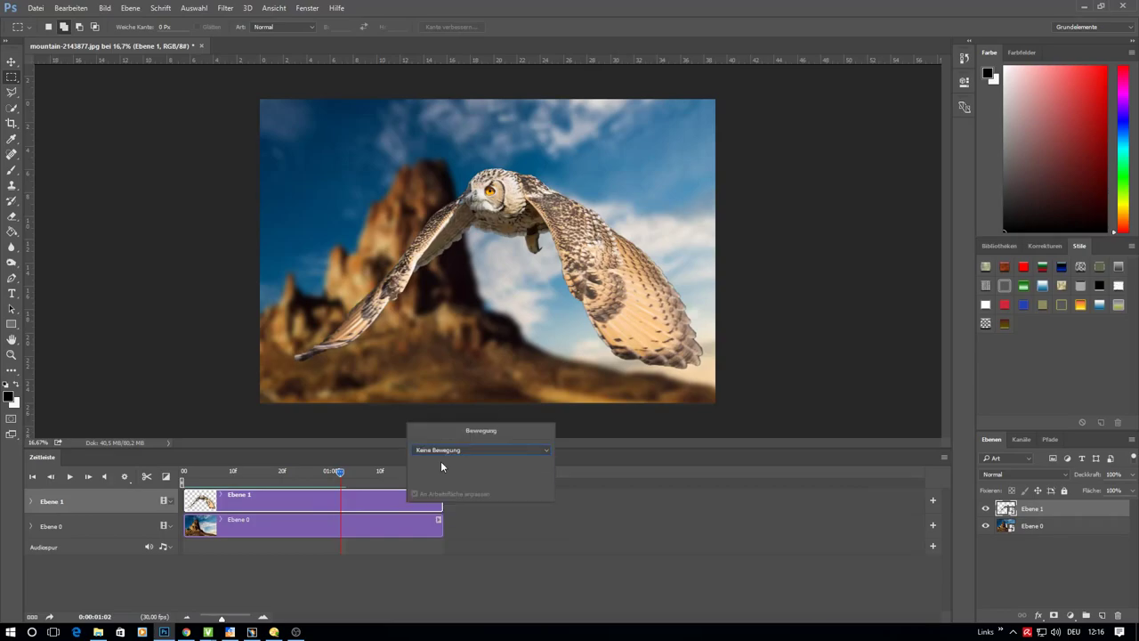
left_click(553, 560)
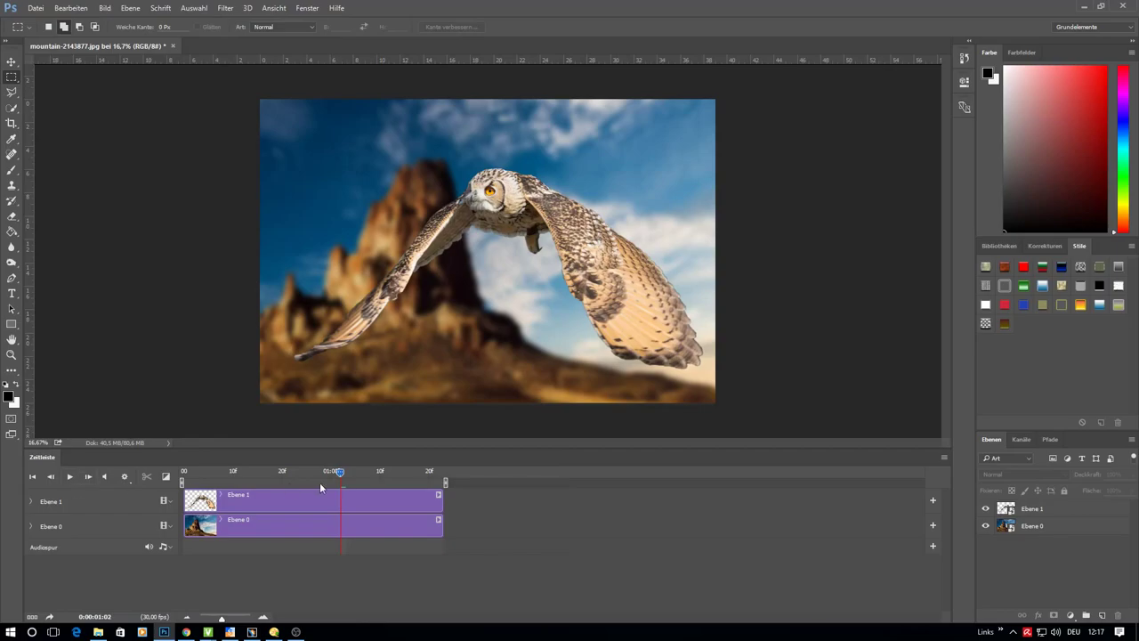
mouse_move(334, 471)
left_mouse_down()
mouse_move(430, 476)
mouse_move(182, 481)
left_mouse_up()
Set the owl clip Ebene 1's motion to Zoom and preview it
left_click(392, 507)
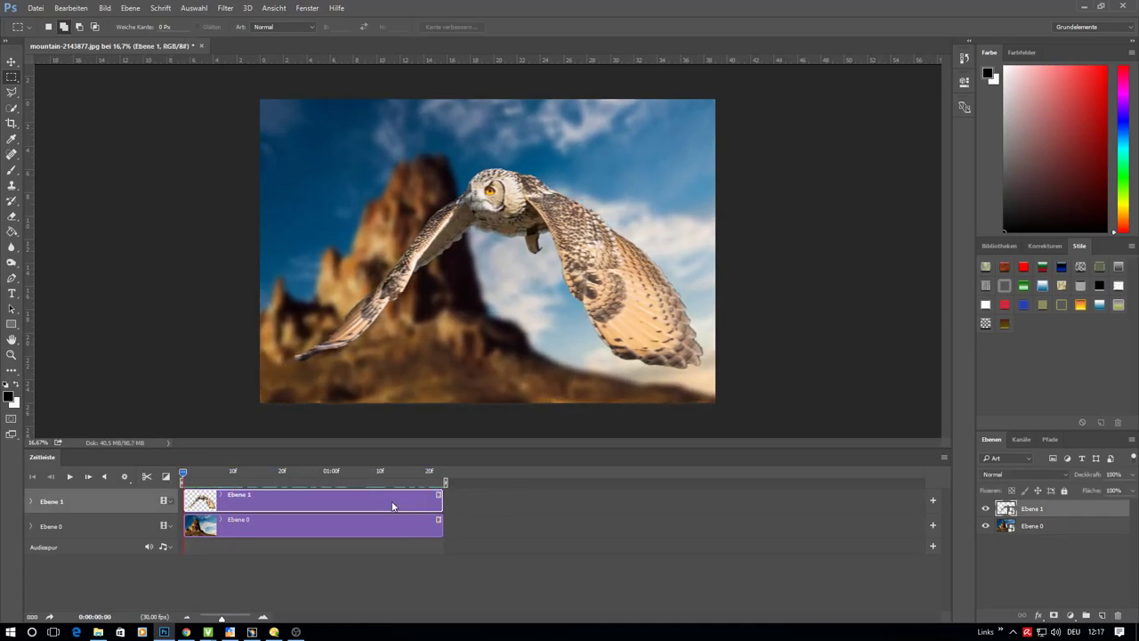
right_click(393, 506)
left_click(419, 449)
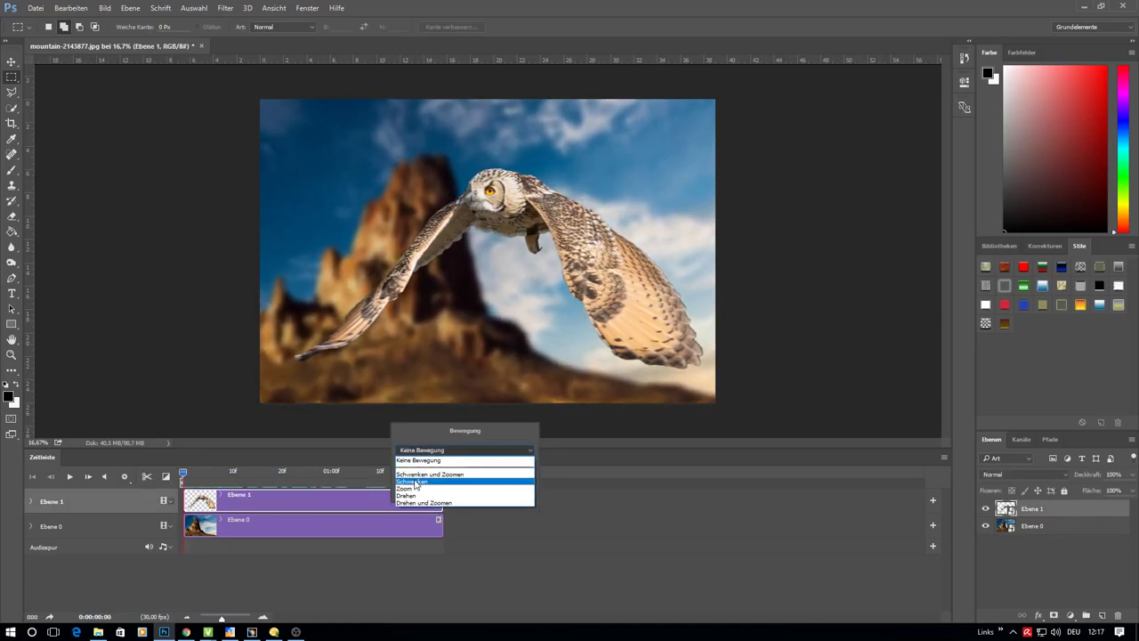
left_click(416, 480)
left_click(385, 504)
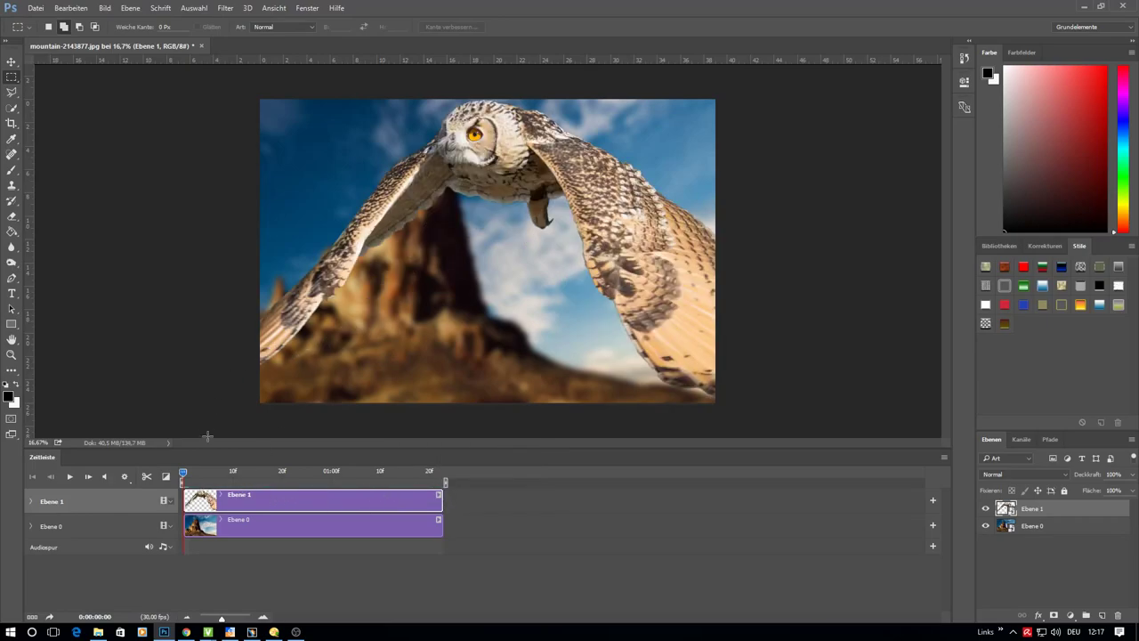
mouse_move(183, 476)
left_mouse_down()
mouse_move(473, 470)
mouse_move(154, 479)
left_mouse_up()
On the first frame, Free Transform the owl smaller and move it up and right
left_click(70, 8)
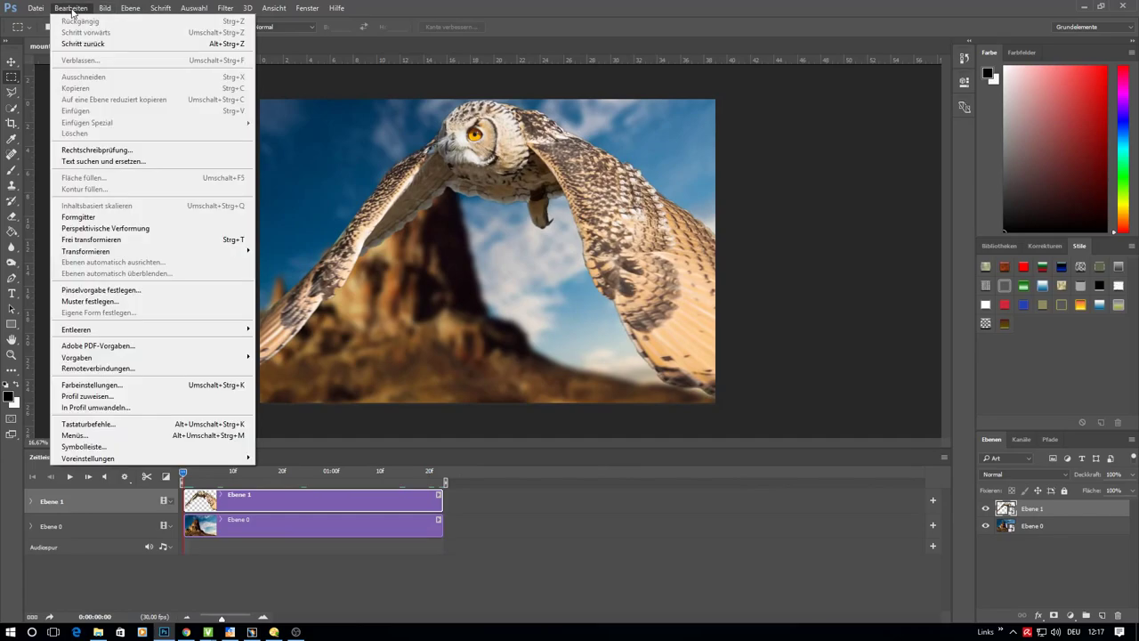
left_click(133, 238)
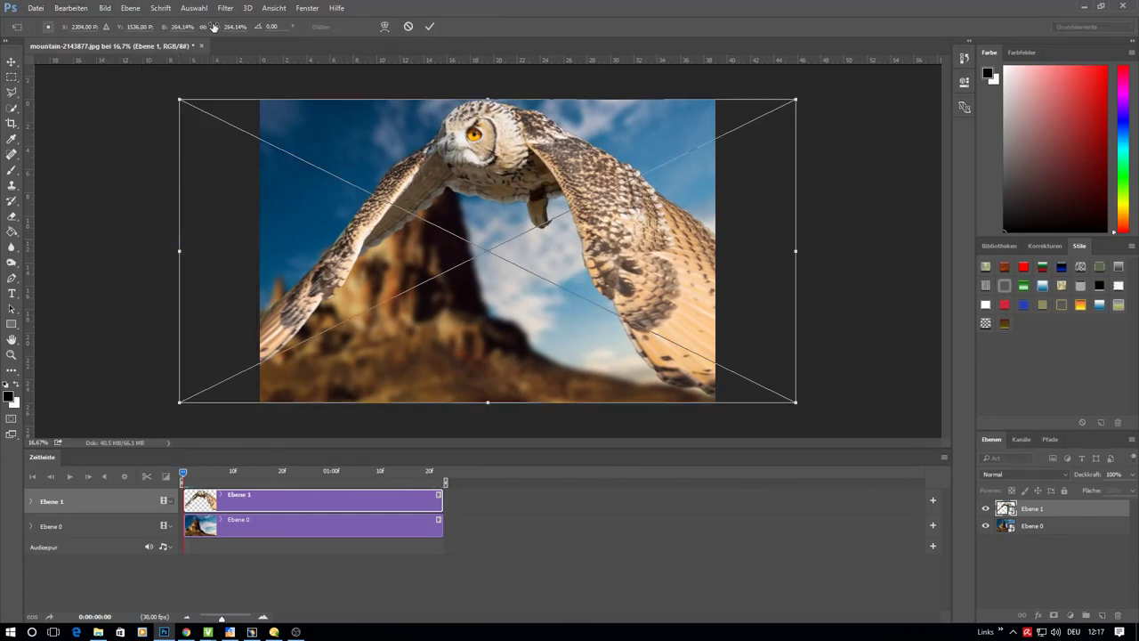
left_click_drag(180, 99, 255, 140)
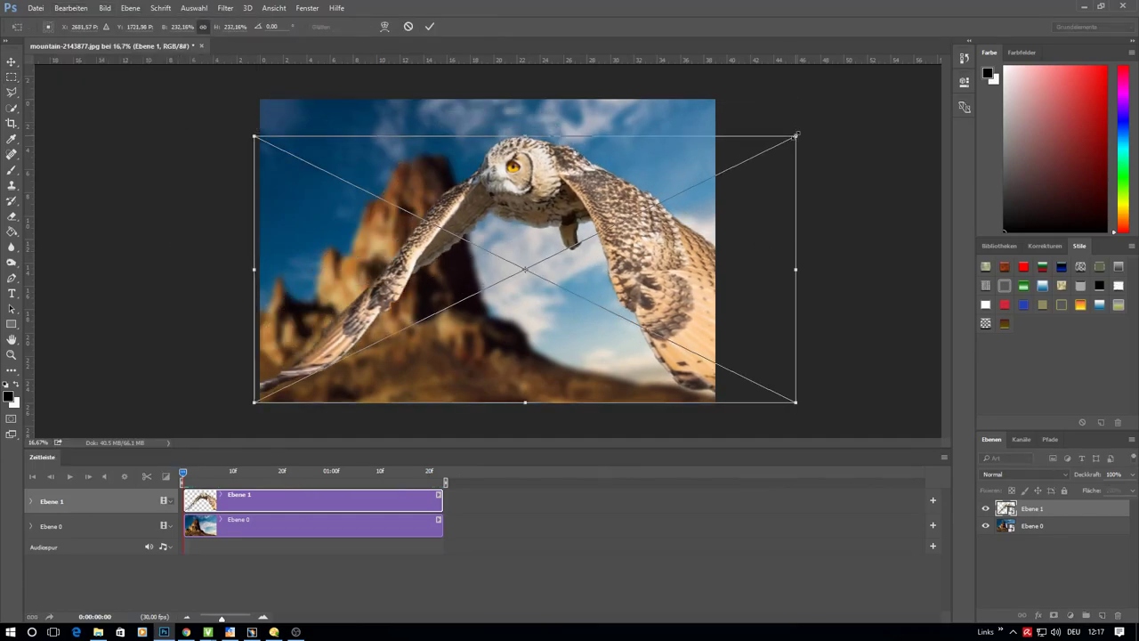
left_click_drag(796, 140, 645, 208)
left_click_drag(253, 207, 299, 232)
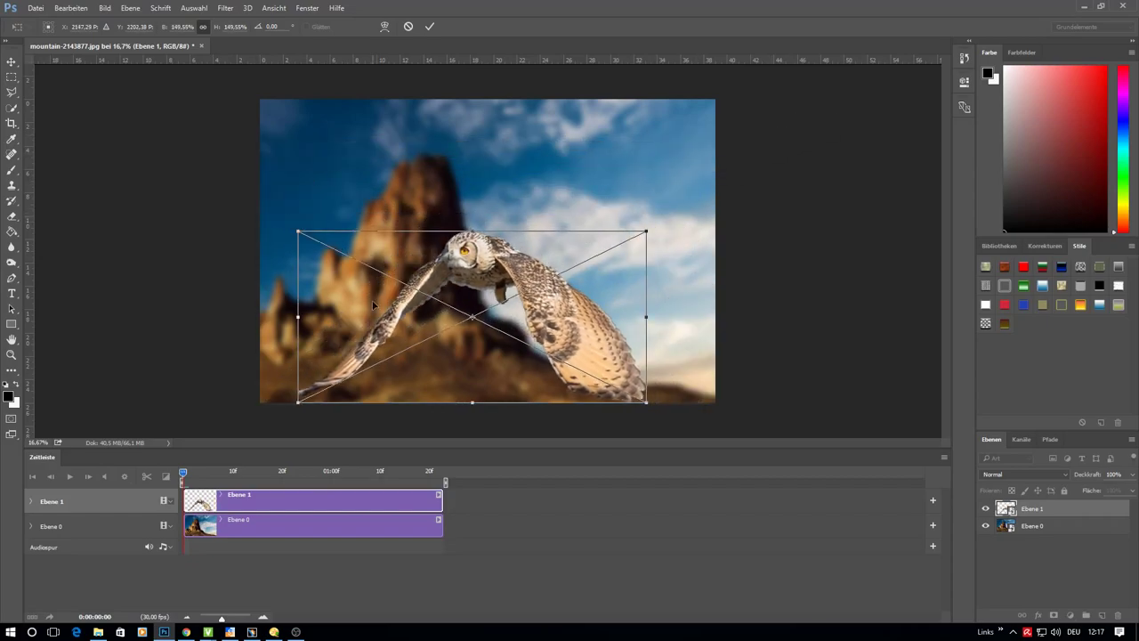
left_click_drag(371, 309, 433, 245)
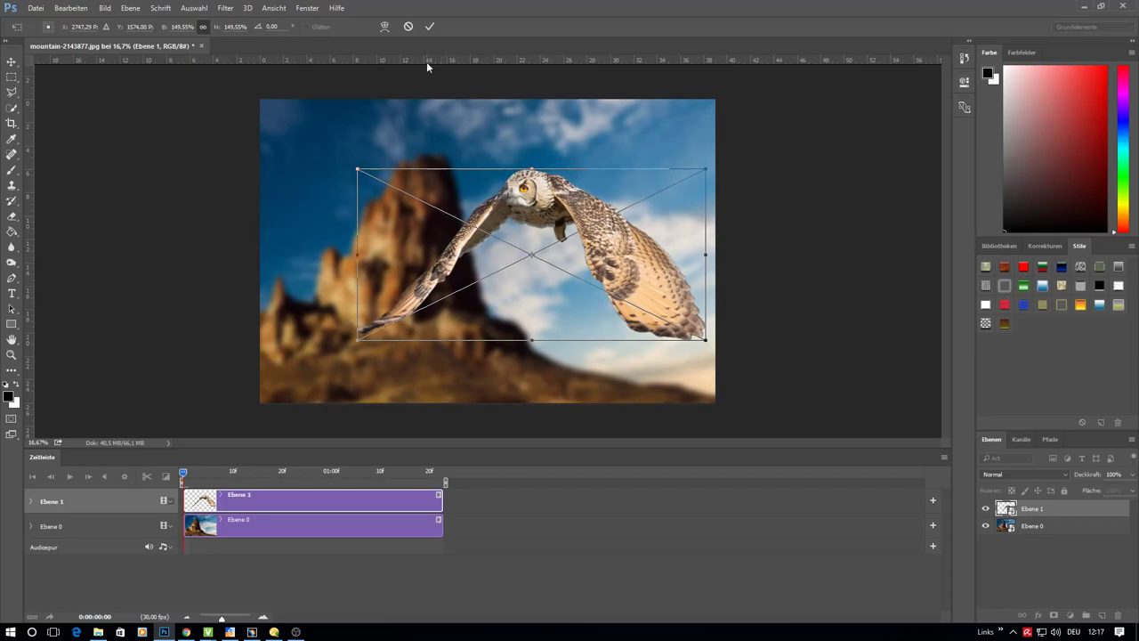
left_click(432, 27)
On the final frame, scale the owl to about 146% and move it up-left into the sky
left_click_drag(185, 476, 440, 476)
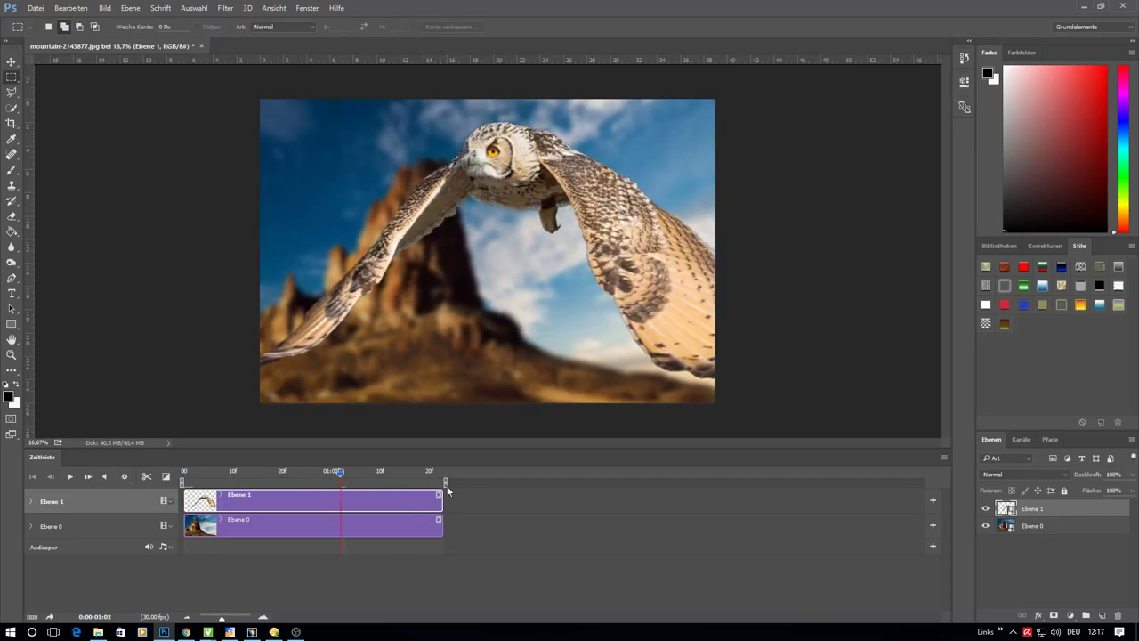
left_click(71, 8)
left_click(108, 238)
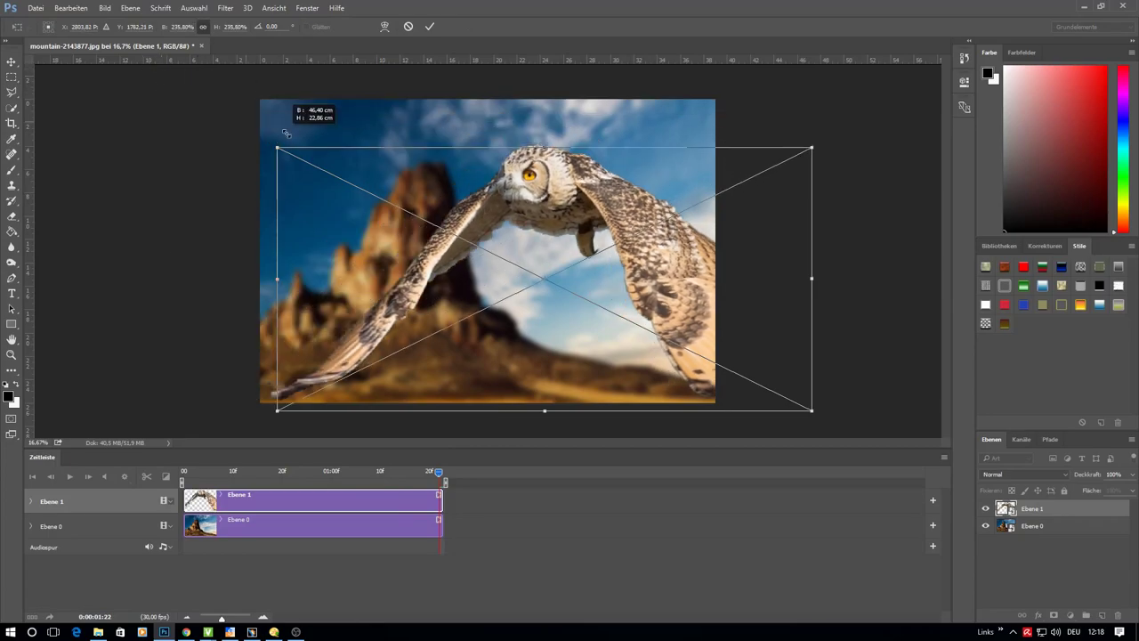
left_click_drag(178, 102, 389, 206)
left_click_drag(810, 411, 712, 360)
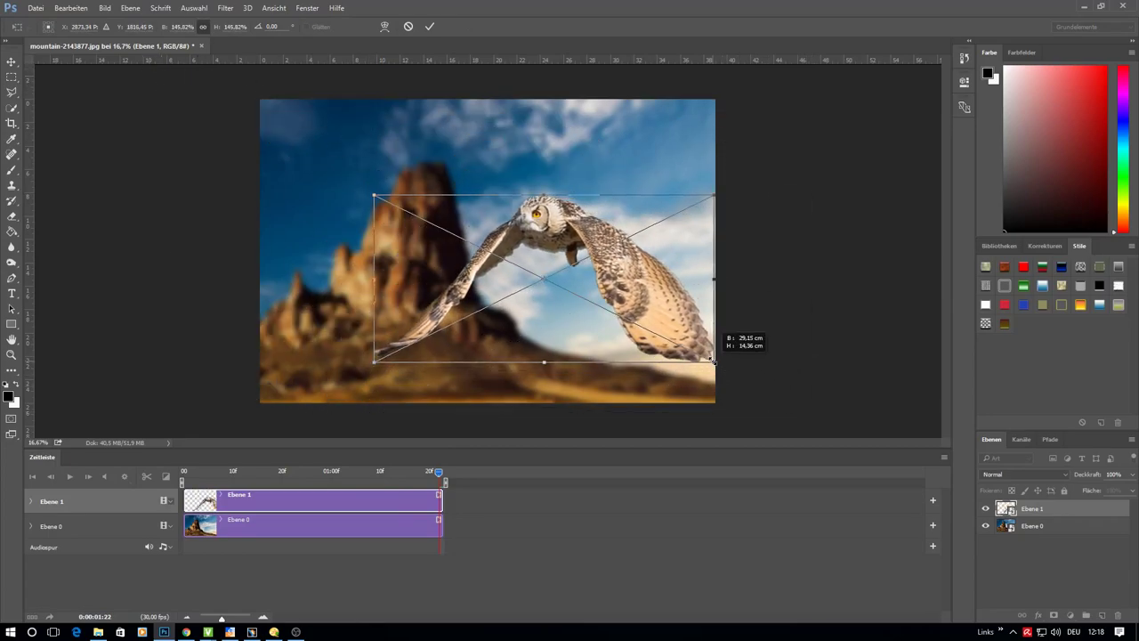
left_click_drag(550, 319, 519, 292)
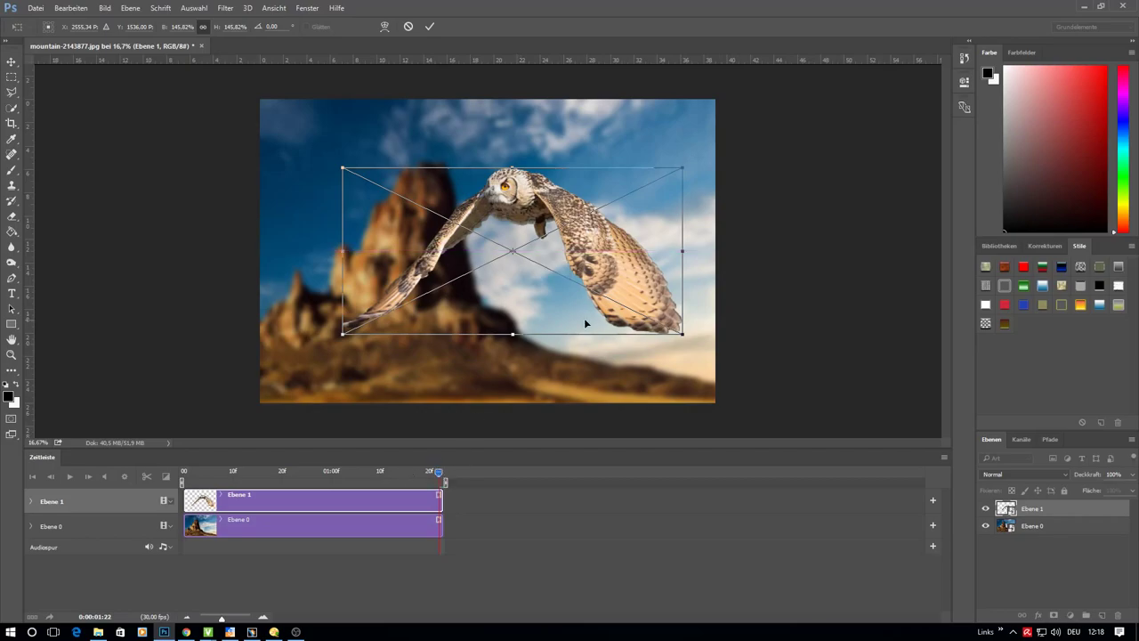
left_click(430, 28)
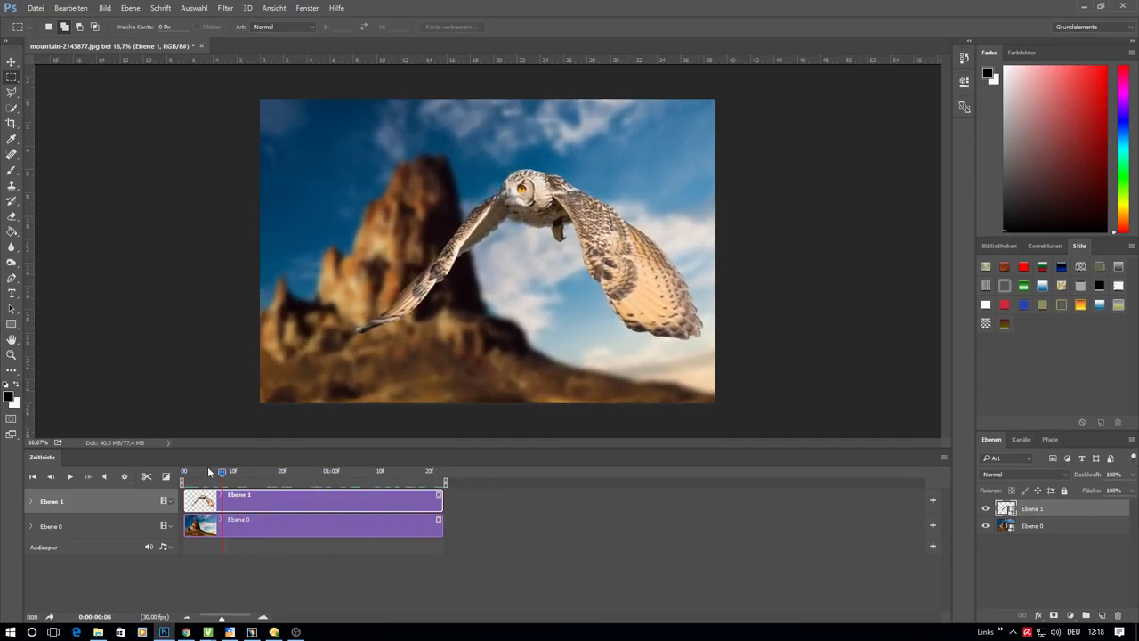
Stop playback, shrink the timeline panel, zoom the image to 25%, and play the animation from the start
key("space")
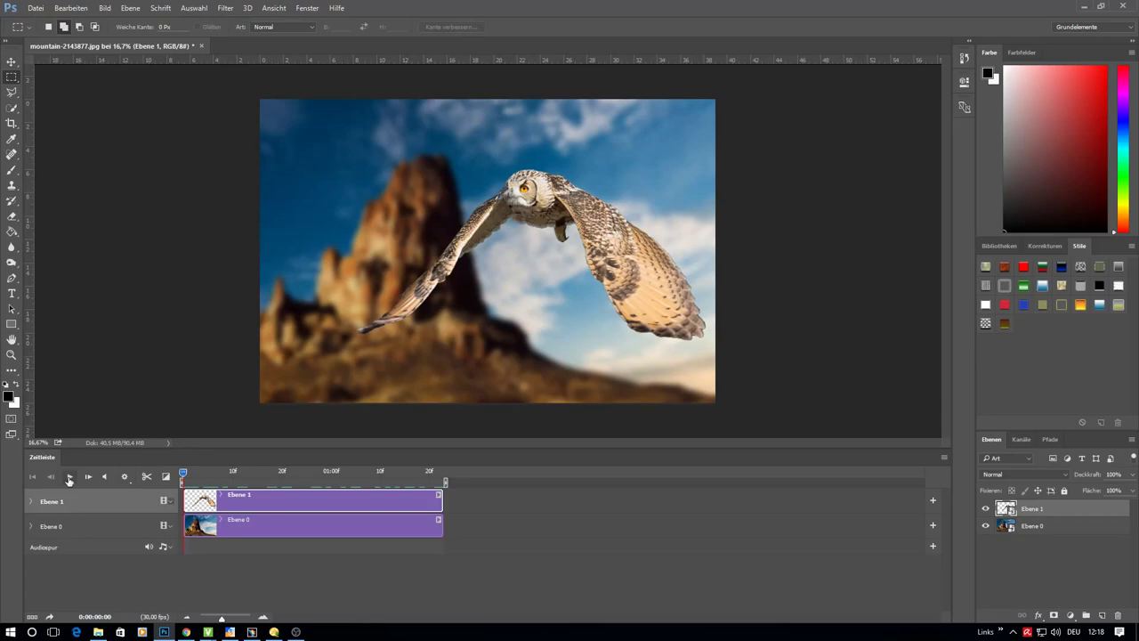
left_click_drag(402, 448, 412, 564)
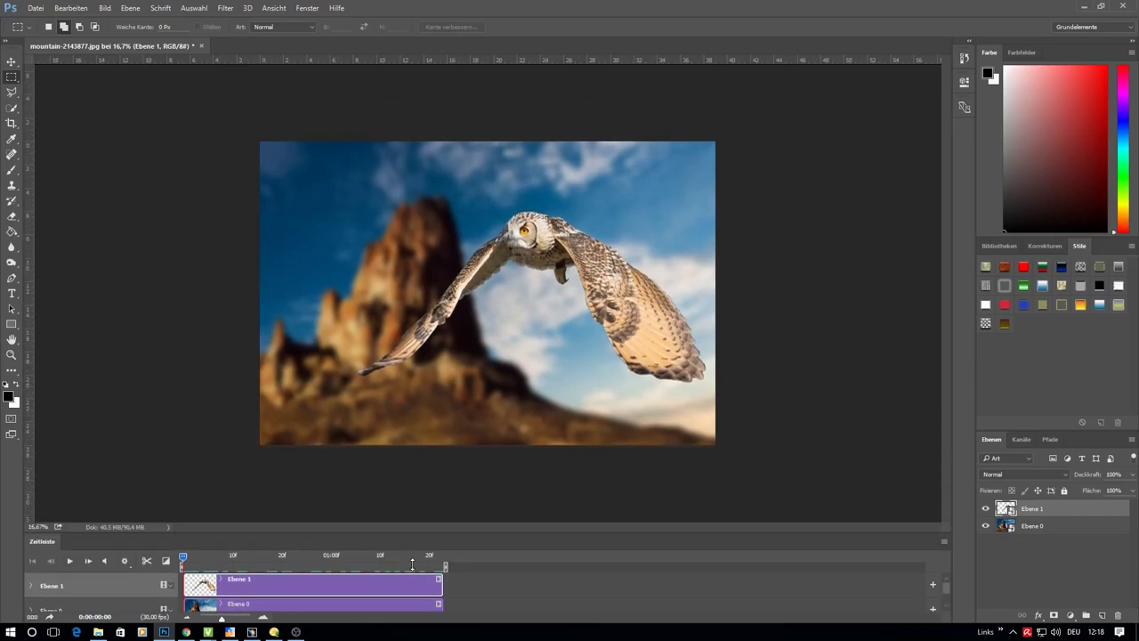
key("ctrl+plus")
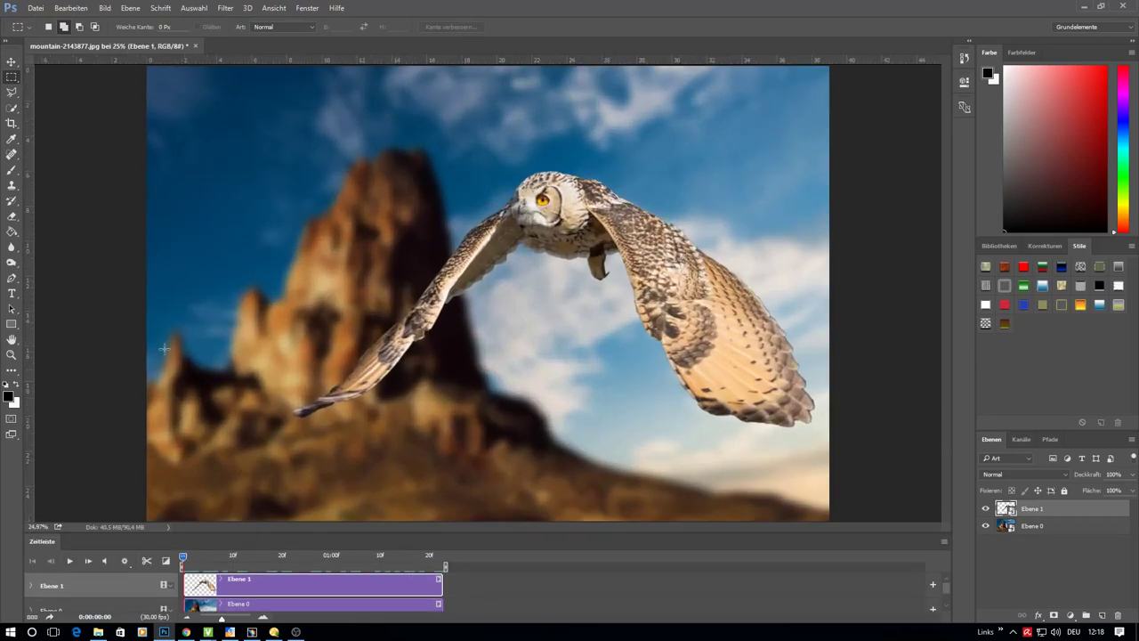
left_click(70, 562)
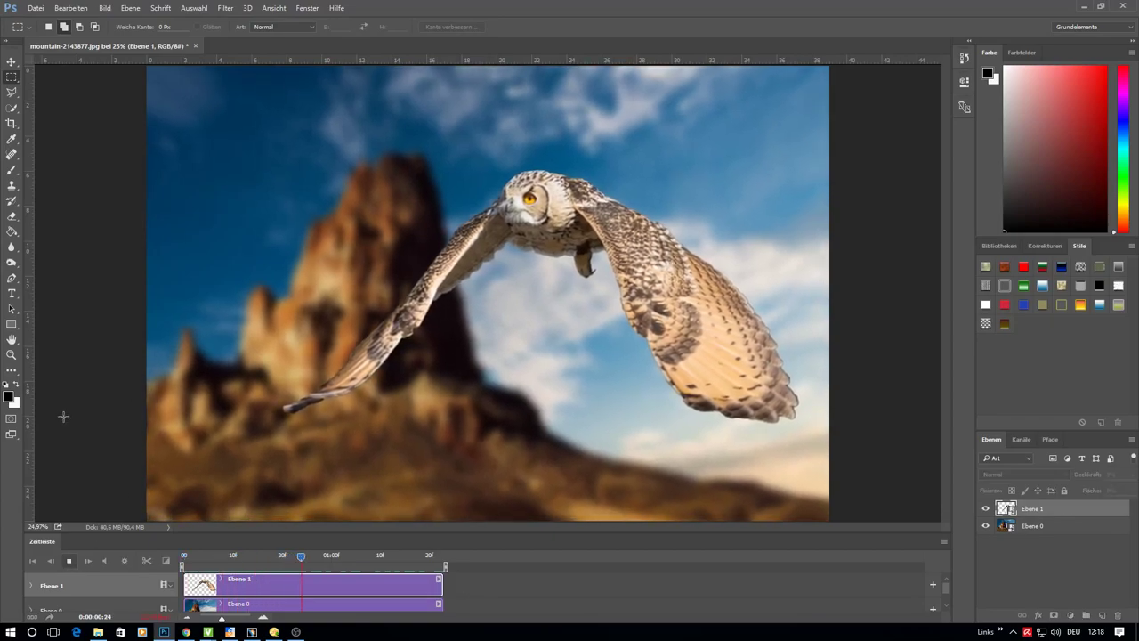